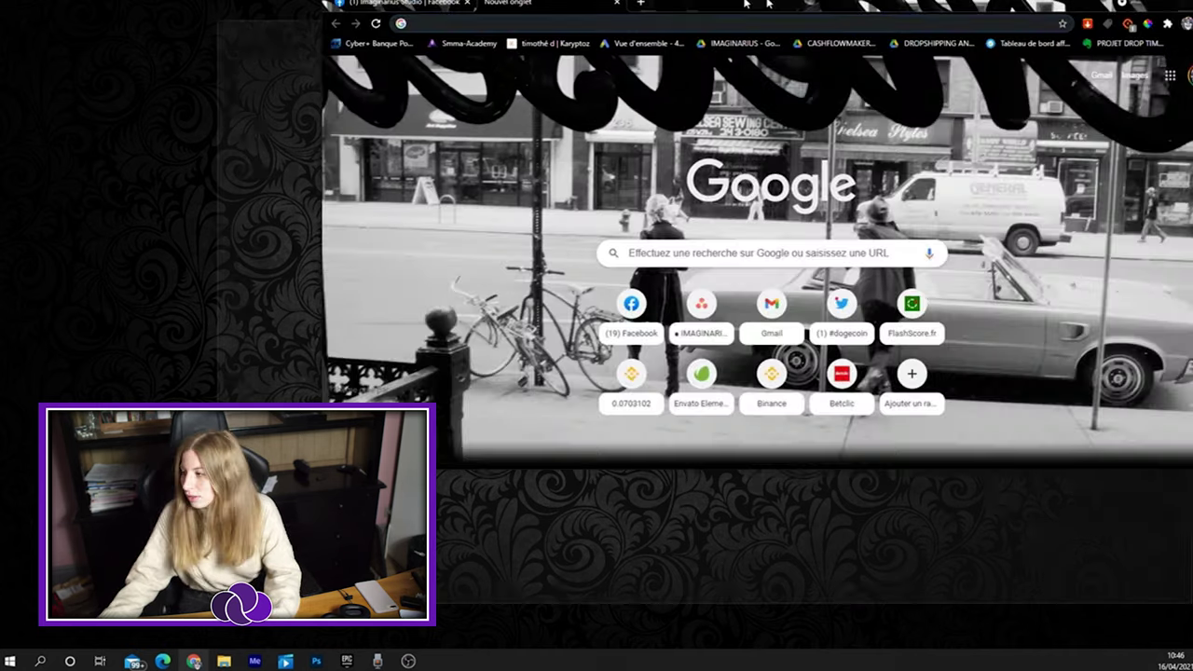
Search Google for 'kiki la petite sorcière' and glance at the Wikipedia article on the film.
type("kik")
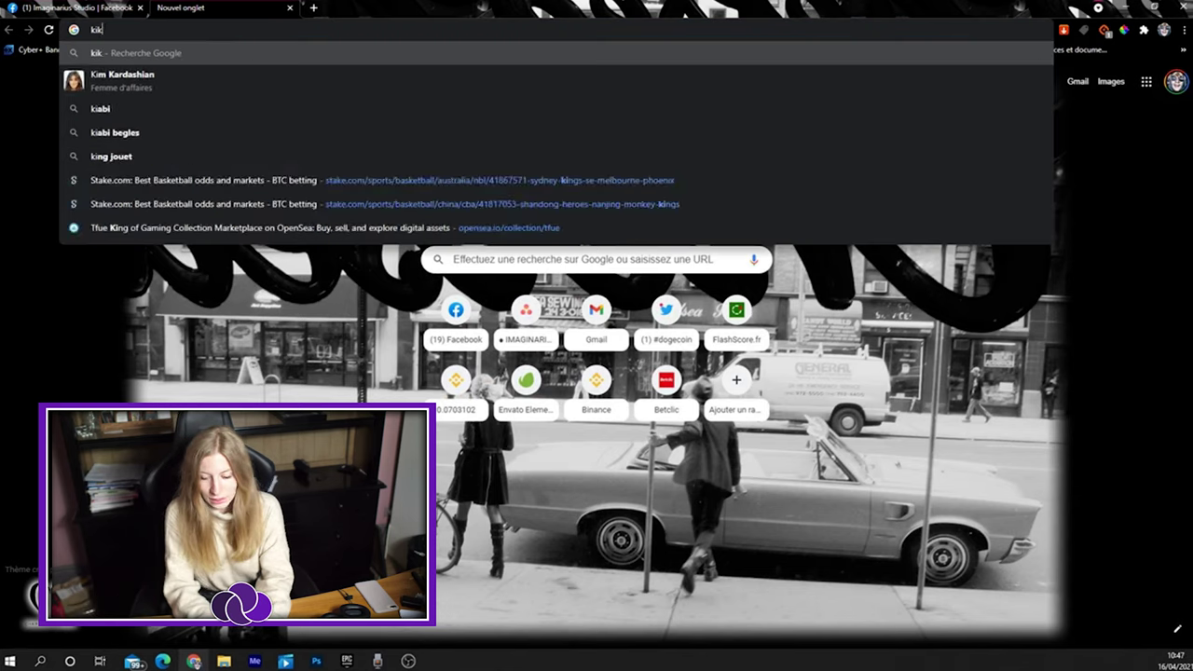
type("i la")
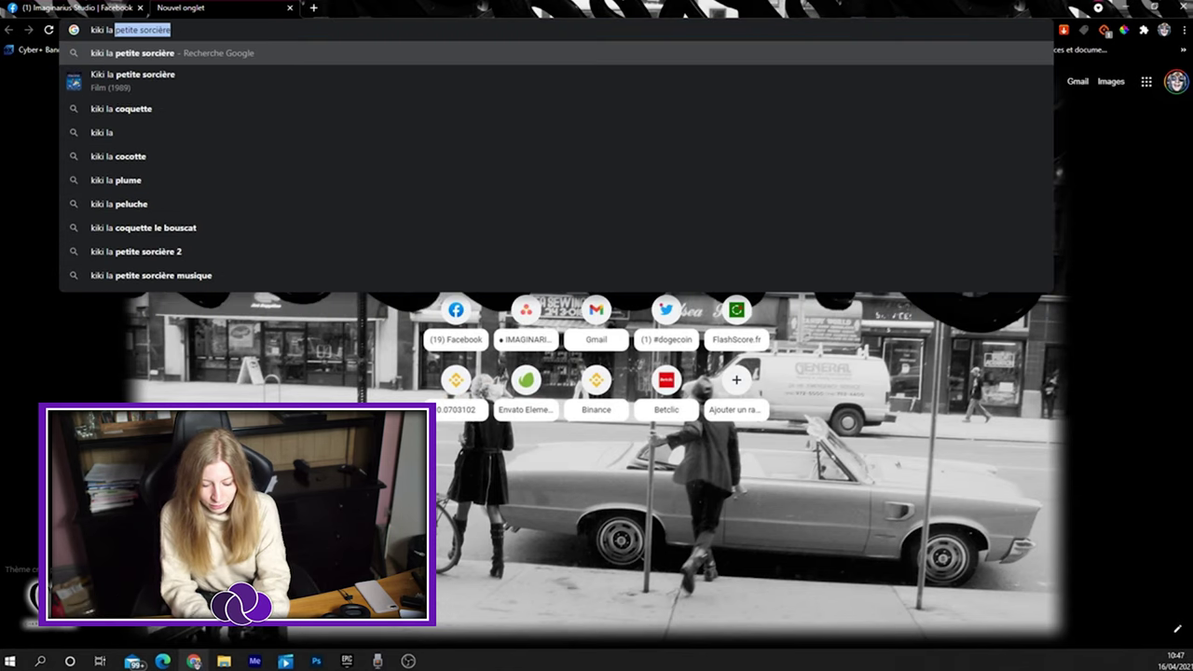
type(" petite sor")
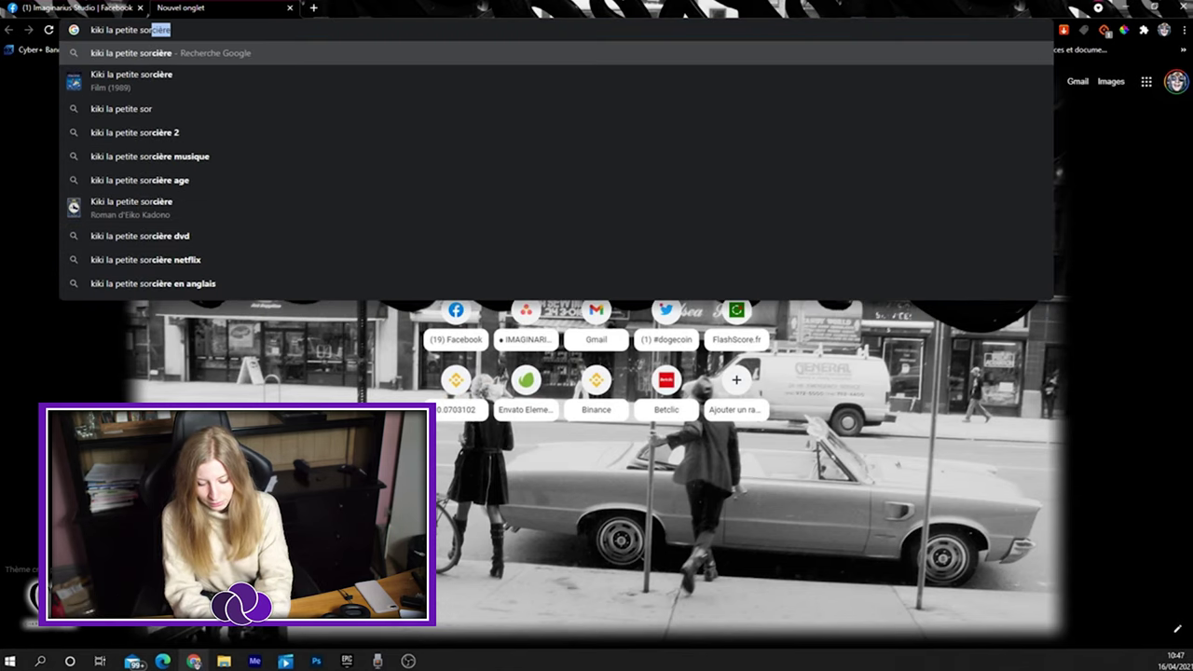
type("cière")
key("Return")
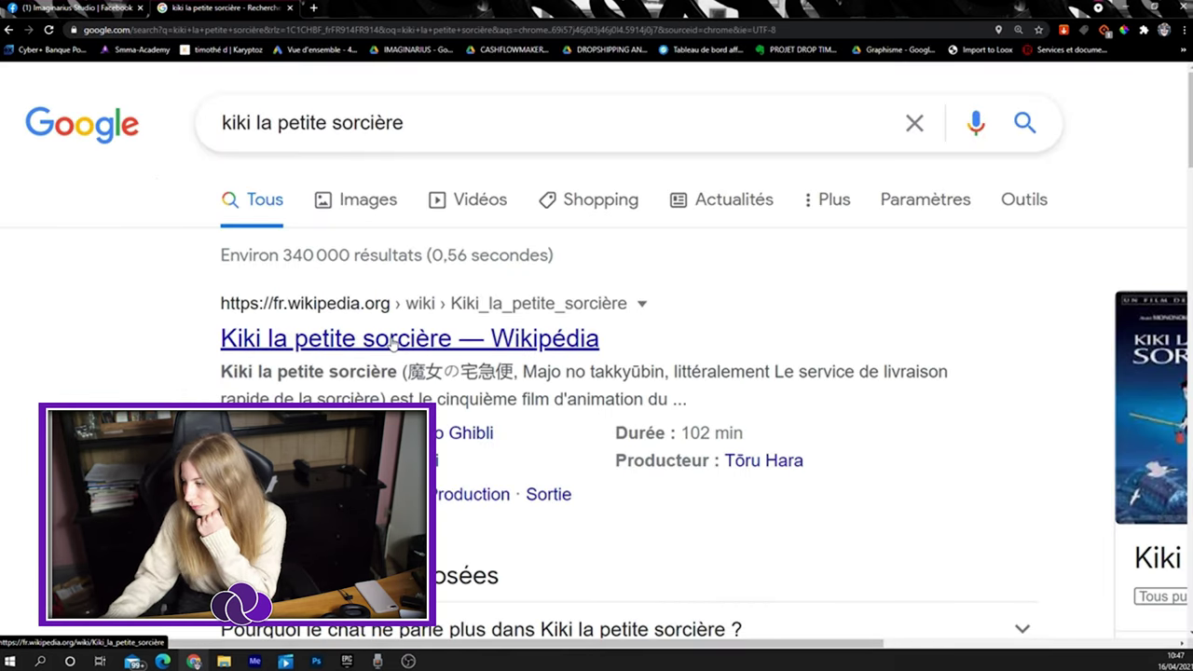
left_click(392, 340)
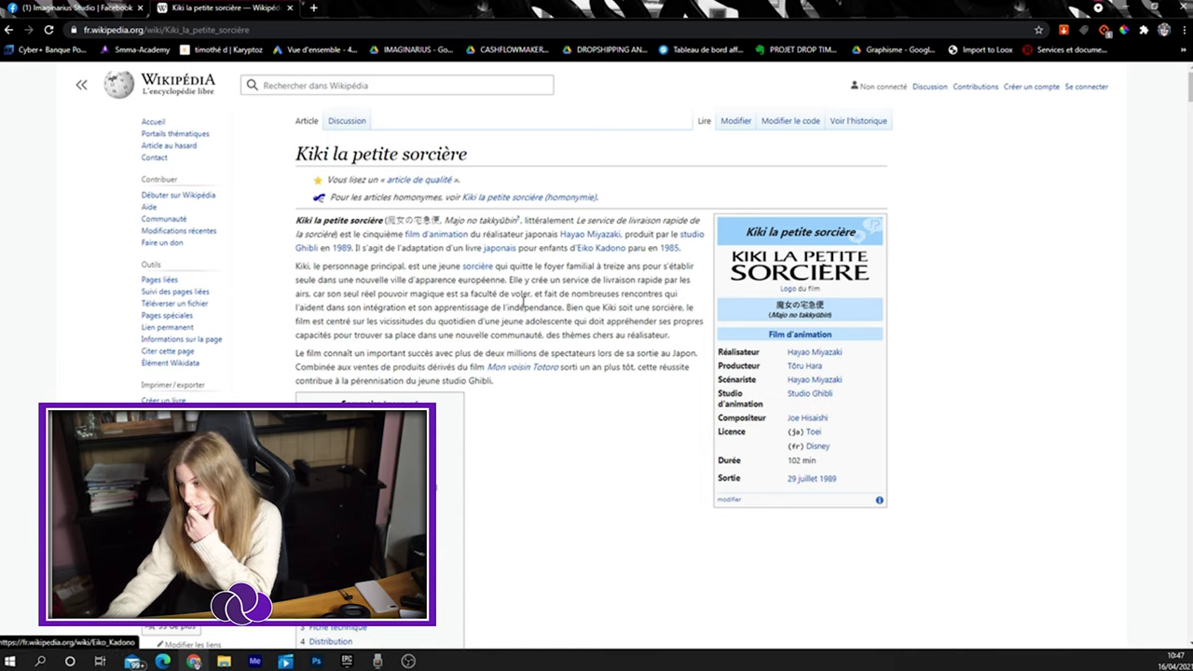
scroll(560, 289, "down", 3)
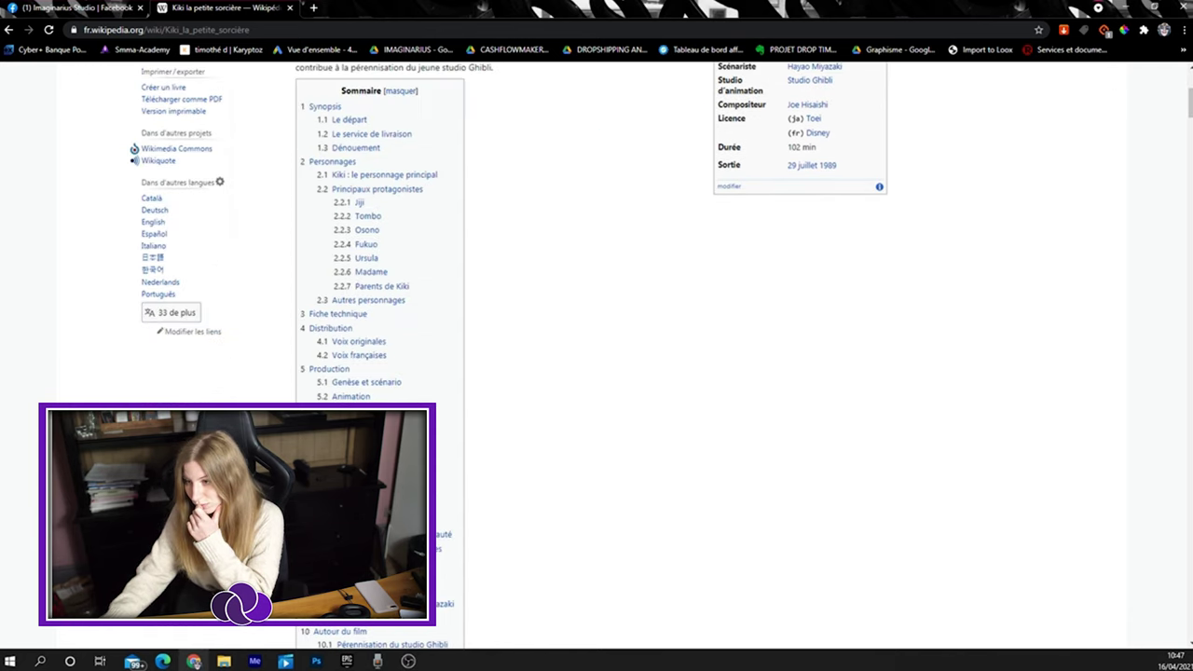
key("alt+Left")
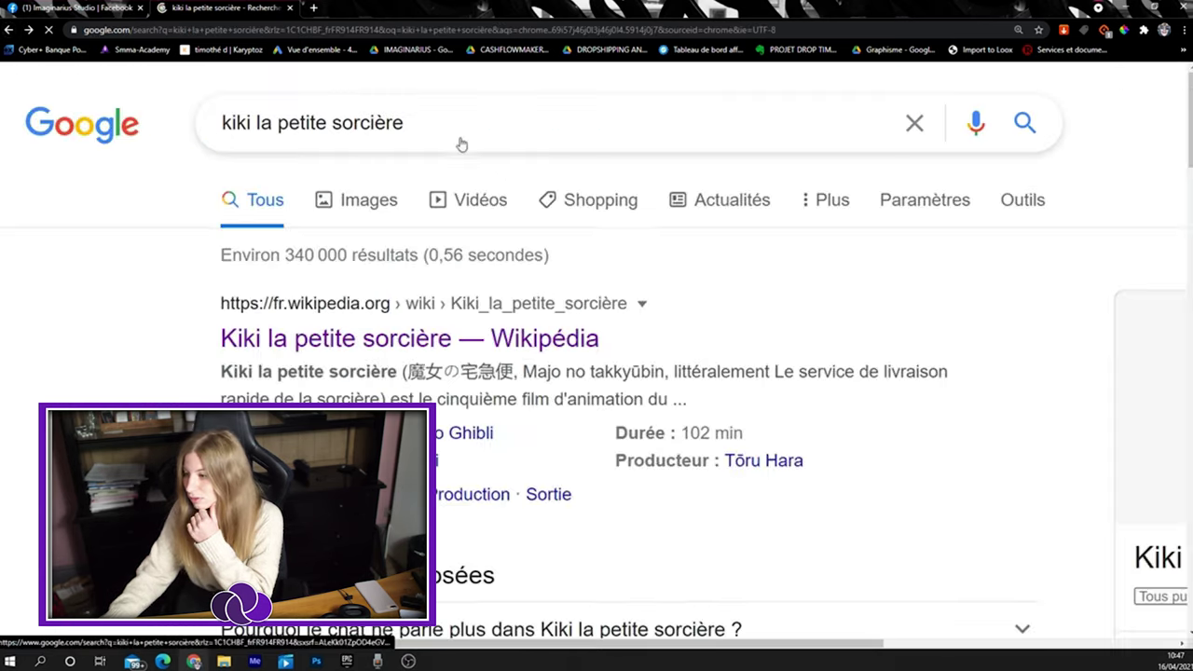
Refine the search to 'kiki la petite sorcière personnage' and scroll down to the Manga News result.
left_click(451, 132)
type("per")
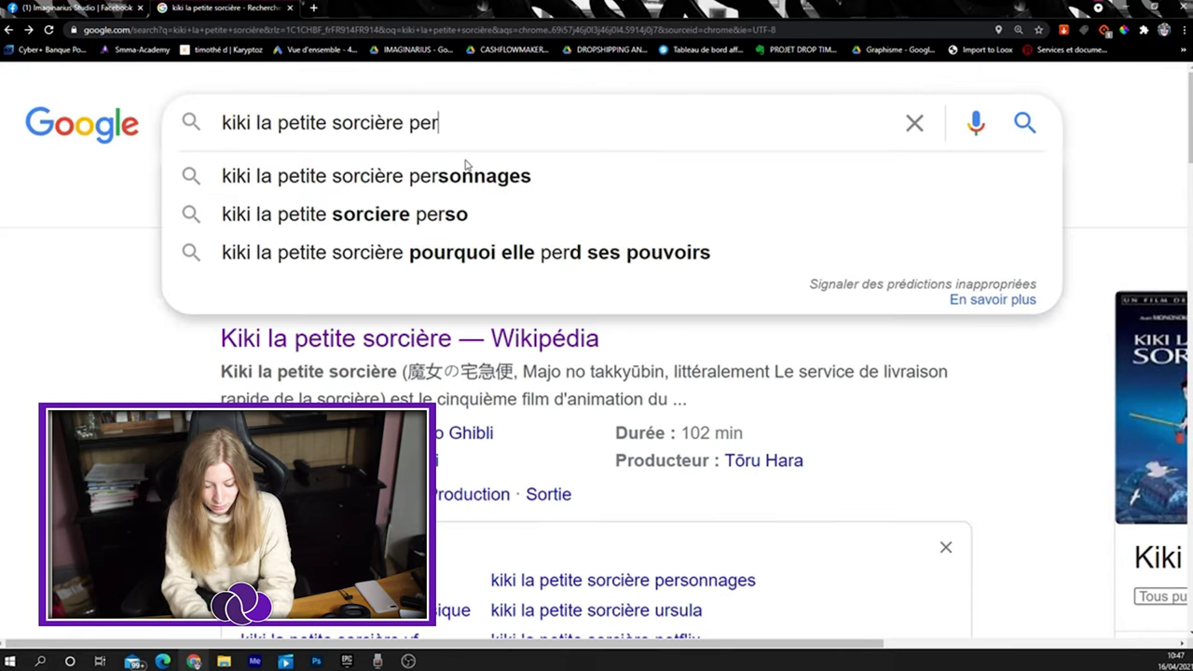
type("sonnage")
key("Return")
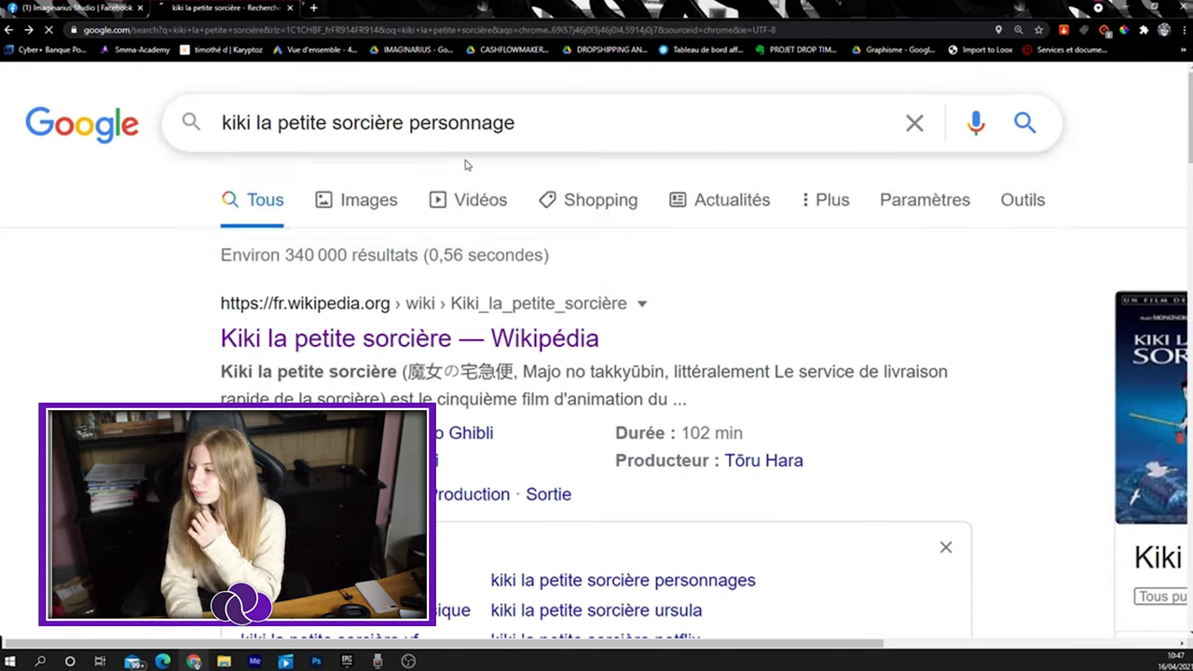
scroll(522, 271, "down", 3)
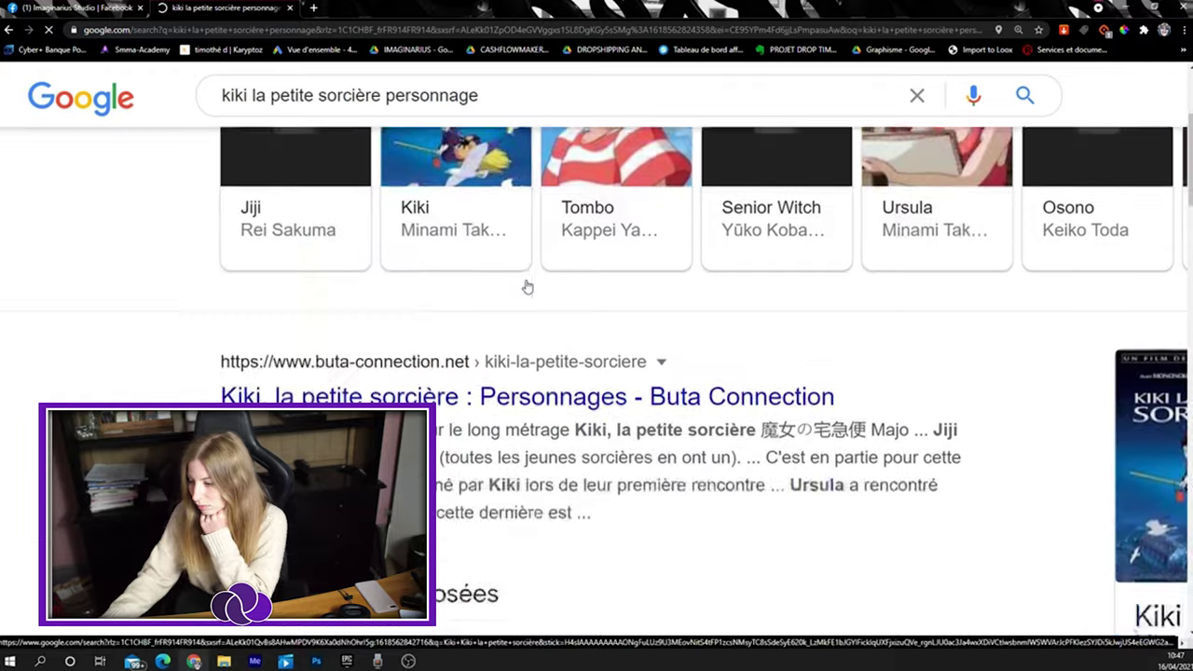
scroll(527, 280, "down", 3)
scroll(527, 281, "down", 2)
scroll(528, 276, "down", 4)
scroll(528, 276, "down", 5)
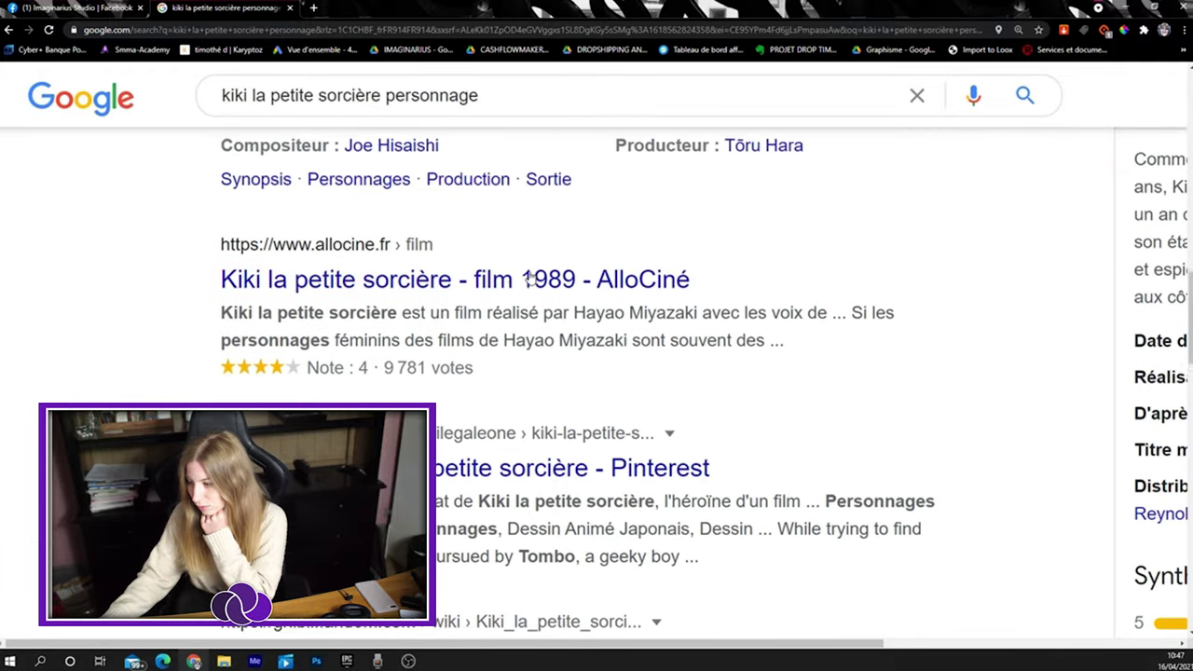
scroll(529, 276, "down", 2)
scroll(528, 276, "down", 2)
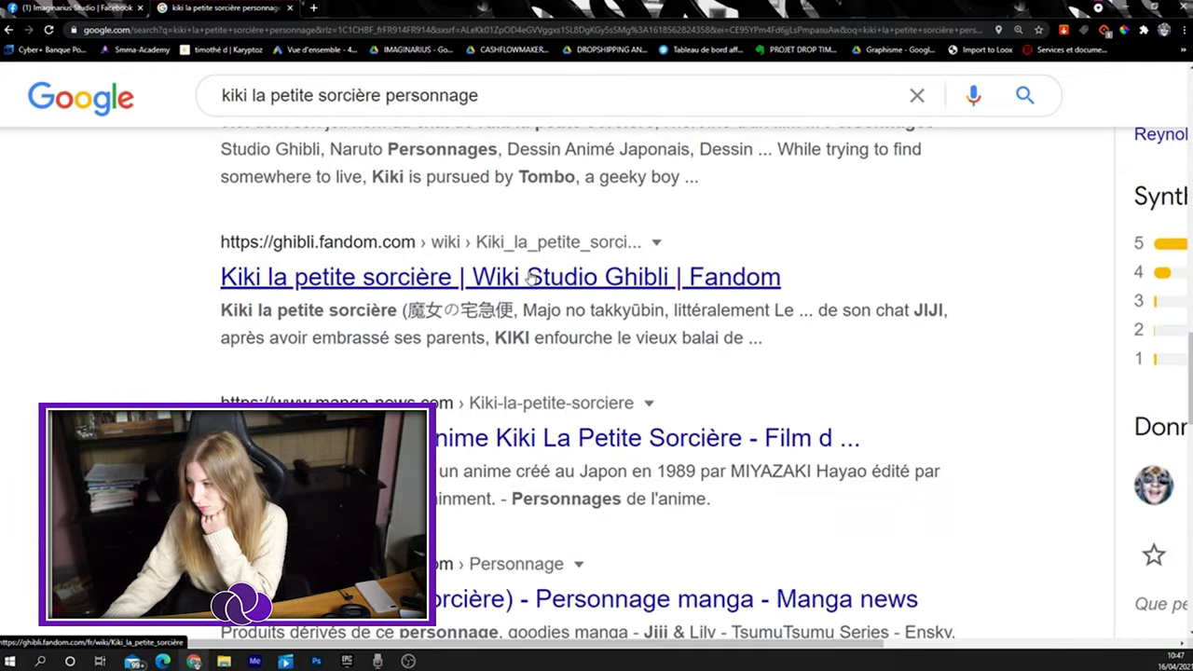
scroll(529, 276, "down", 1)
scroll(529, 276, "down", 1)
Open the Manga News characters page for Kiki la petite sorcière.
left_click(556, 250)
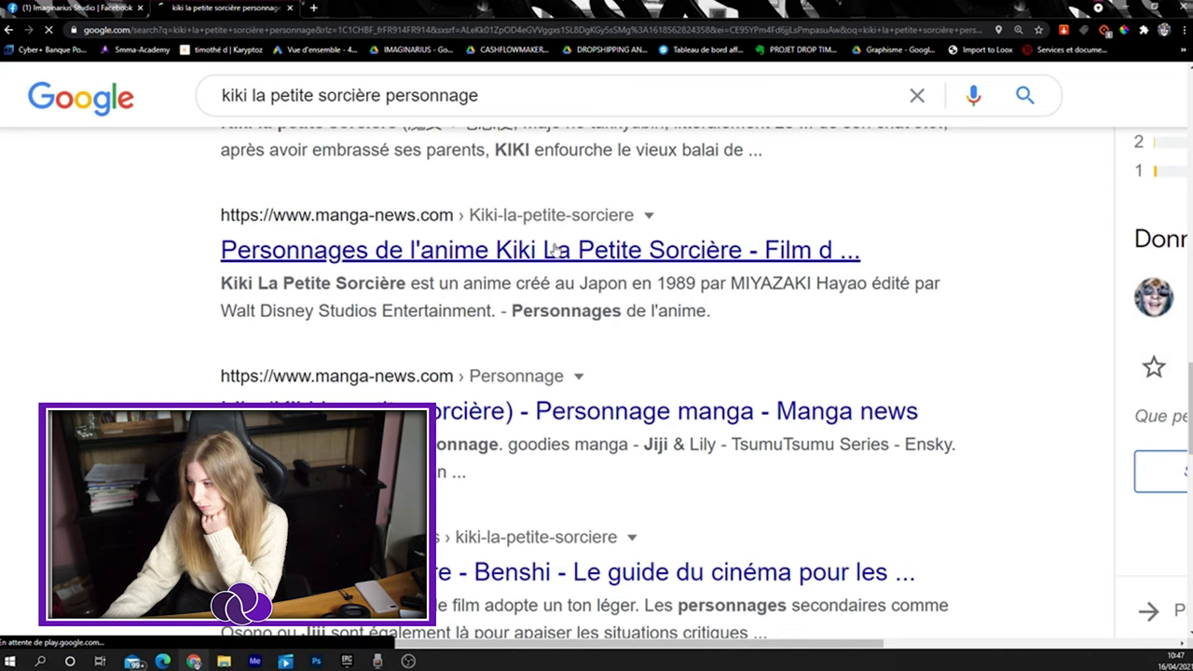
scroll(569, 281, "down", 3)
scroll(571, 285, "down", 2)
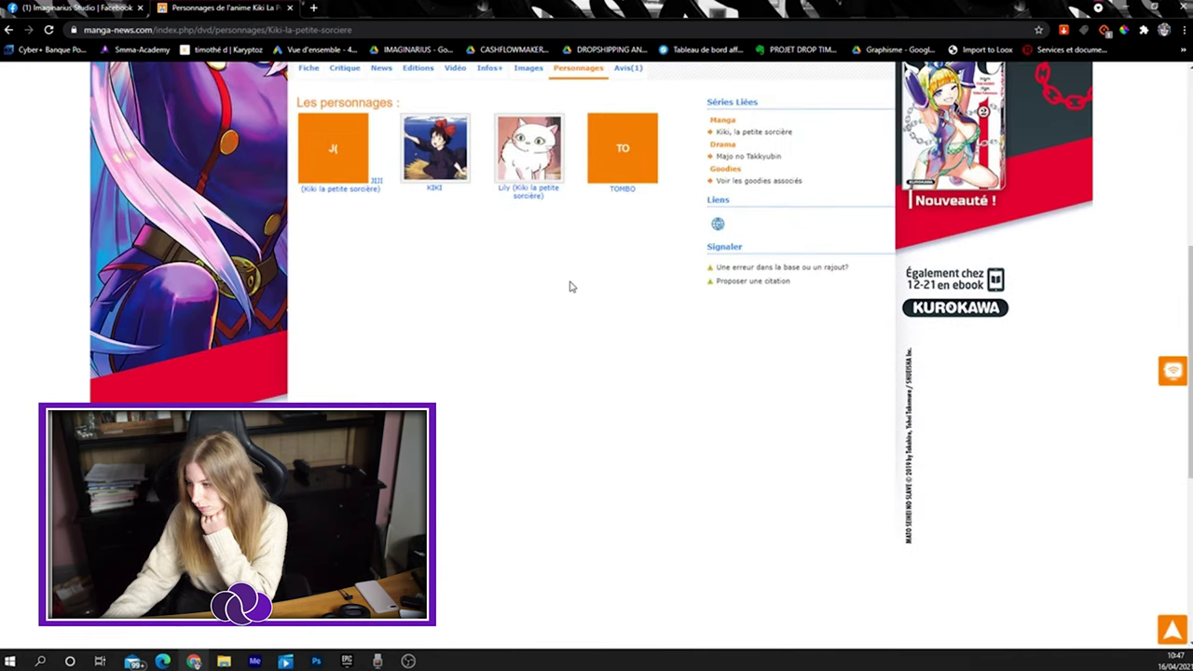
scroll(565, 287, "up", 1)
Open Kiki's character profile and read through her description.
left_click(435, 201)
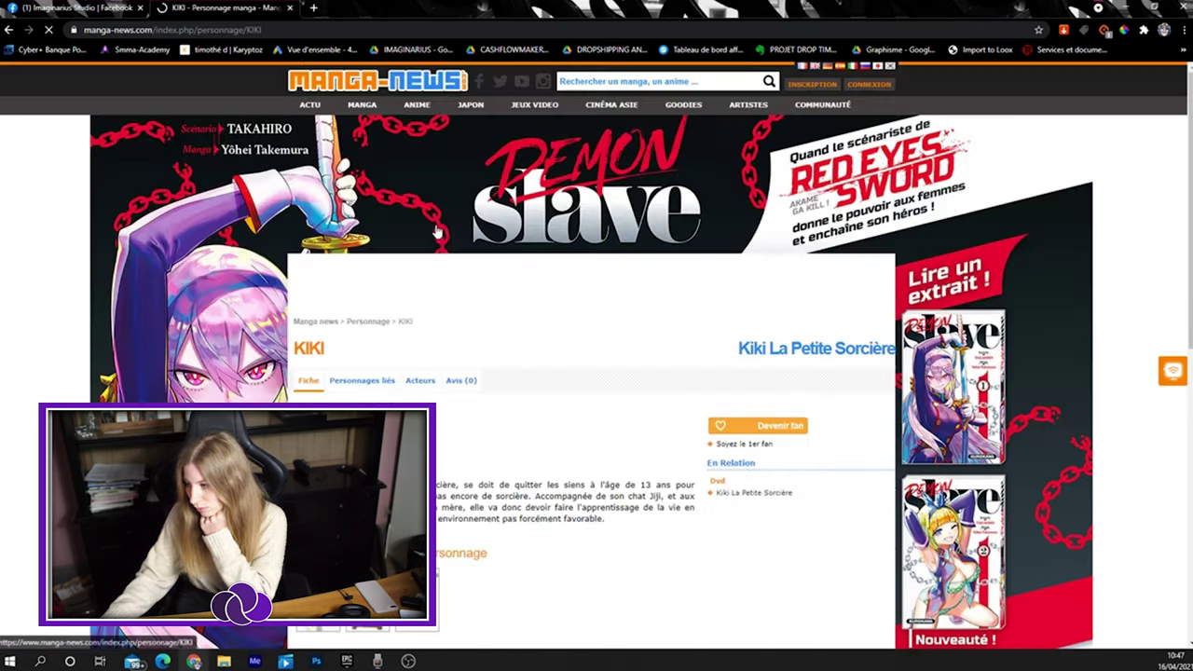
scroll(529, 334, "down", 2)
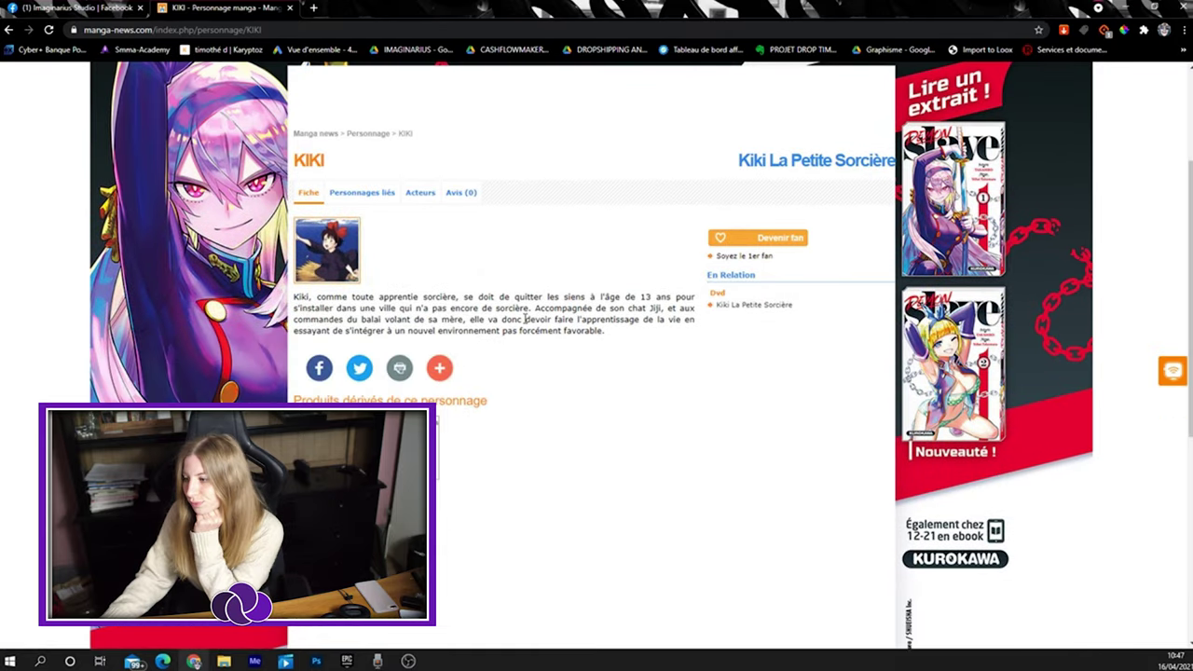
scroll(525, 318, "down", 1)
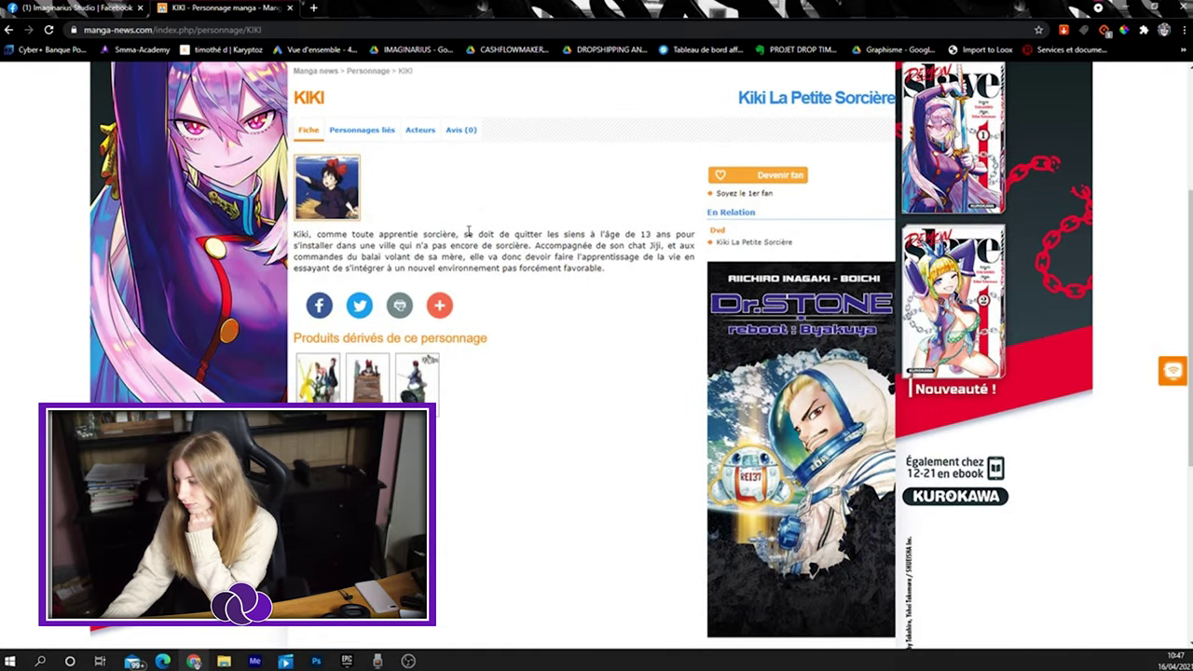
left_click_drag(469, 232, 606, 268)
left_click(546, 245)
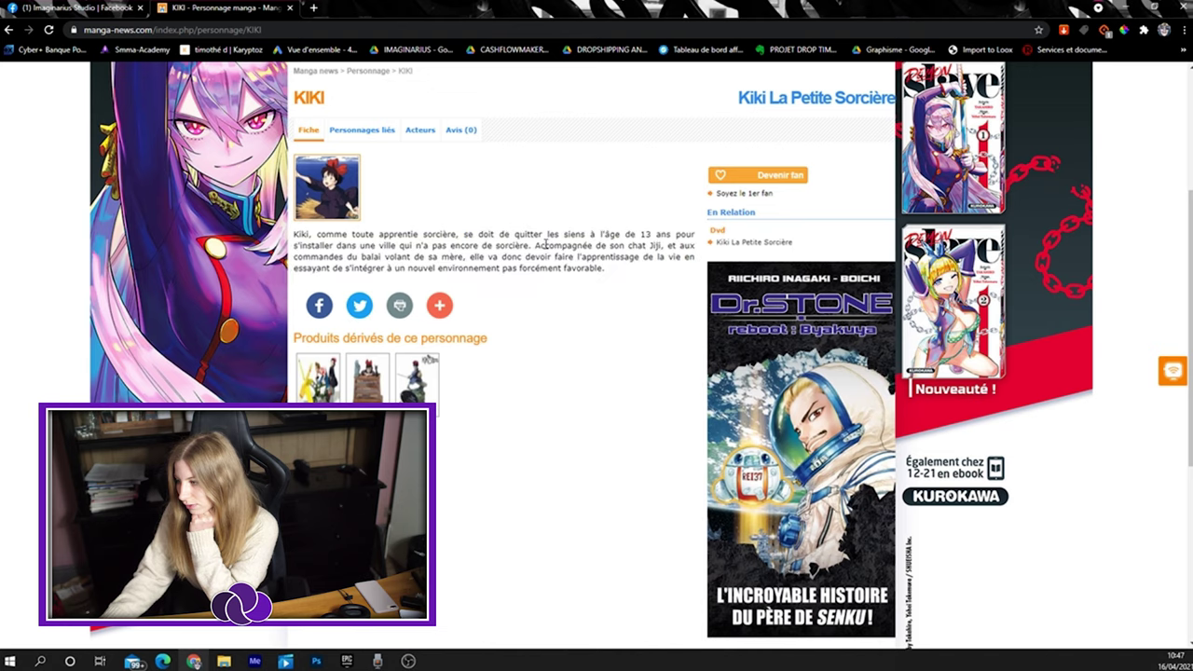
left_click_drag(421, 234, 522, 268)
left_click(532, 280)
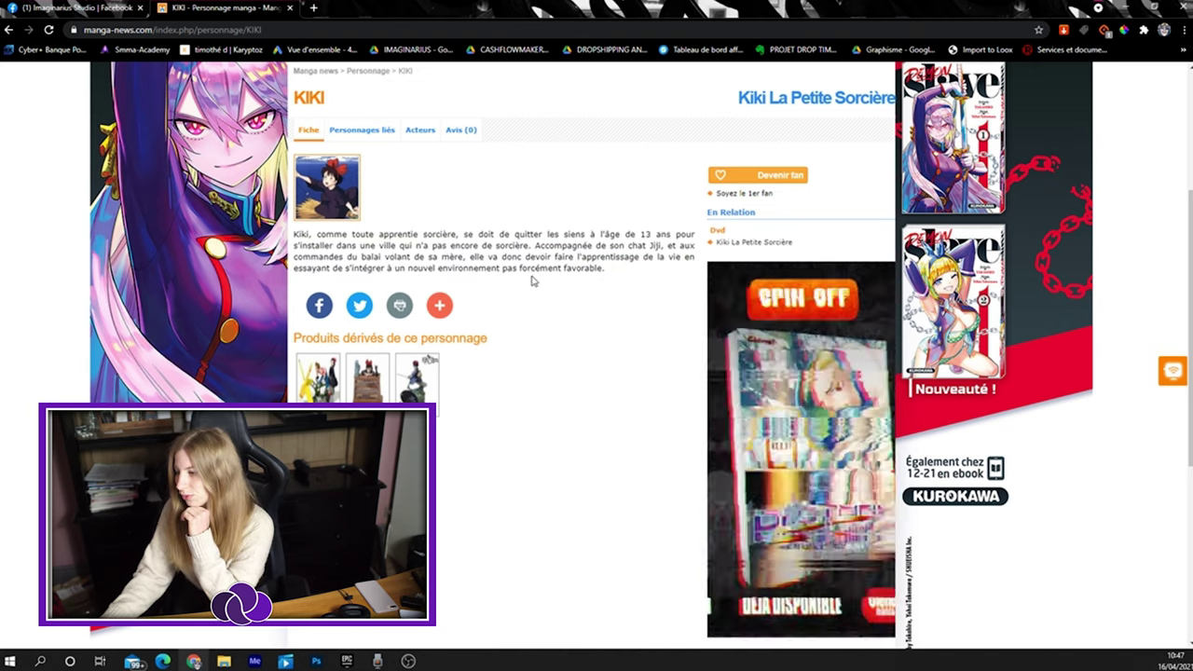
scroll(532, 280, "down", 3)
scroll(386, 269, "down", 4)
scroll(454, 311, "down", 2)
scroll(448, 301, "up", 10)
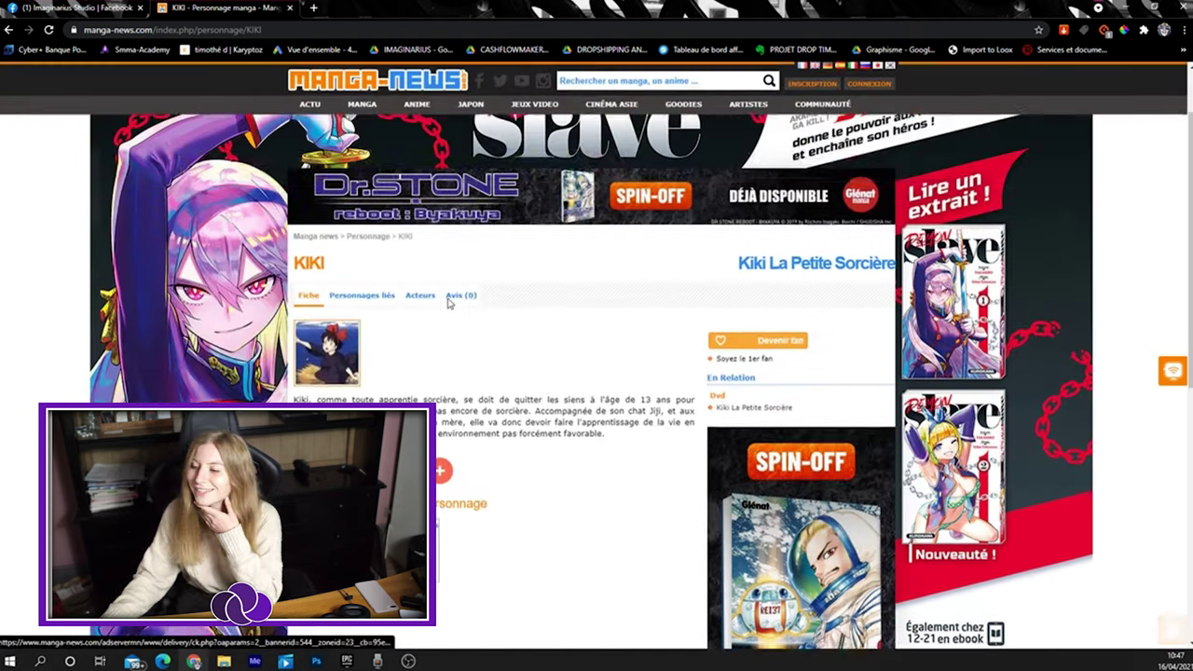
scroll(449, 302, "up", 2)
Go back through the characters page to the Google search results.
left_click(9, 30)
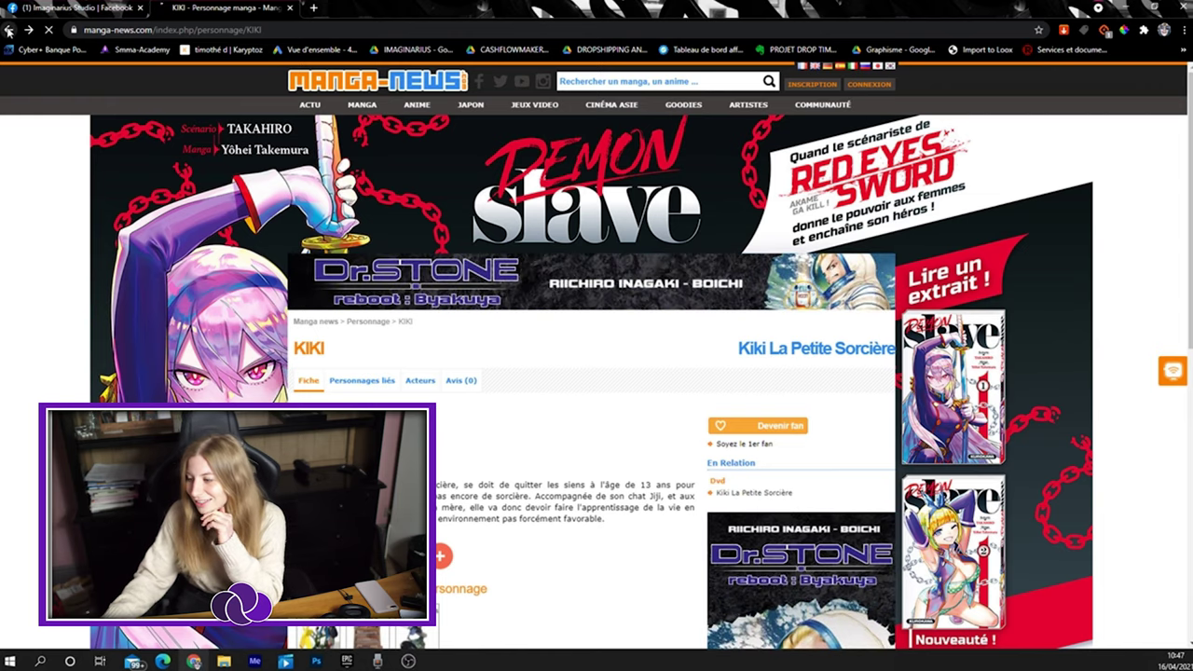
scroll(241, 238, "up", 4)
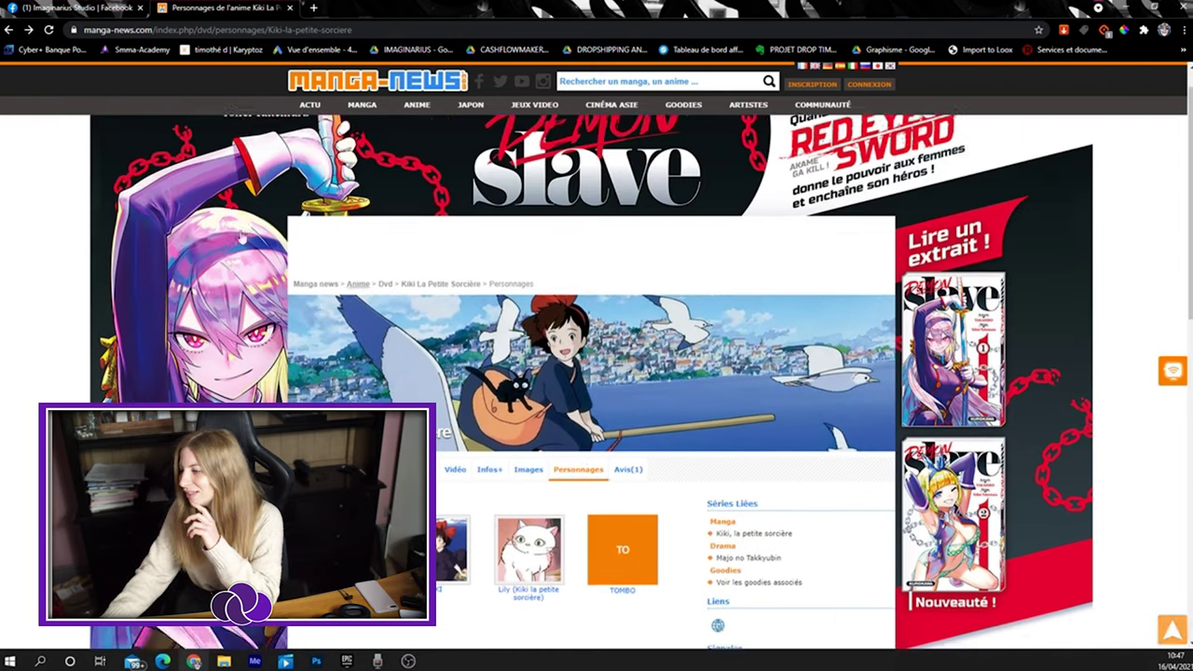
scroll(240, 238, "up", 1)
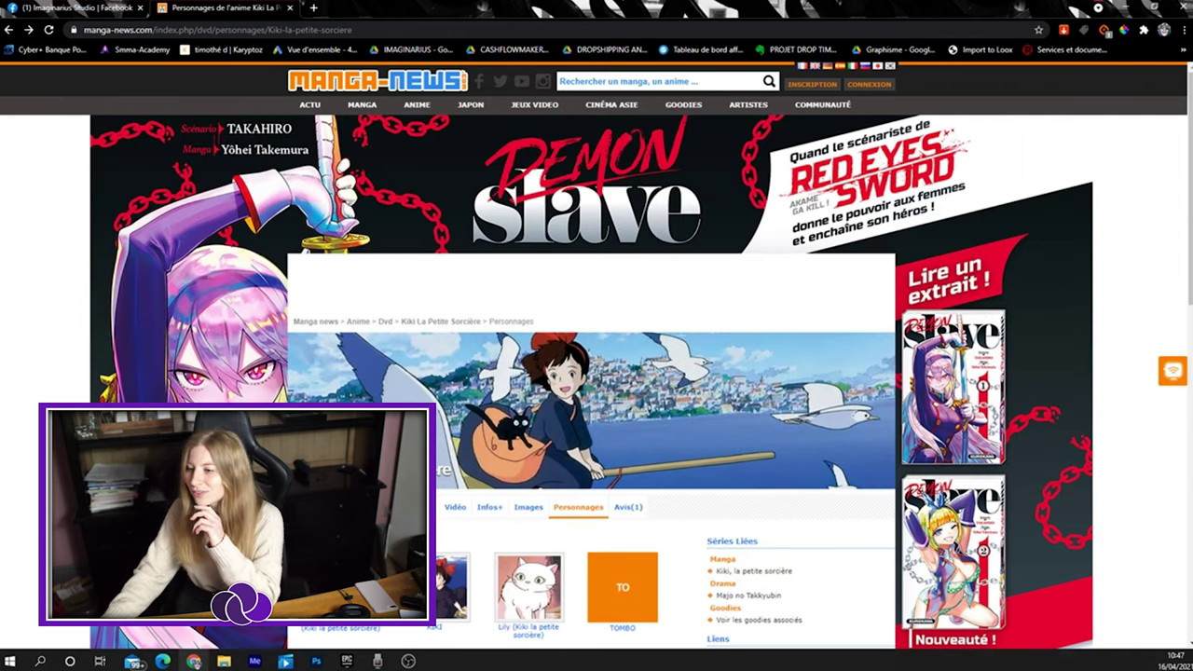
left_click(10, 32)
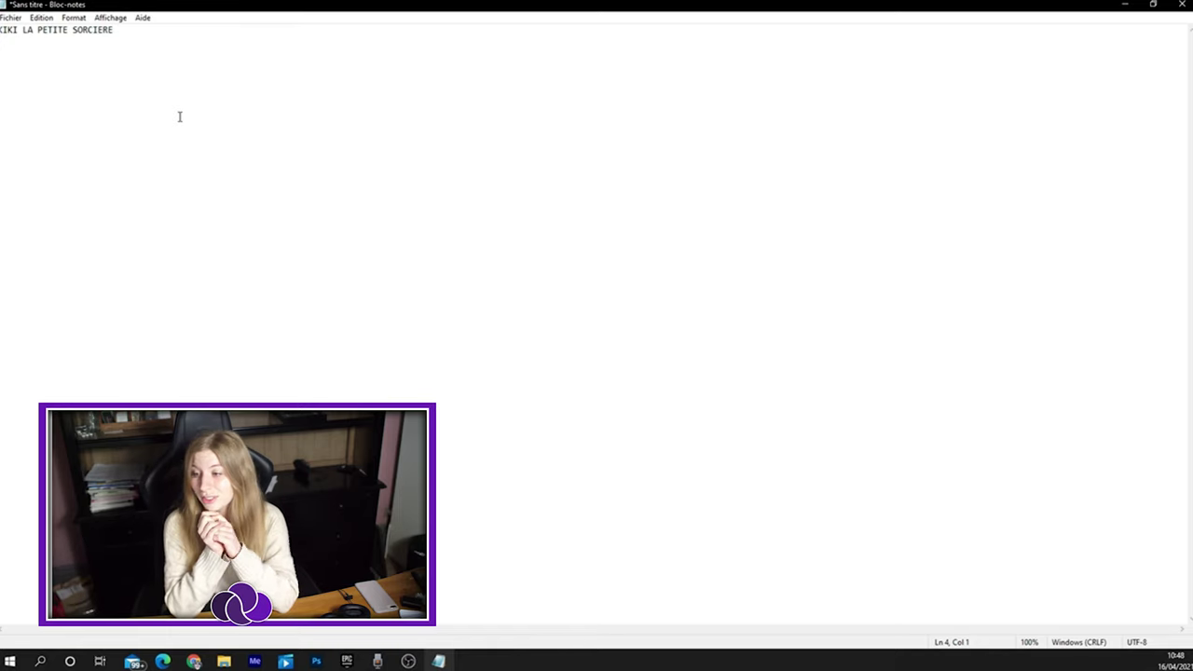
List the traits 'sorcière en apprentissage', 'enfant', 'chat noir' and 'noeud rouge' in the note.
type("sorcière en apprentissage")
key("Return")
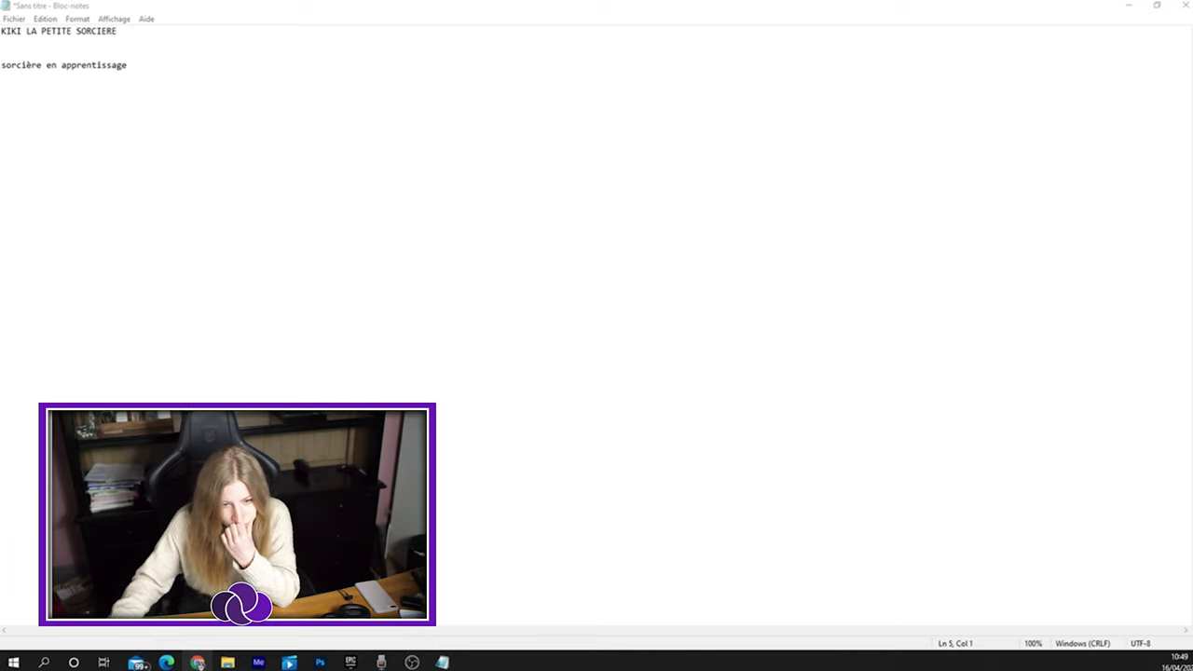
left_click(74, 88)
type("enfant")
key("Return")
type("chat noir")
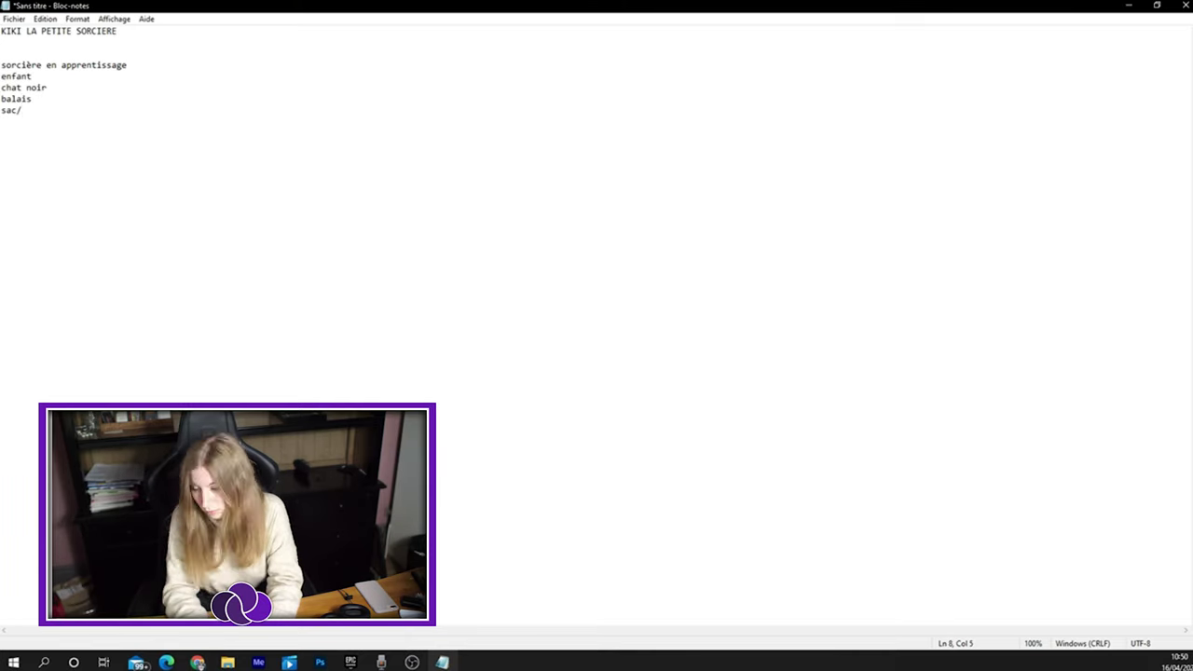
type("noeud rouge")
key("Return")
Extend 'enfant' with 'de 13 ans' and add 'jusque 14 ans elle se débrouille'.
key("alt+Tab")
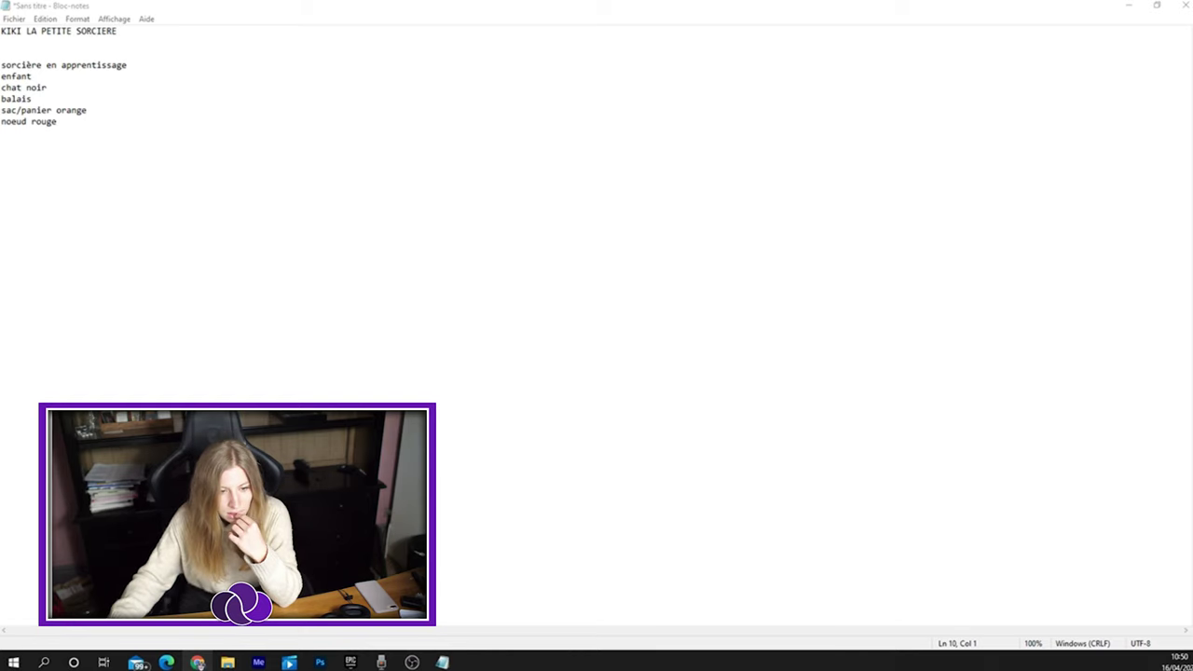
left_click(31, 76)
type("de 13 ans")
left_click(2, 132)
type("jusque 14 a")
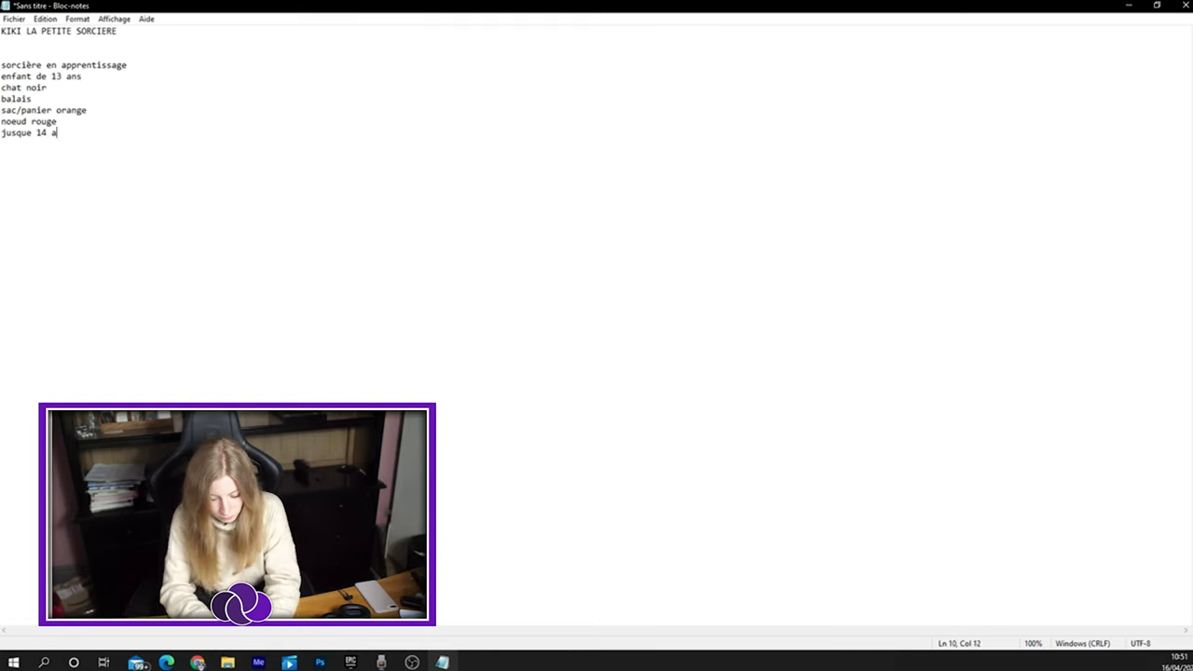
type("ns elle se débrouille")
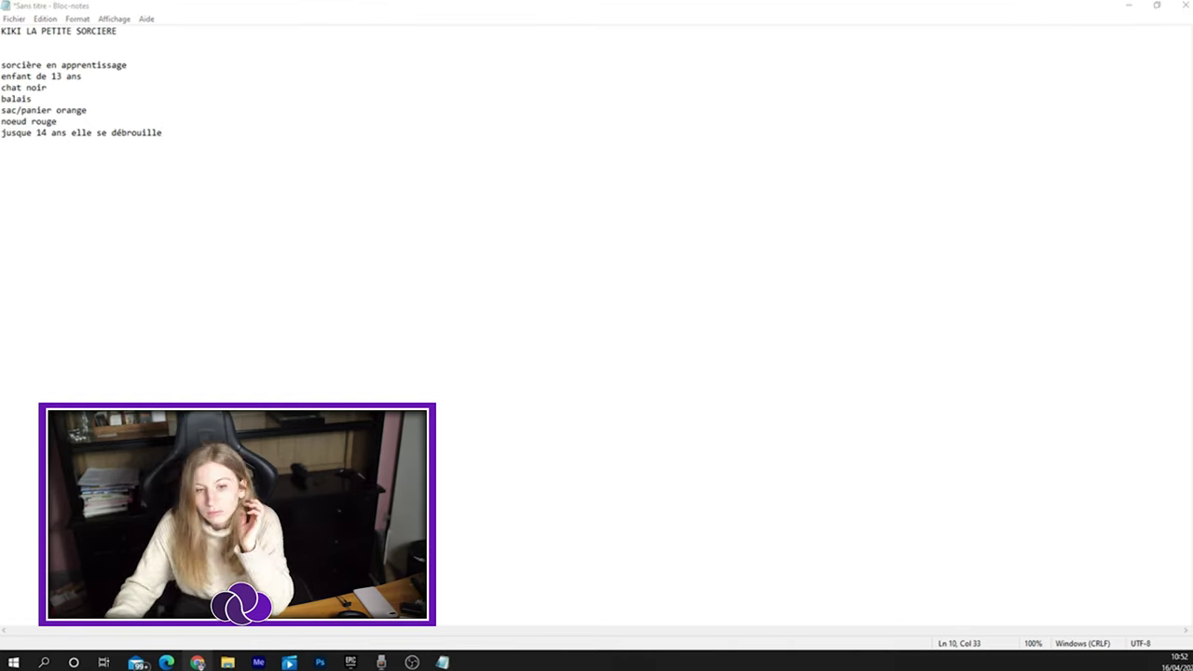
Add the traits 'nature' and 'cuisine' on new lines.
key("alt+Tab")
key("Return")
type("nature")
key("Return")
type("cuisine")
key("Return")
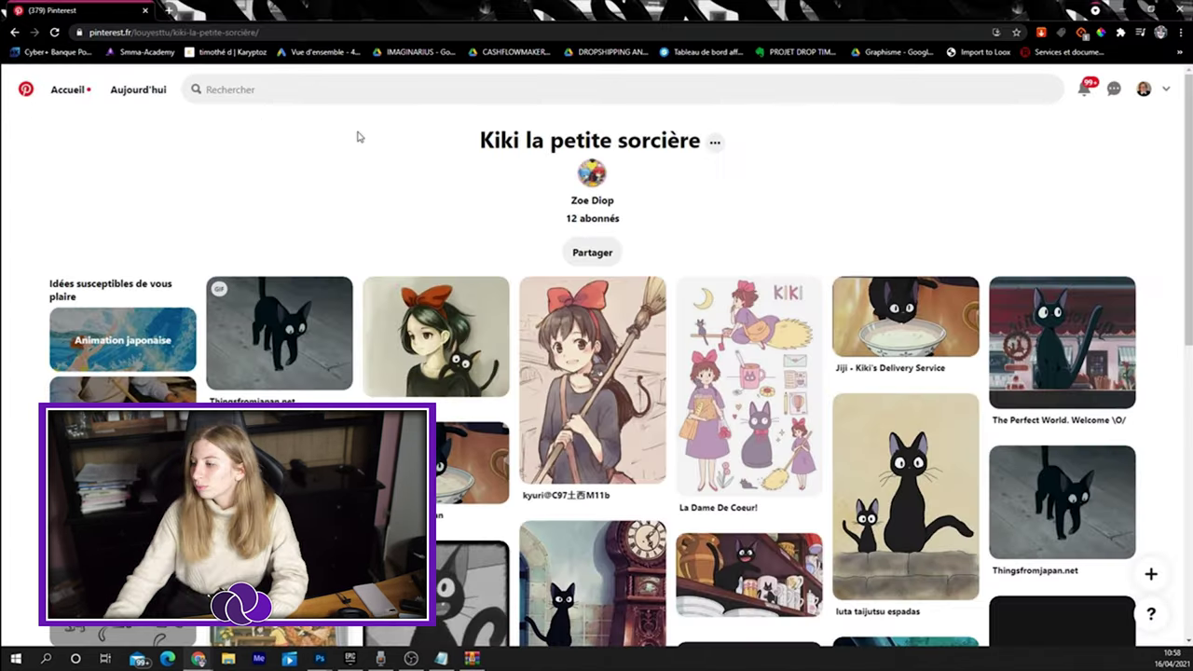
Scroll through the board's Kiki and black cat reference pins, then return to the top.
scroll(733, 277, "down", 1)
scroll(732, 277, "down", 2)
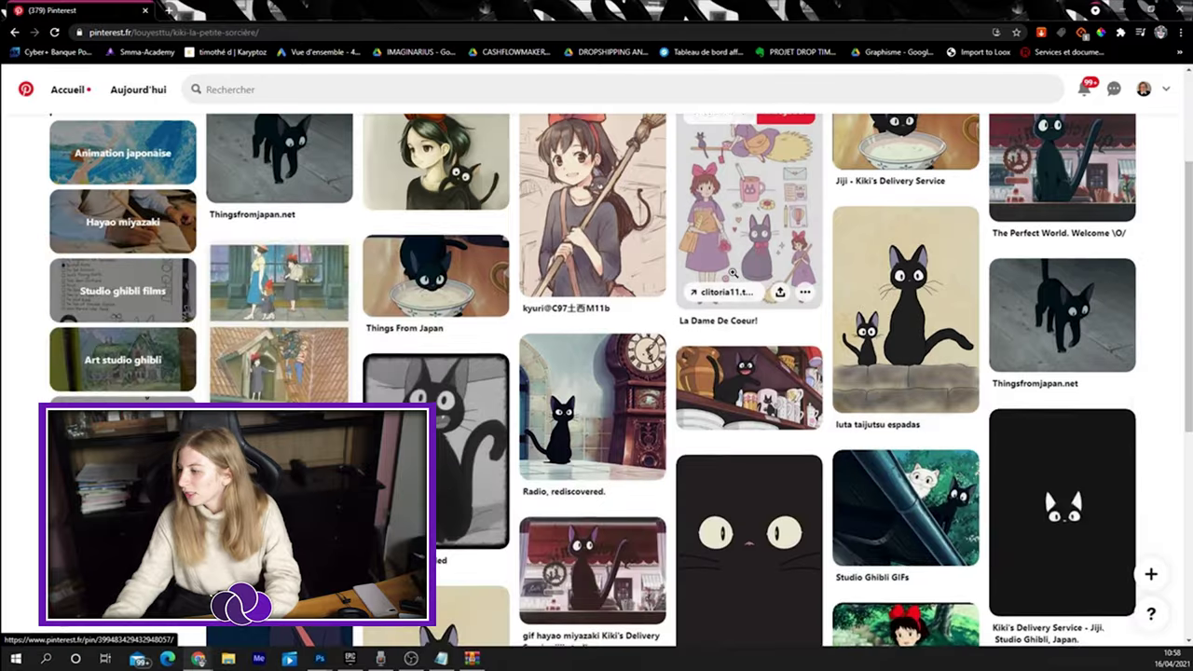
scroll(718, 299, "down", 2)
scroll(708, 317, "down", 3)
scroll(694, 338, "up", 3)
scroll(694, 339, "up", 4)
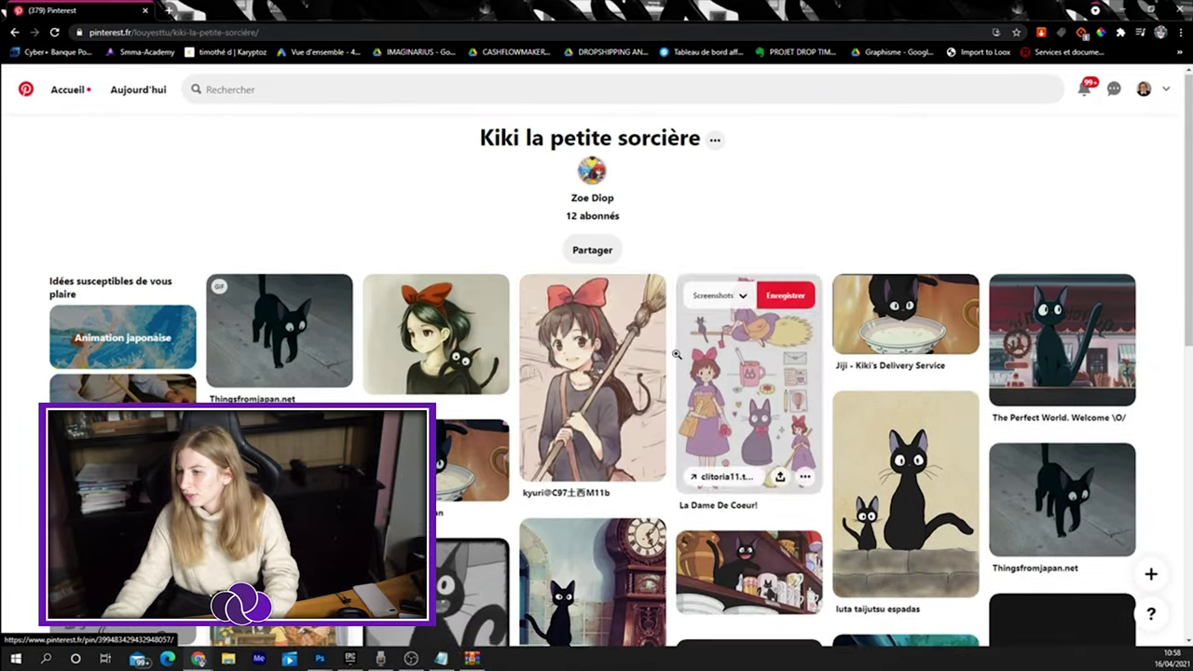
scroll(597, 270, "down", 1)
scroll(500, 284, "down", 3)
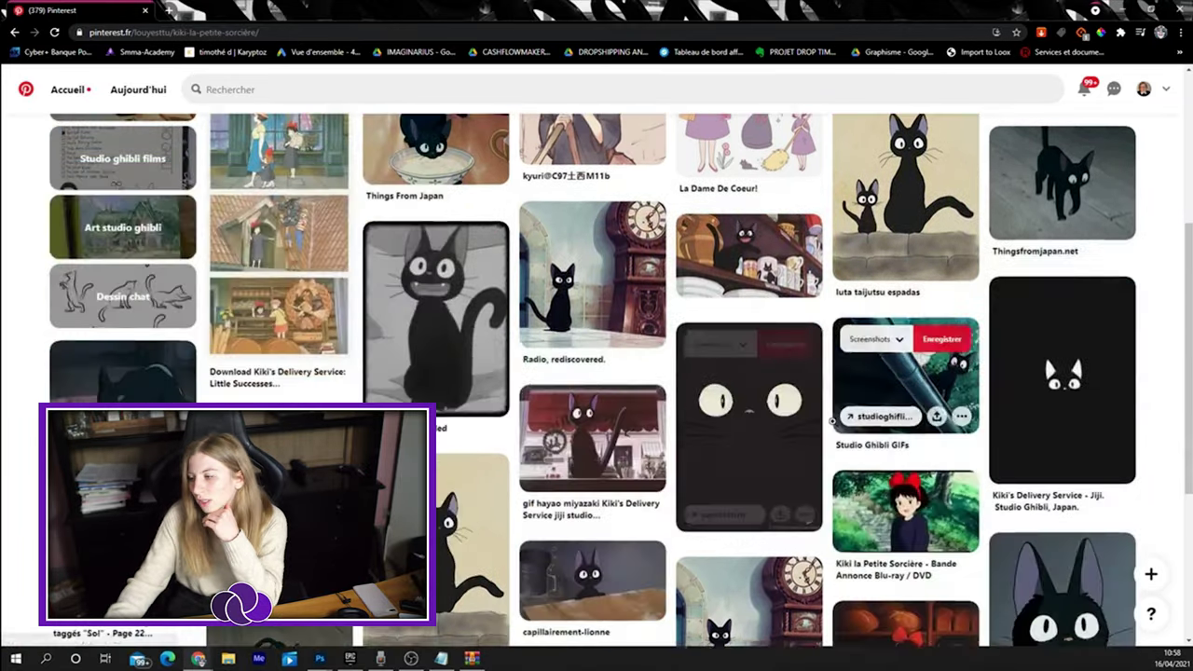
scroll(653, 419, "down", 2)
scroll(781, 514, "up", 2)
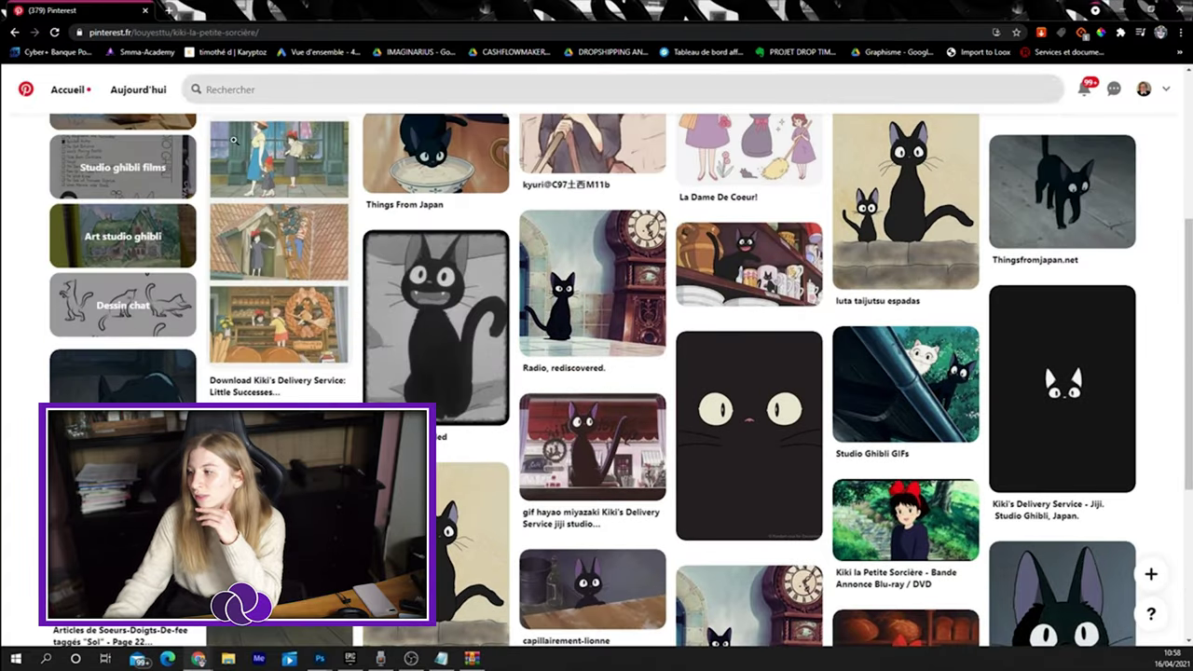
scroll(875, 438, "up", 5)
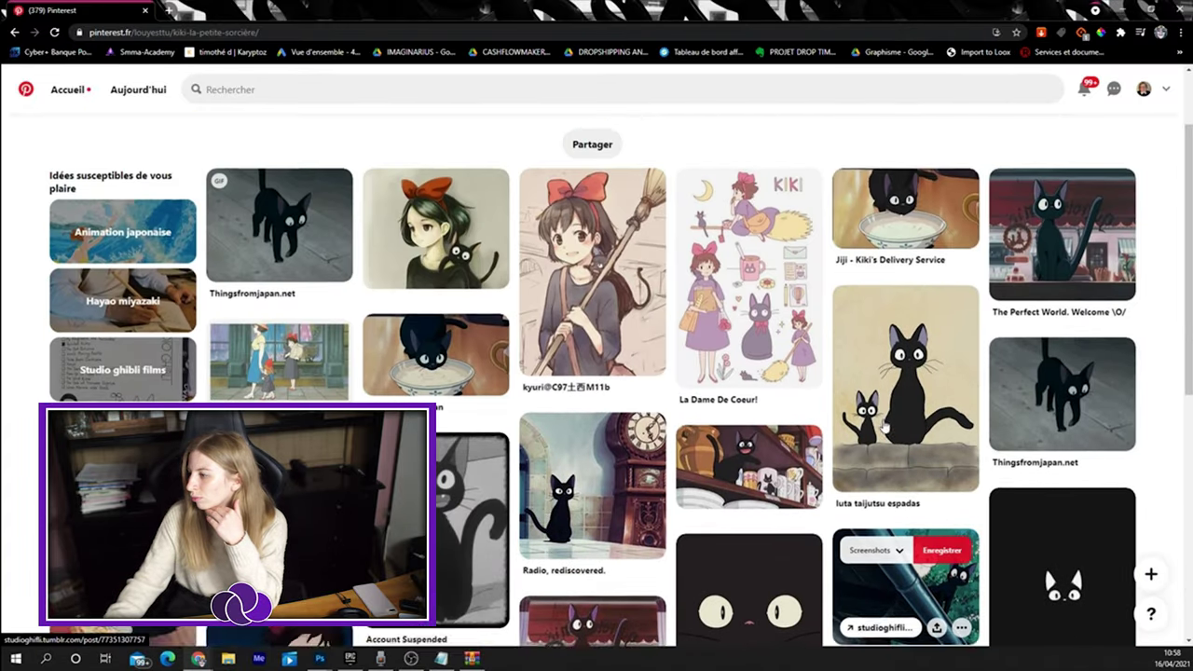
scroll(1106, 297, "down", 5)
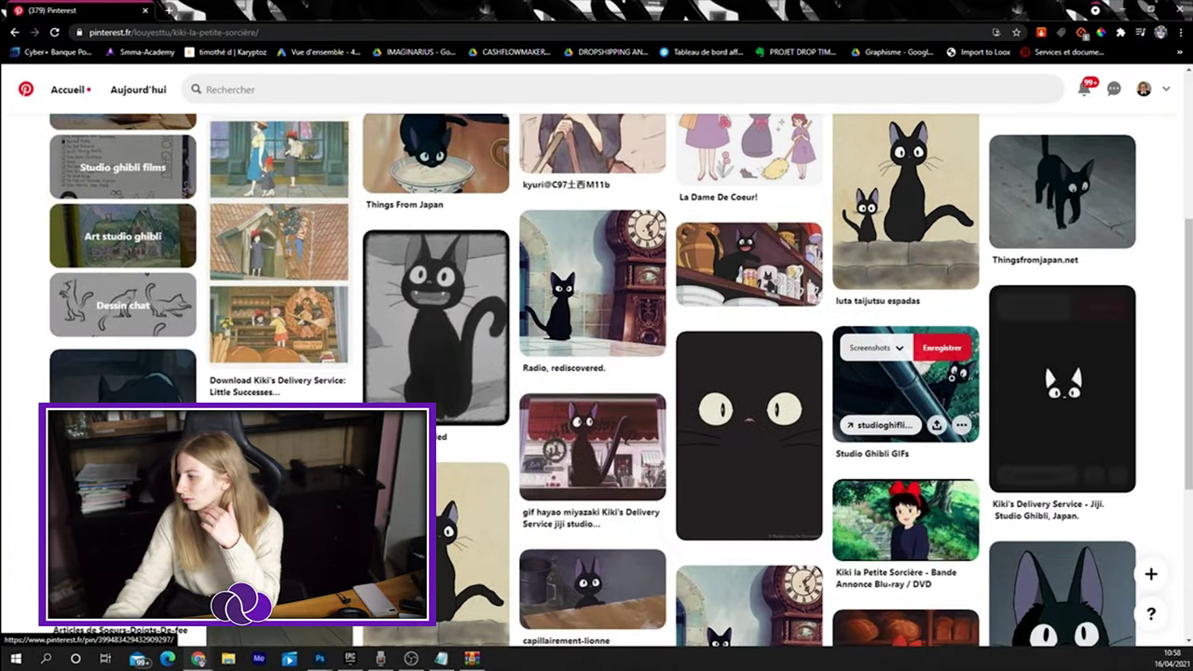
scroll(904, 391, "down", 2)
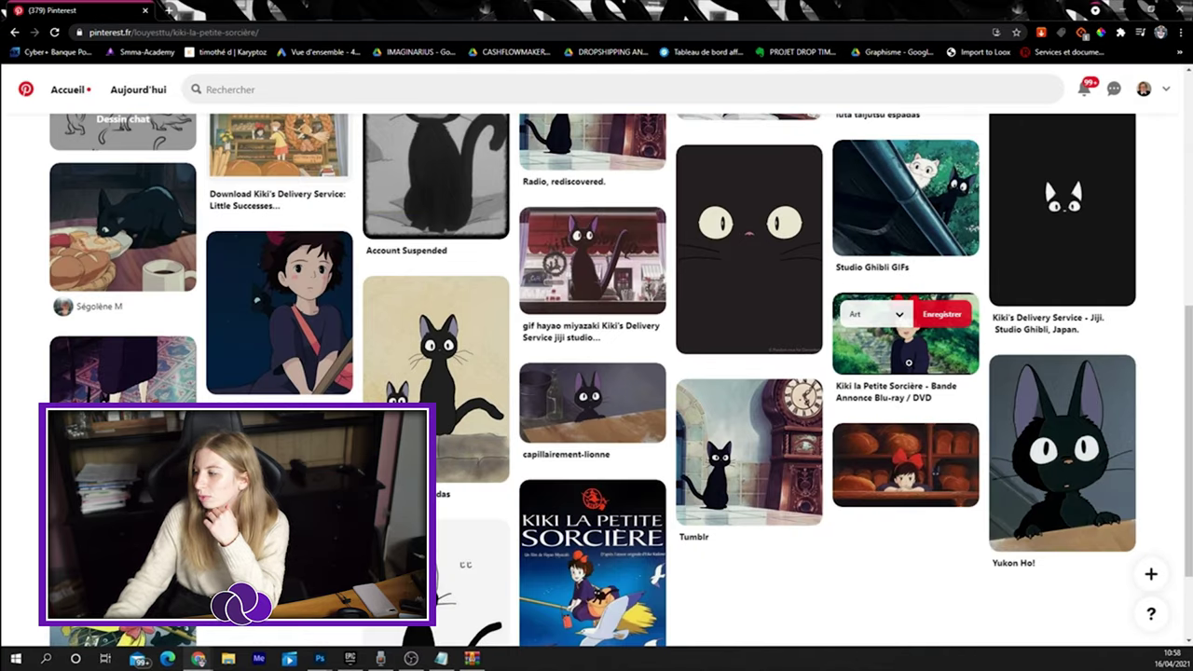
scroll(923, 358, "down", 1)
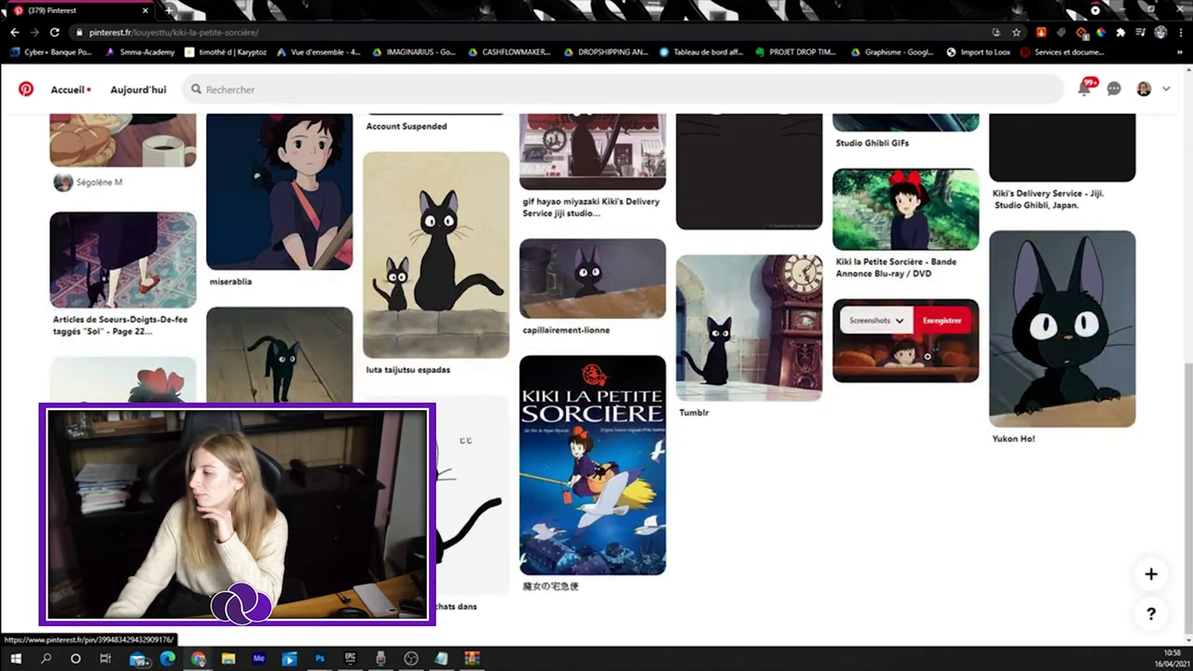
scroll(901, 479, "up", 3)
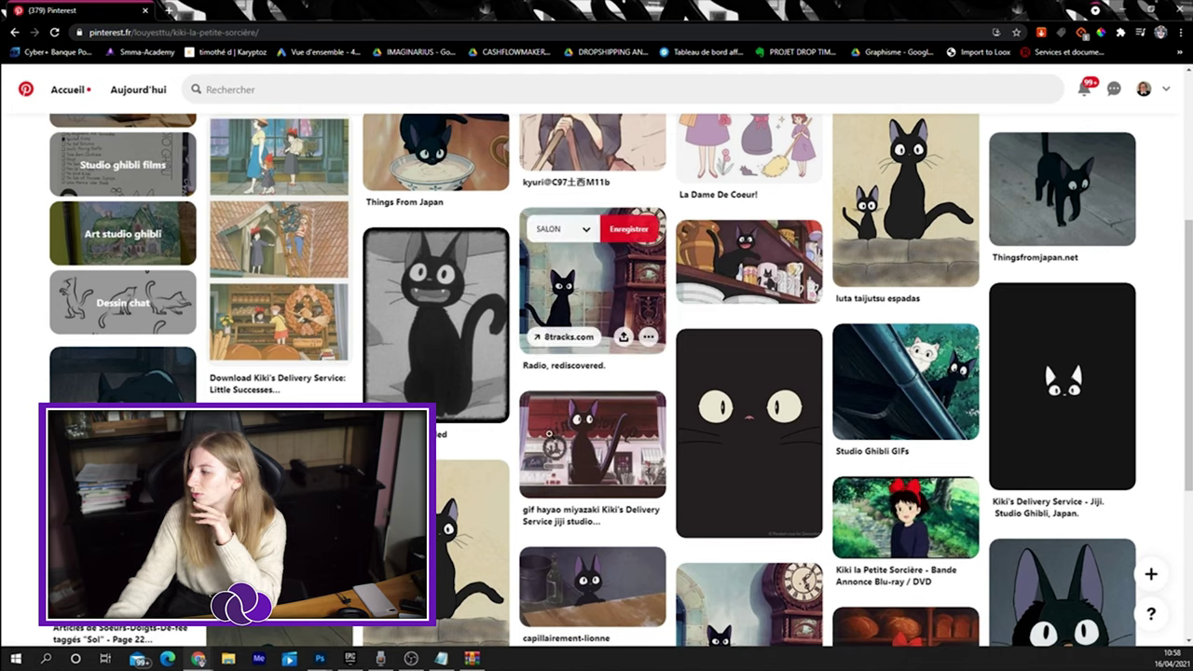
scroll(491, 345, "up", 5)
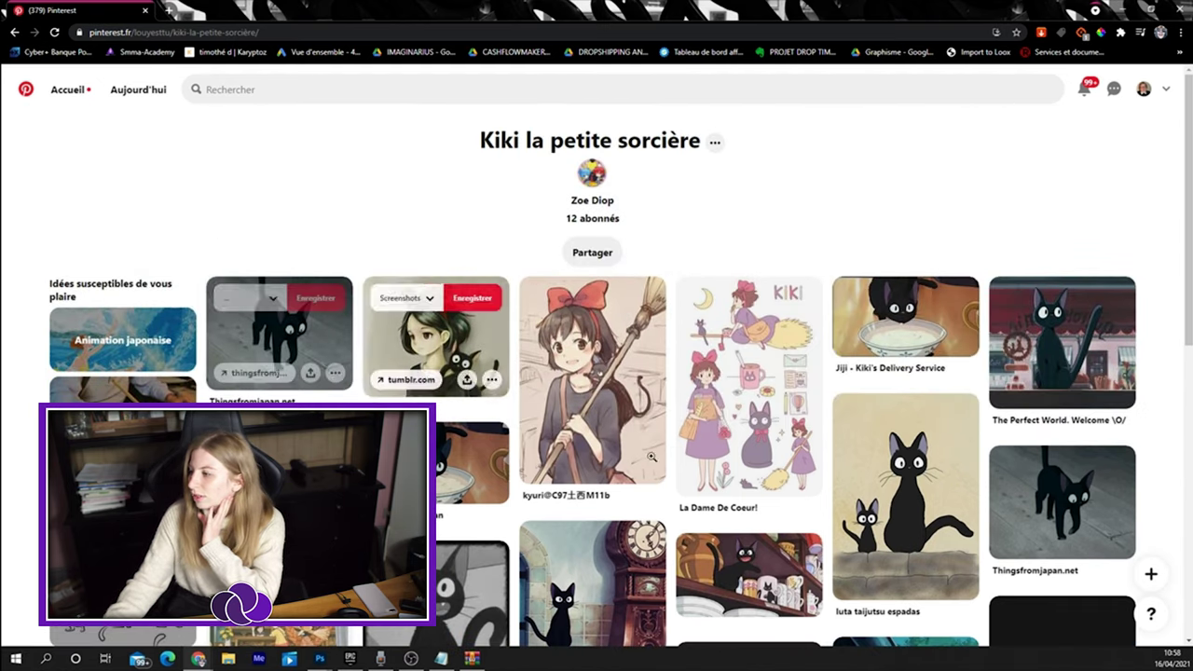
scroll(895, 429, "down", 5)
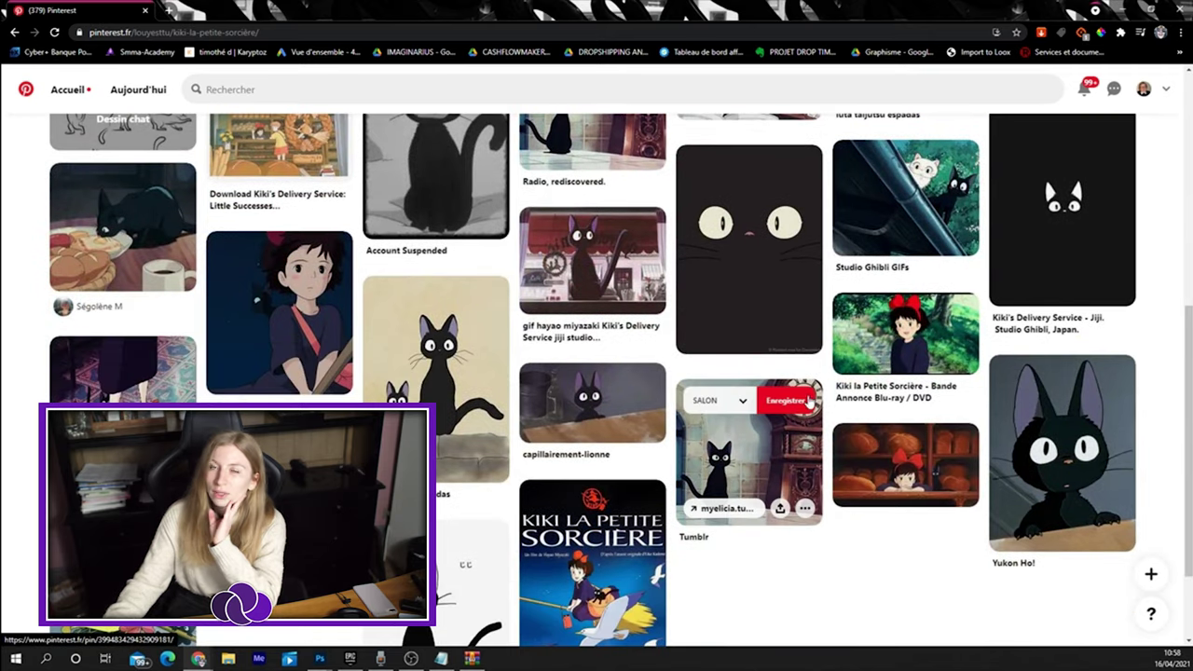
scroll(871, 368, "down", 1)
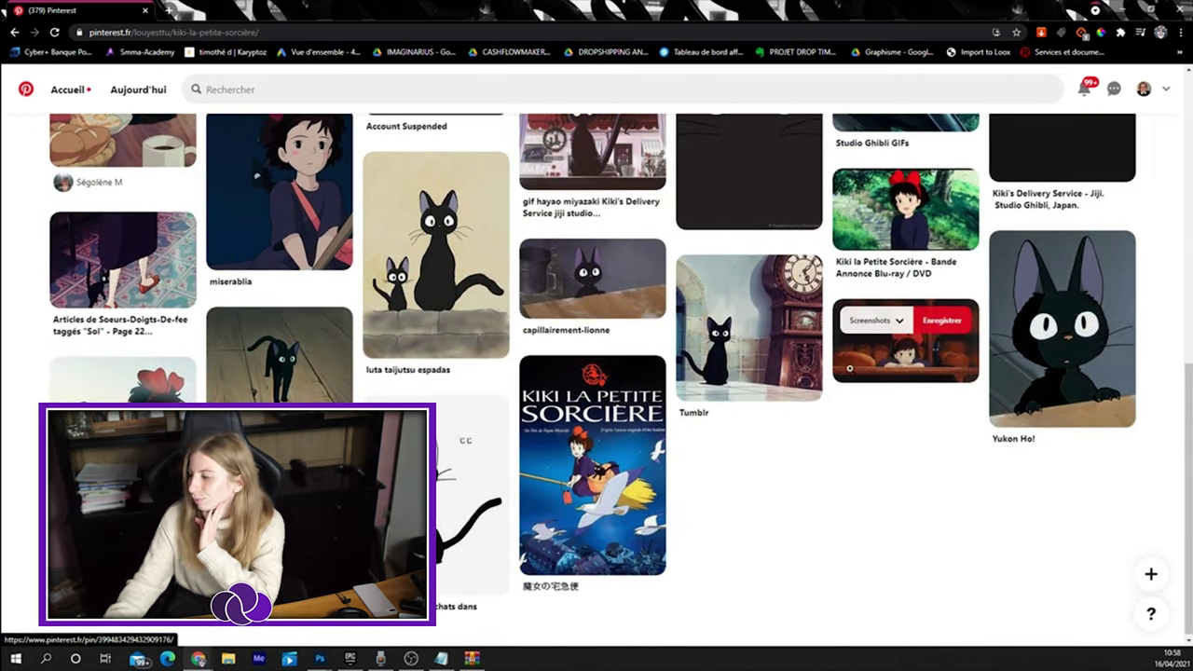
scroll(843, 368, "up", 2)
scroll(843, 368, "up", 2)
scroll(842, 374, "up", 2)
scroll(841, 374, "up", 1)
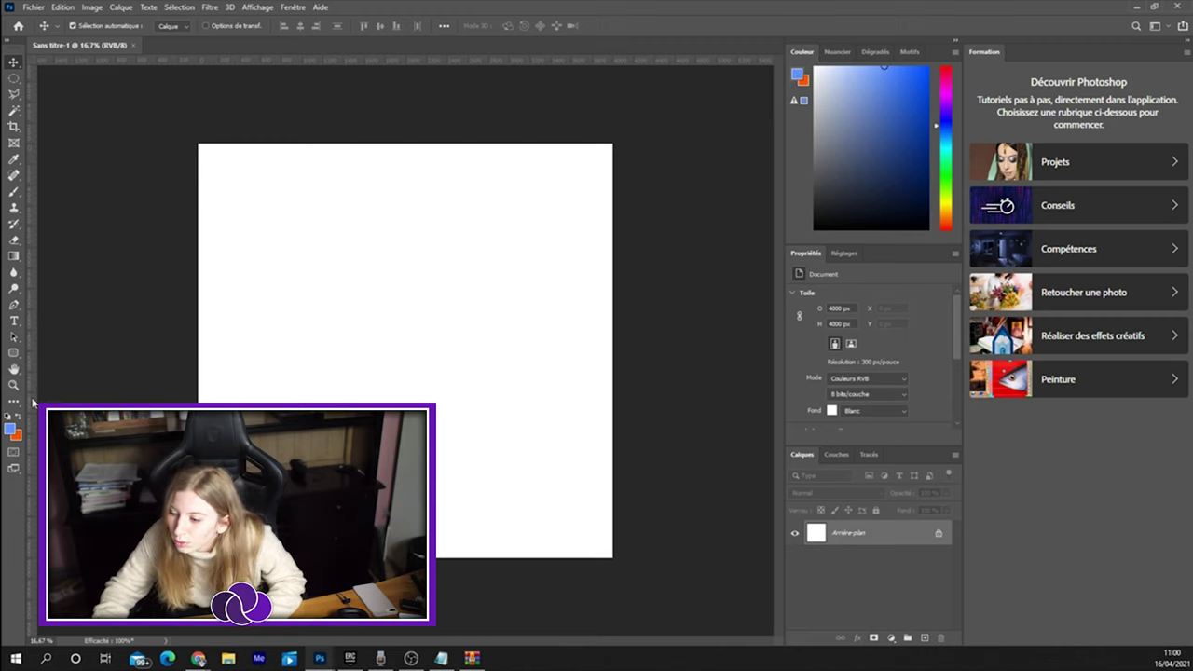
On the blank 4000 × 4000 px canvas, bring up the shape tools list.
left_click(13, 352)
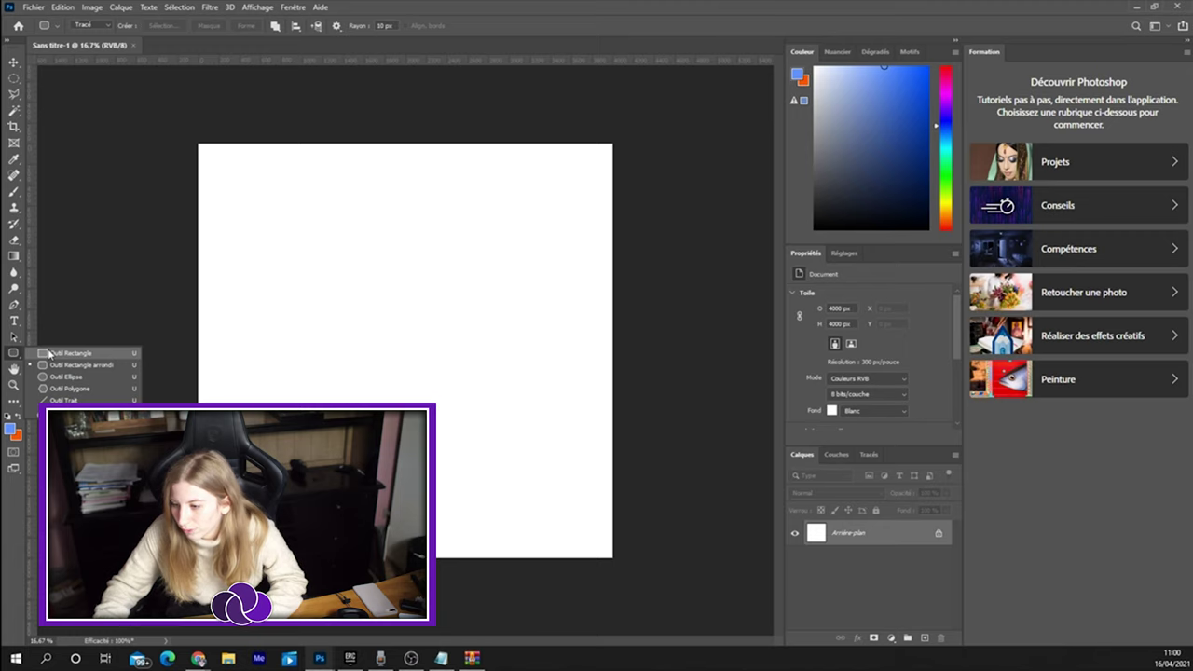
Draw one curved side of the shield and transform a copy into its mirror.
left_click(57, 355)
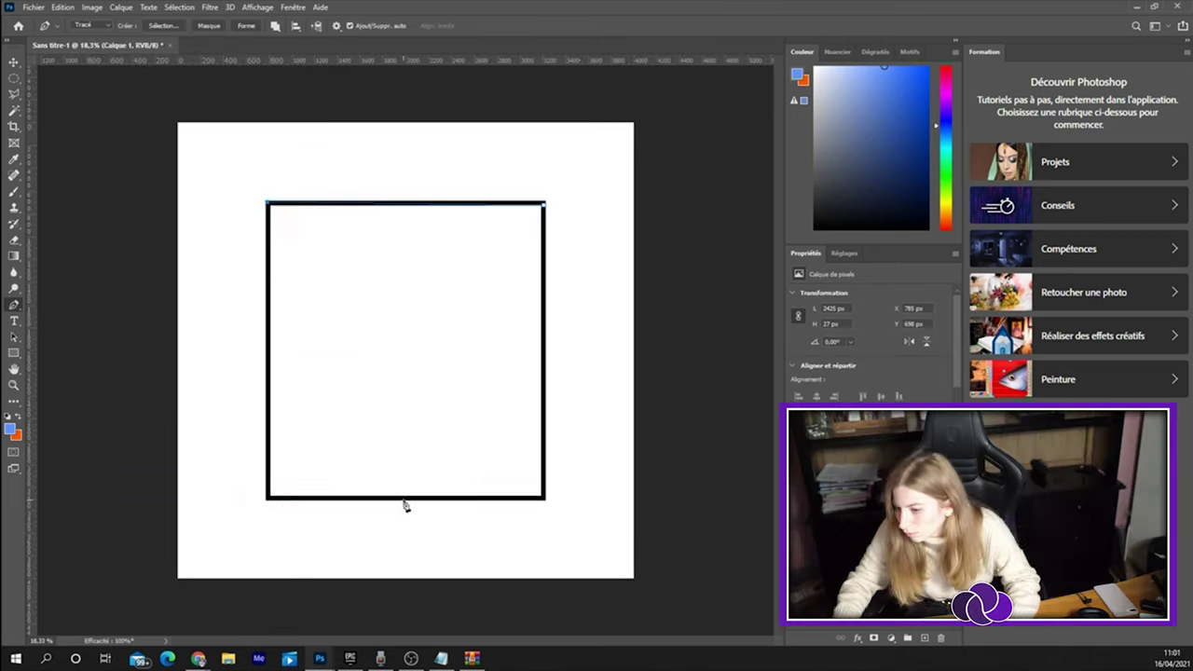
left_click_drag(407, 497, 511, 541)
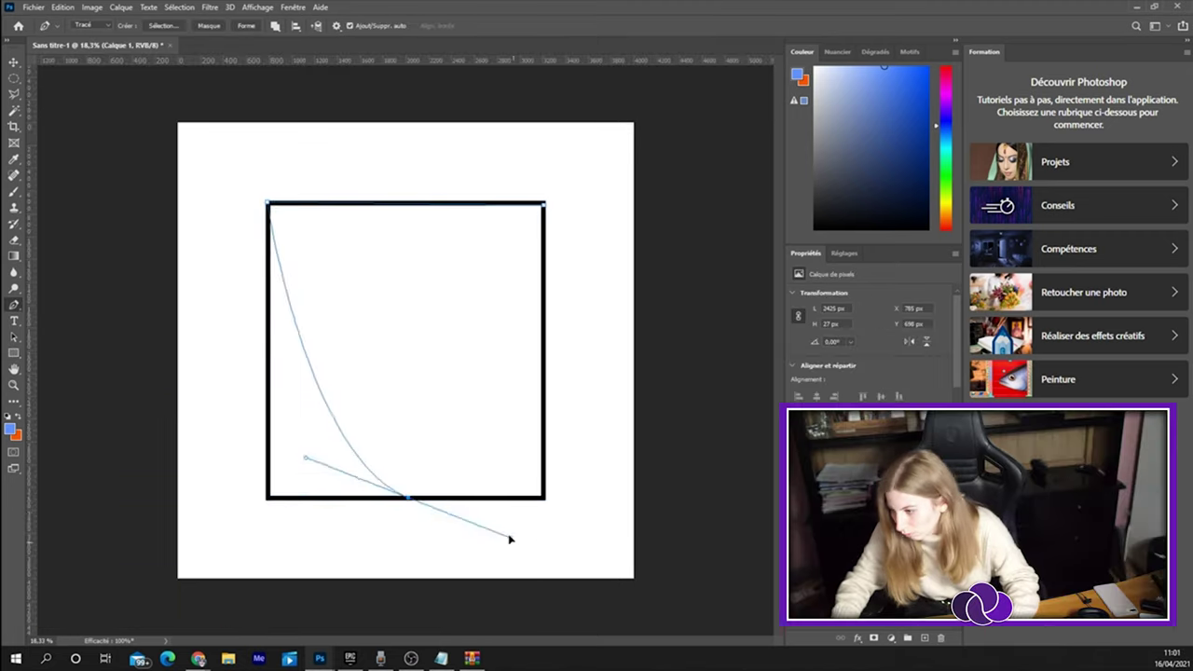
left_click(524, 390)
right_click(524, 390)
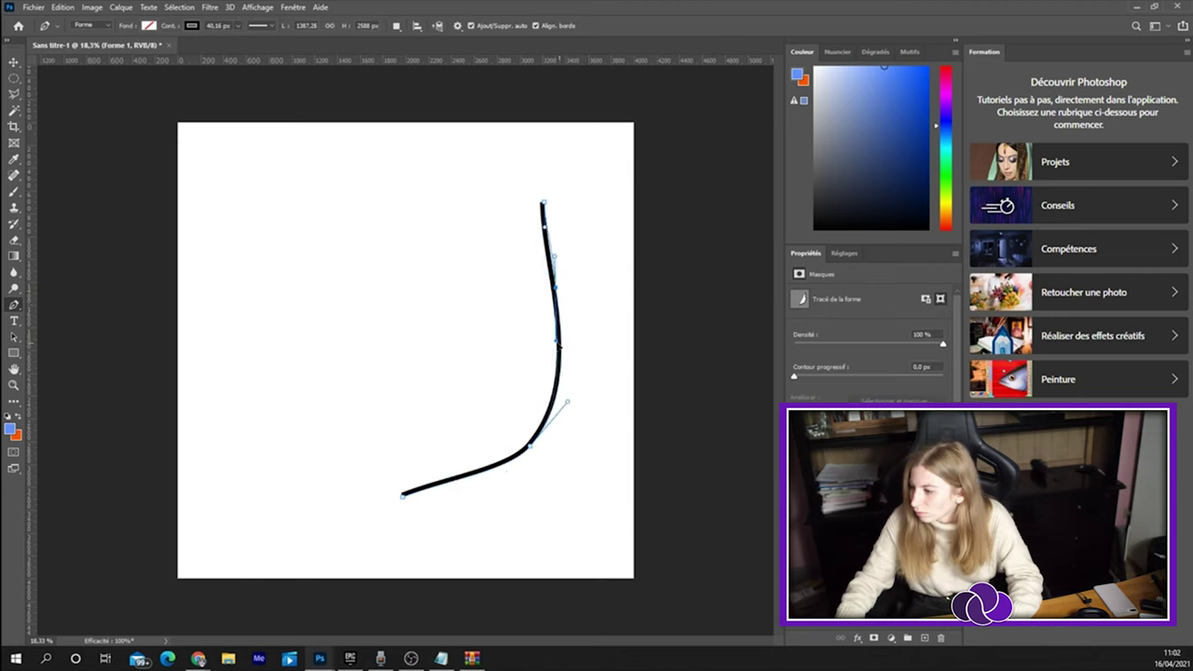
left_click(62, 6)
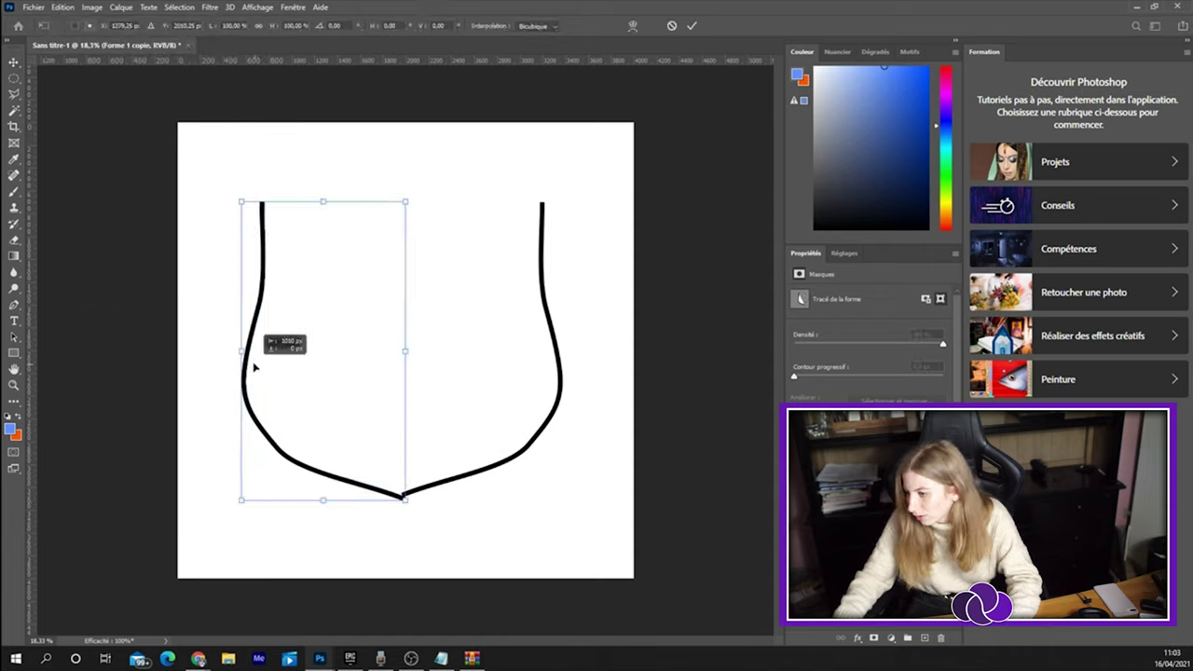
Add a horizontal guide and adjust the points and bend of the curved sides.
left_click_drag(401, 377, 401, 347)
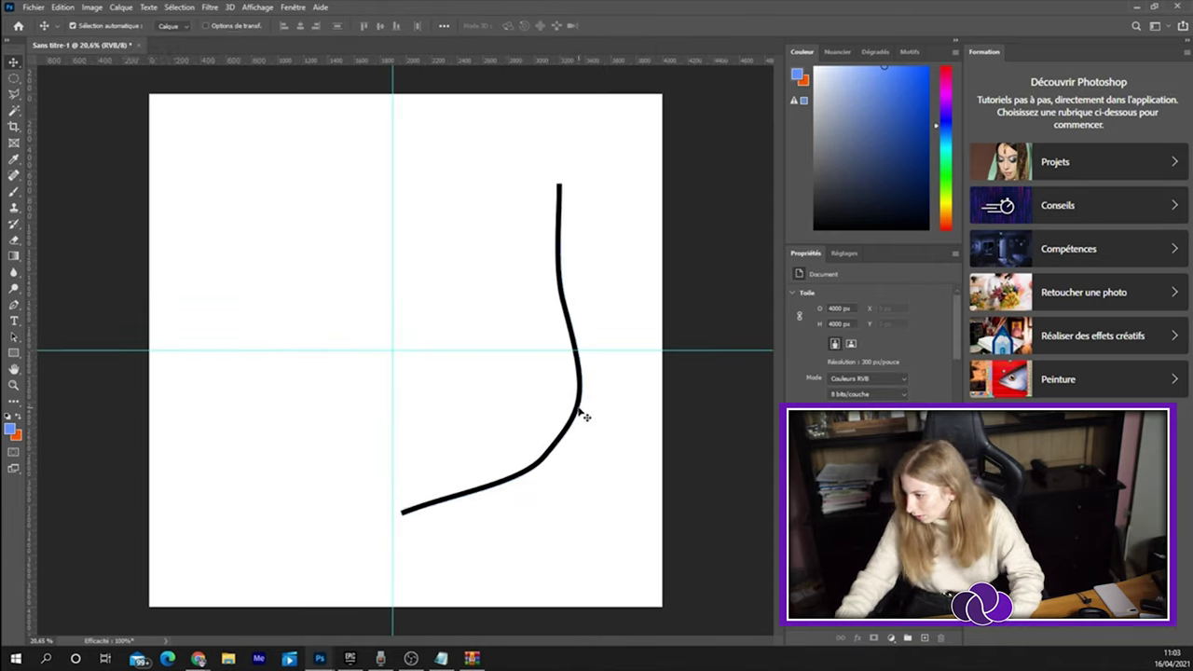
scroll(581, 413, "up", 2)
scroll(394, 540, "up", 3)
scroll(647, 479, "down", 2)
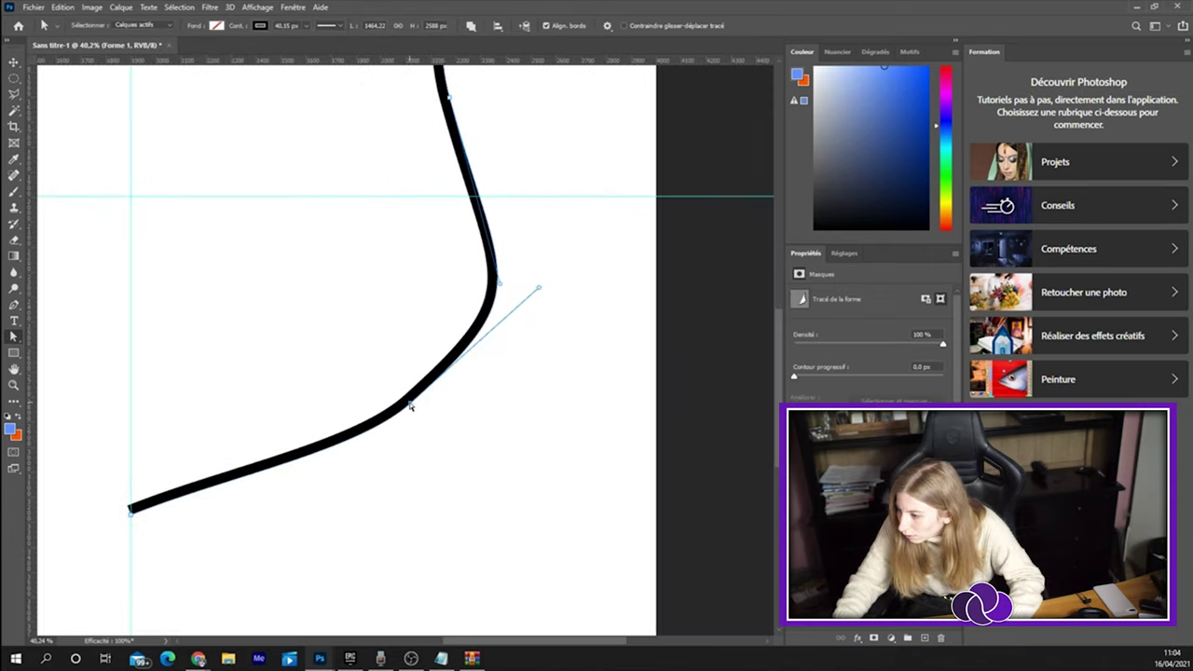
left_click_drag(413, 400, 426, 434)
scroll(426, 435, "down", 2)
left_click_drag(551, 458, 391, 582)
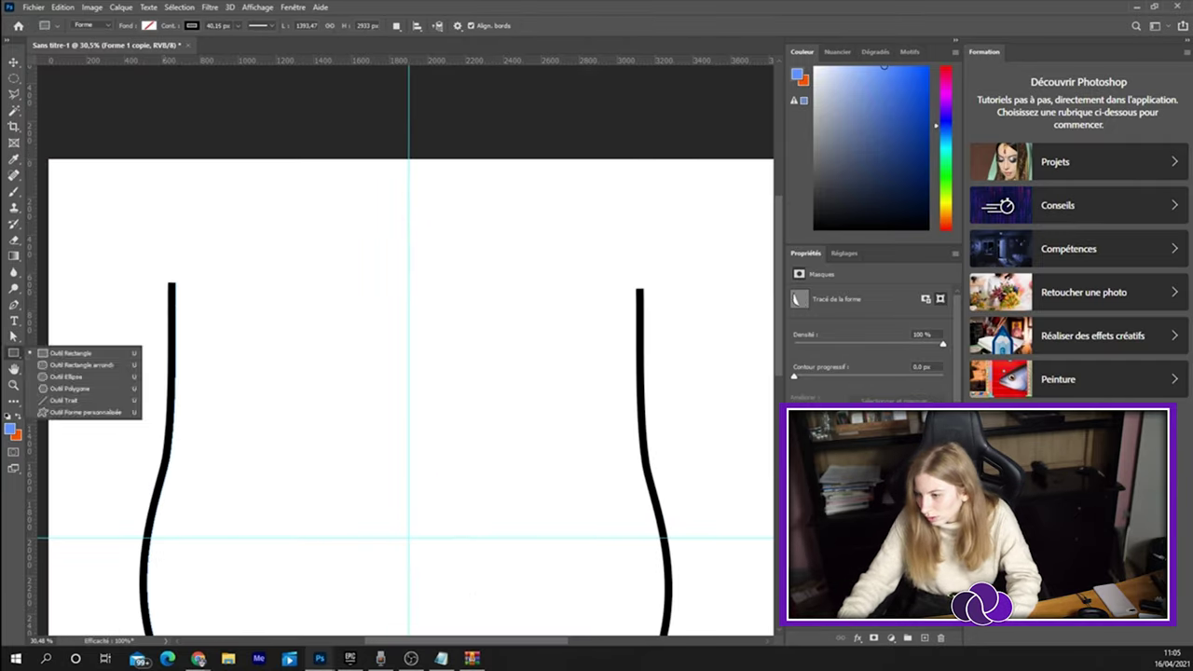
Draw a straight top edge joining both shield sides with the Line tool.
left_click(64, 400)
left_click_drag(170, 269, 639, 271)
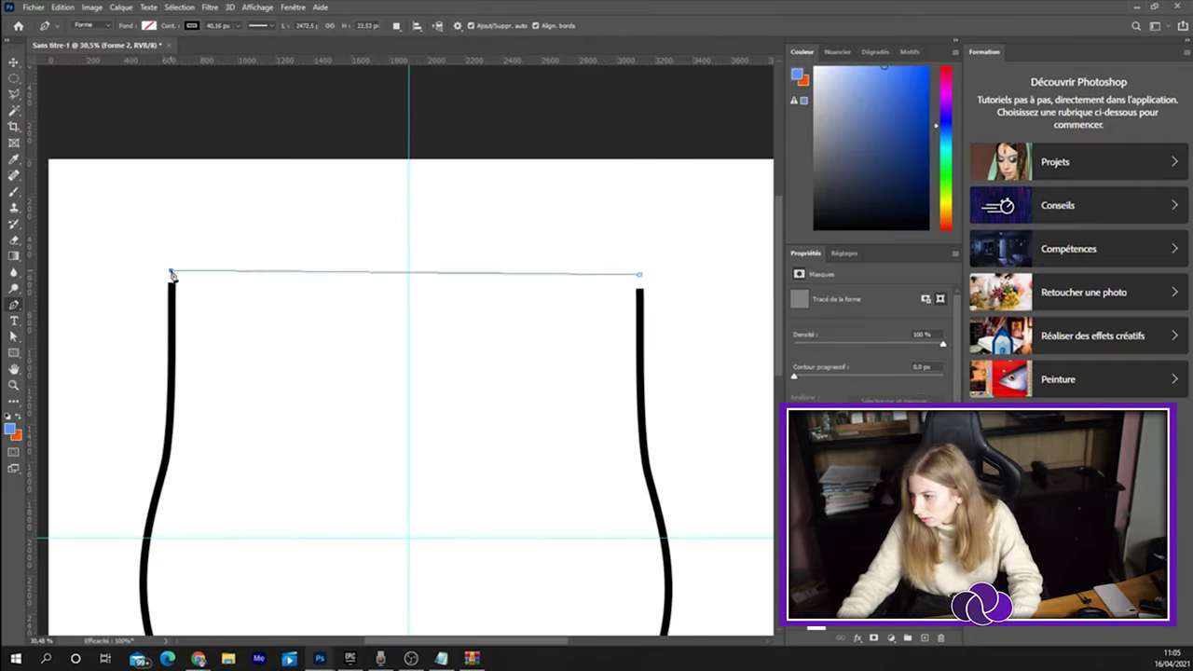
scroll(644, 280, "up", 2)
key("a")
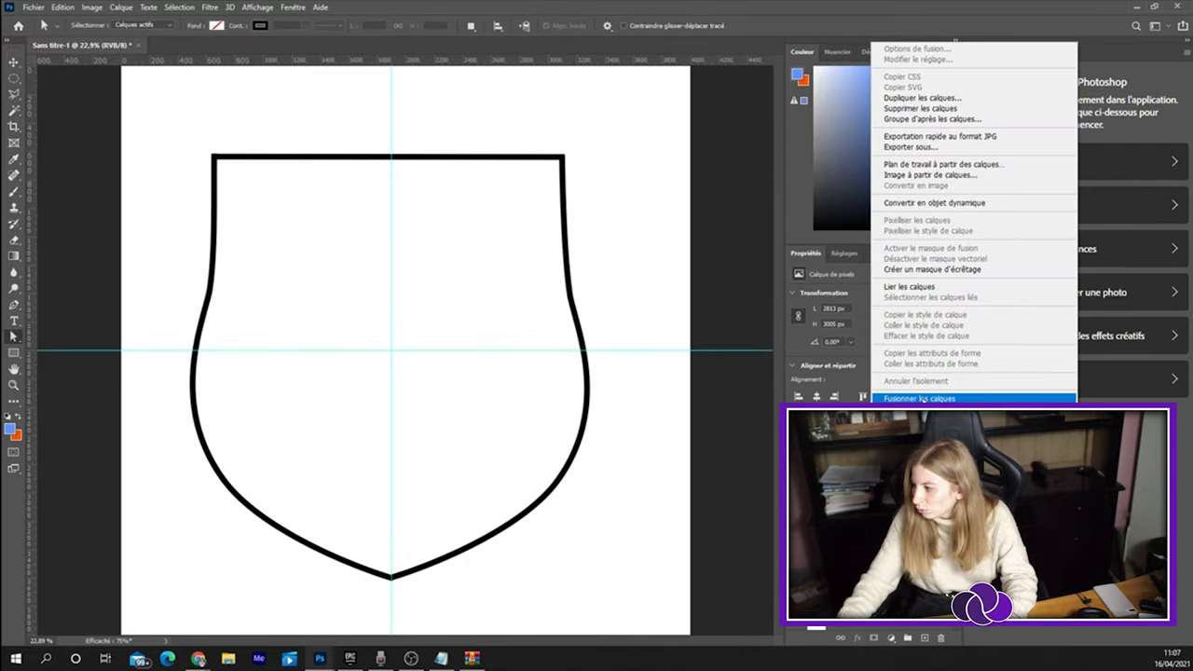
Merge the shield outline pieces into a single layer with Fusionner les calques.
left_click(921, 399)
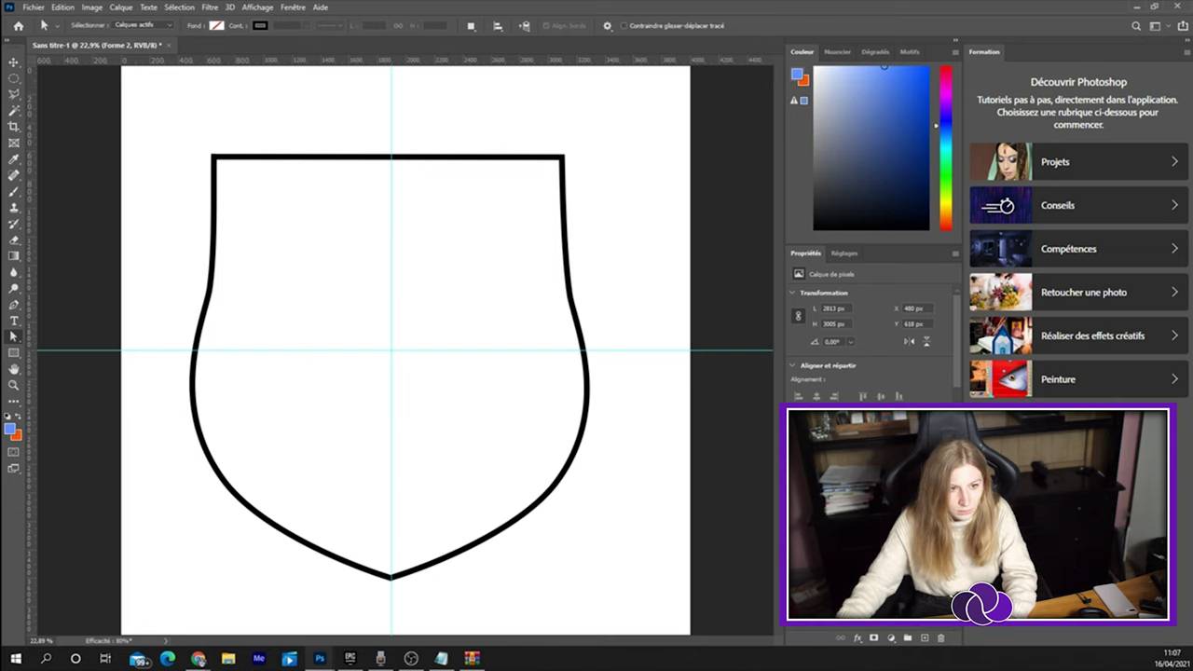
key("alt+Tab")
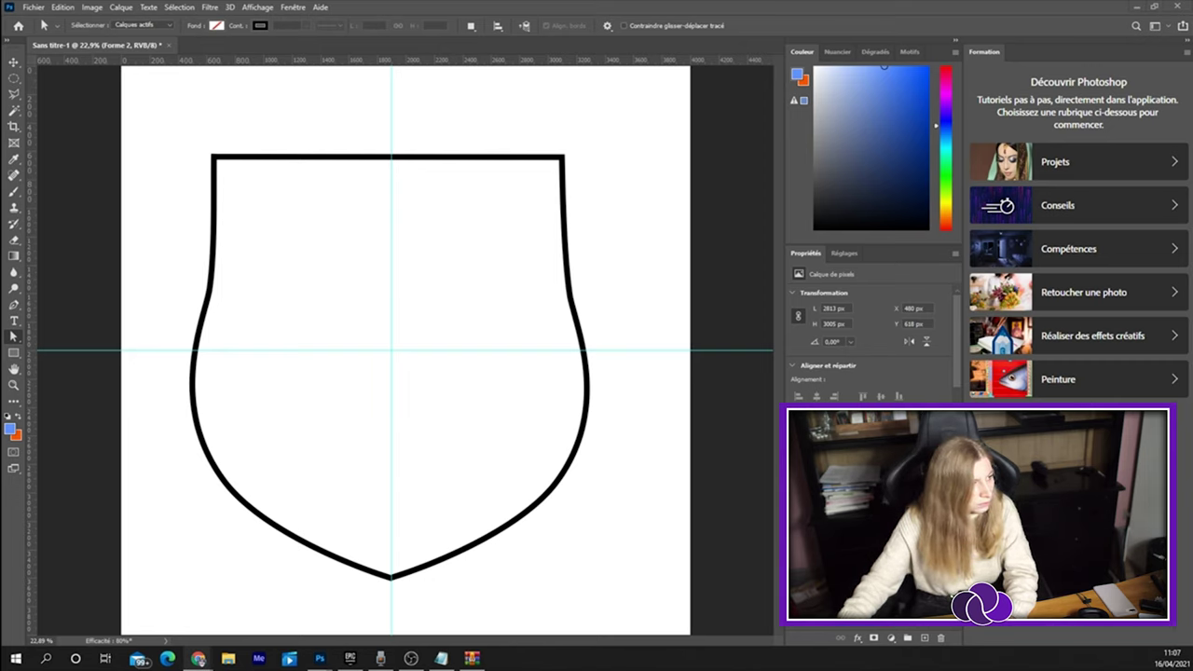
left_click(397, 163)
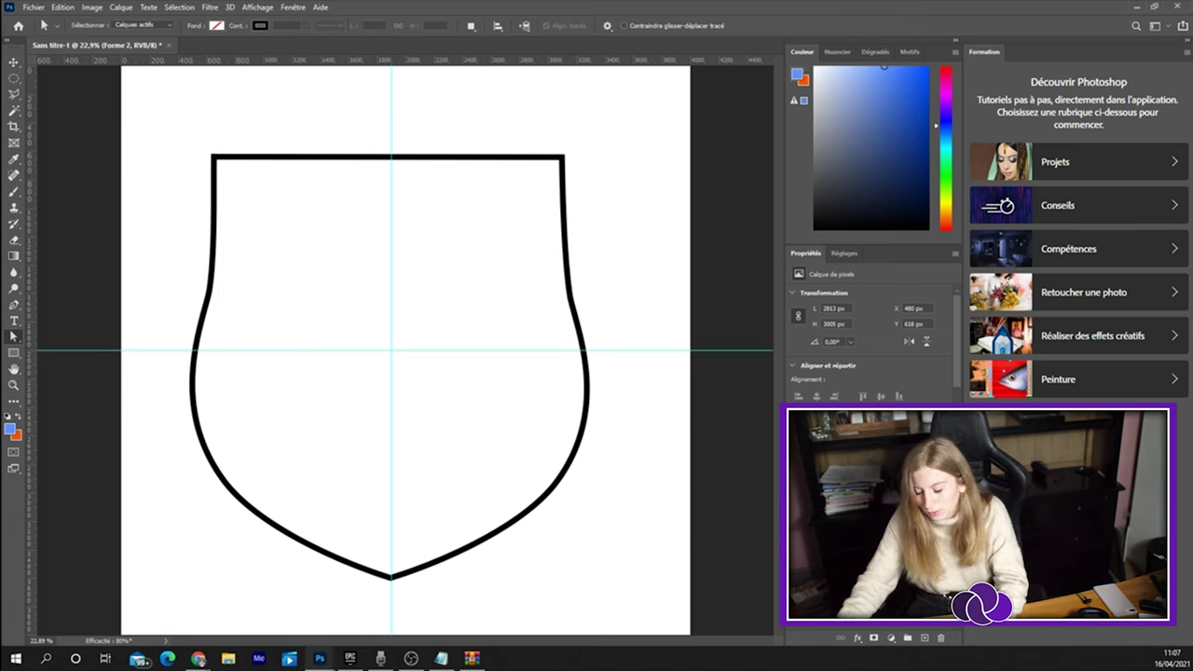
Select the shield path and add anchor points along its top edge.
left_click(215, 156)
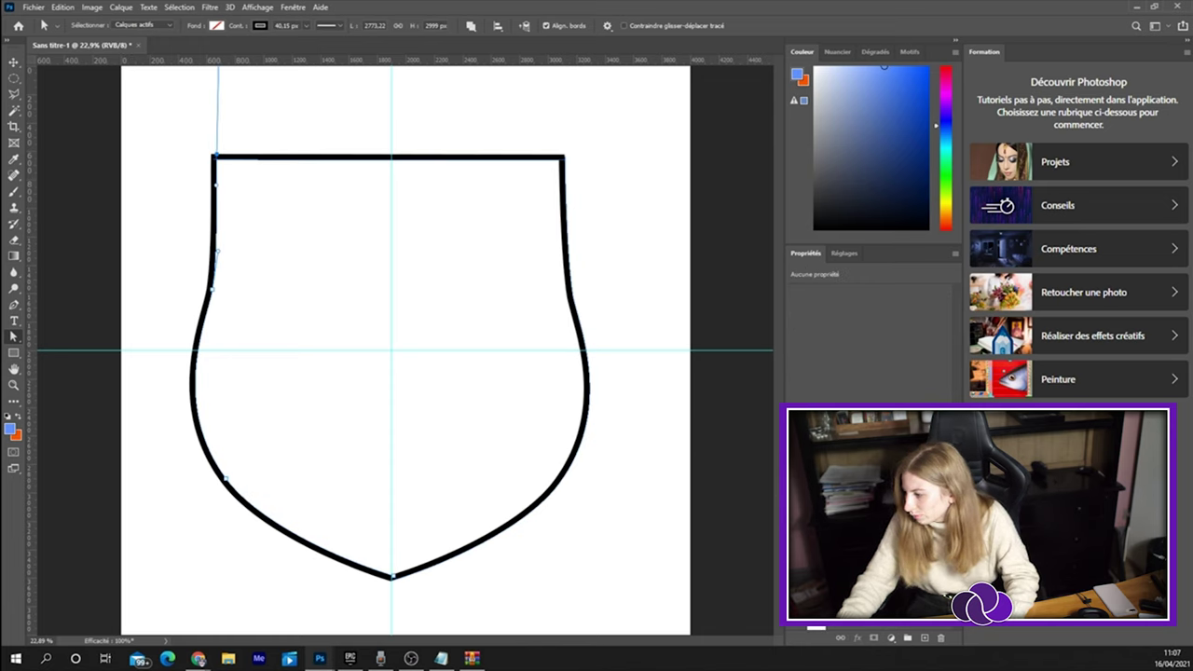
key("Return")
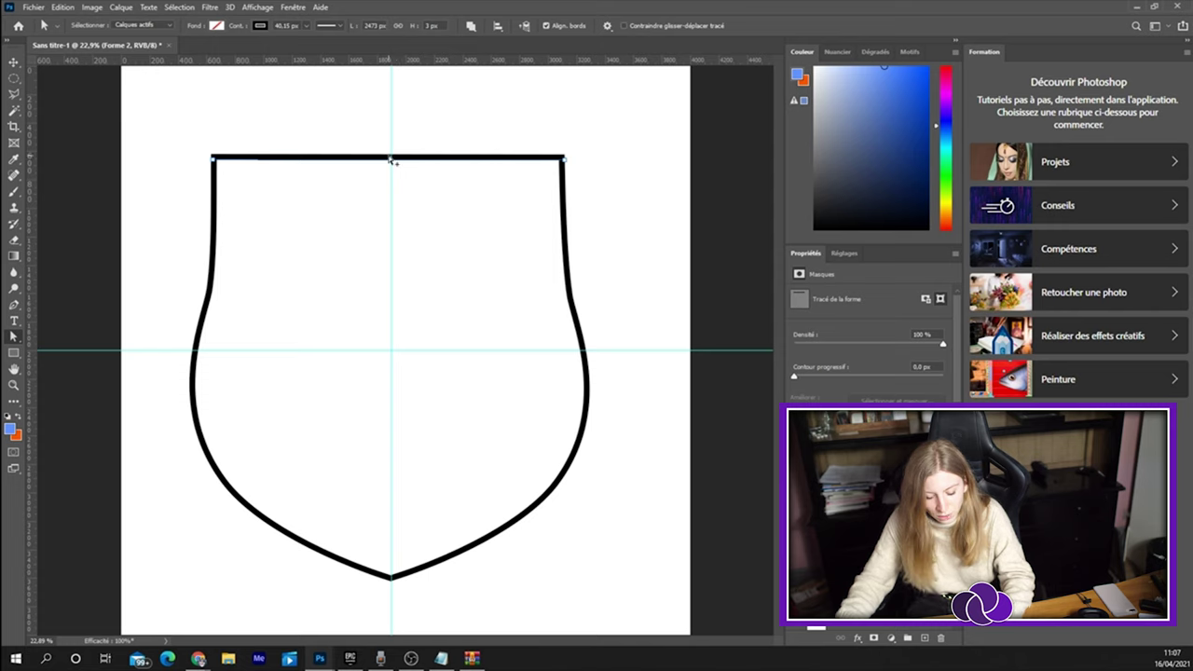
scroll(391, 160, "up", 1)
key("p")
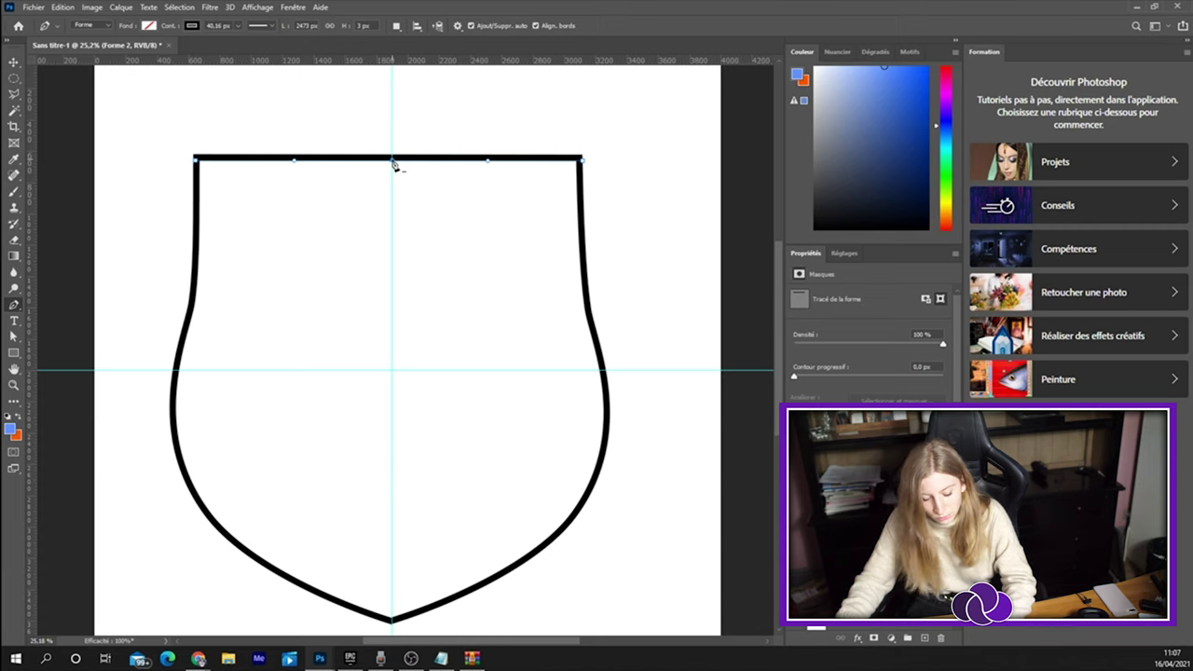
key("a")
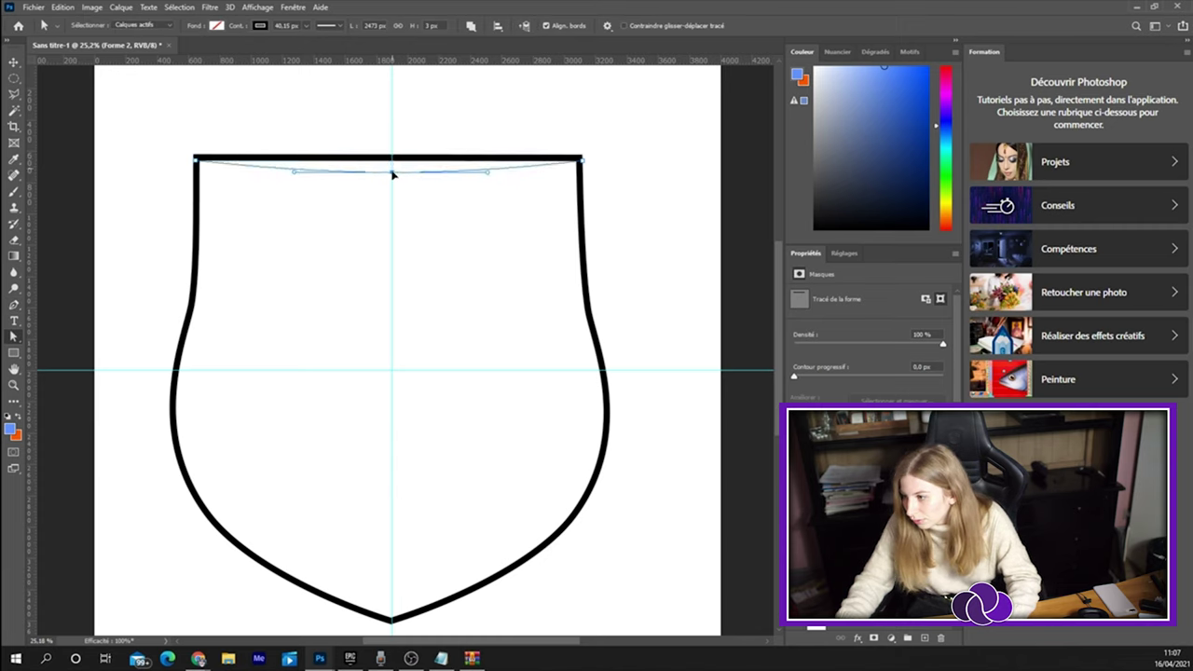
Pull the top edge's centre down and curve both halves into arcs, then deselect the path.
left_click_drag(392, 162, 392, 179)
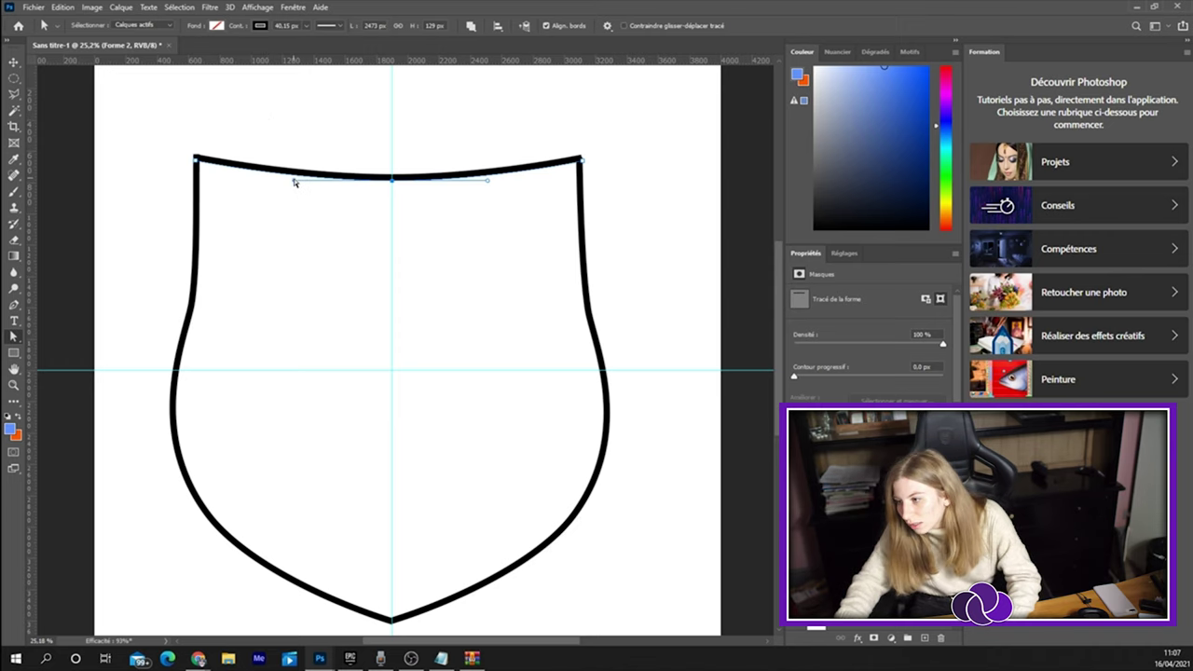
left_click_drag(294, 180, 297, 150)
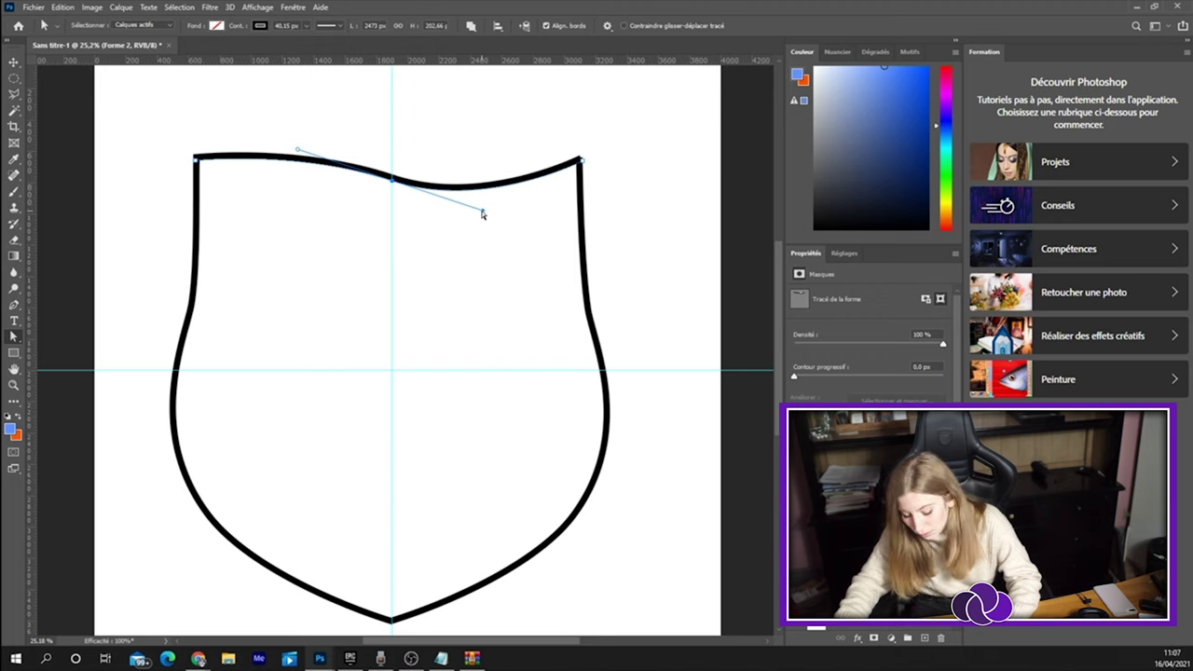
left_click_drag(482, 215, 481, 125)
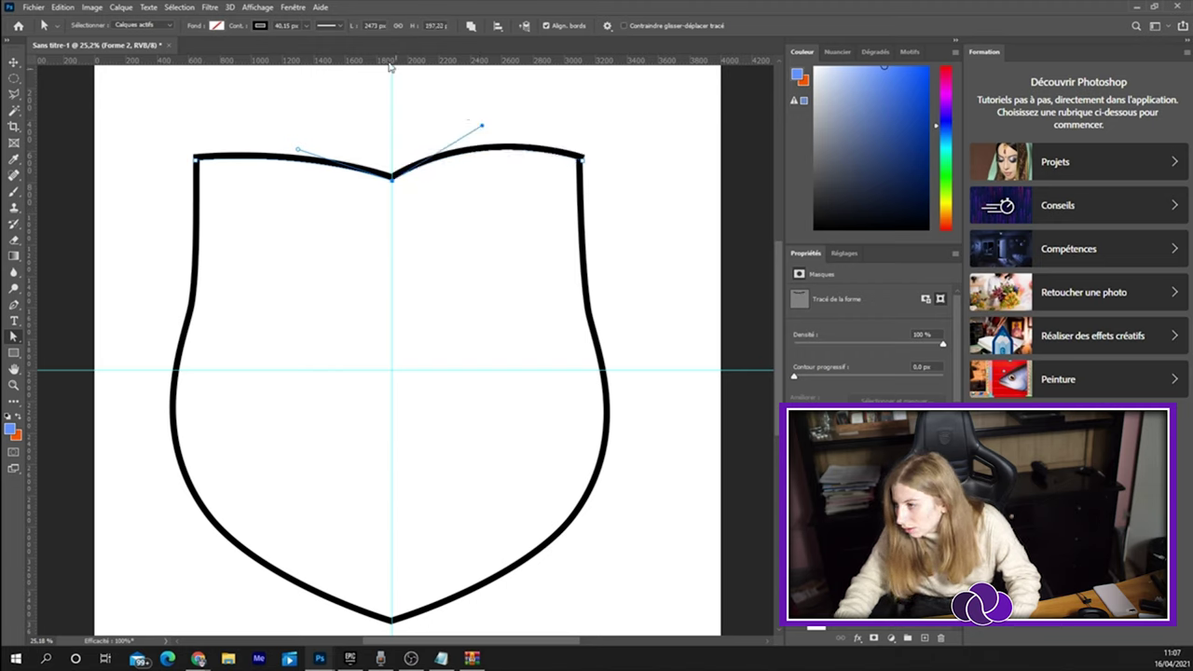
left_click_drag(383, 67, 383, 155)
left_click_drag(483, 129, 487, 138)
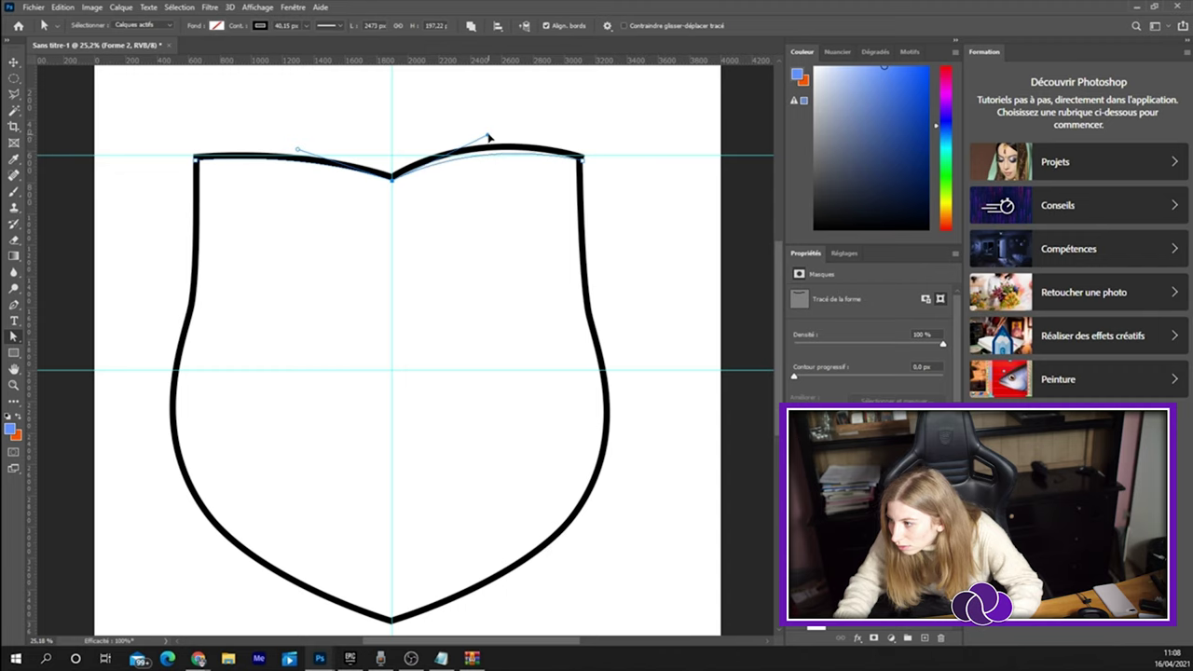
left_click_drag(489, 138, 489, 138)
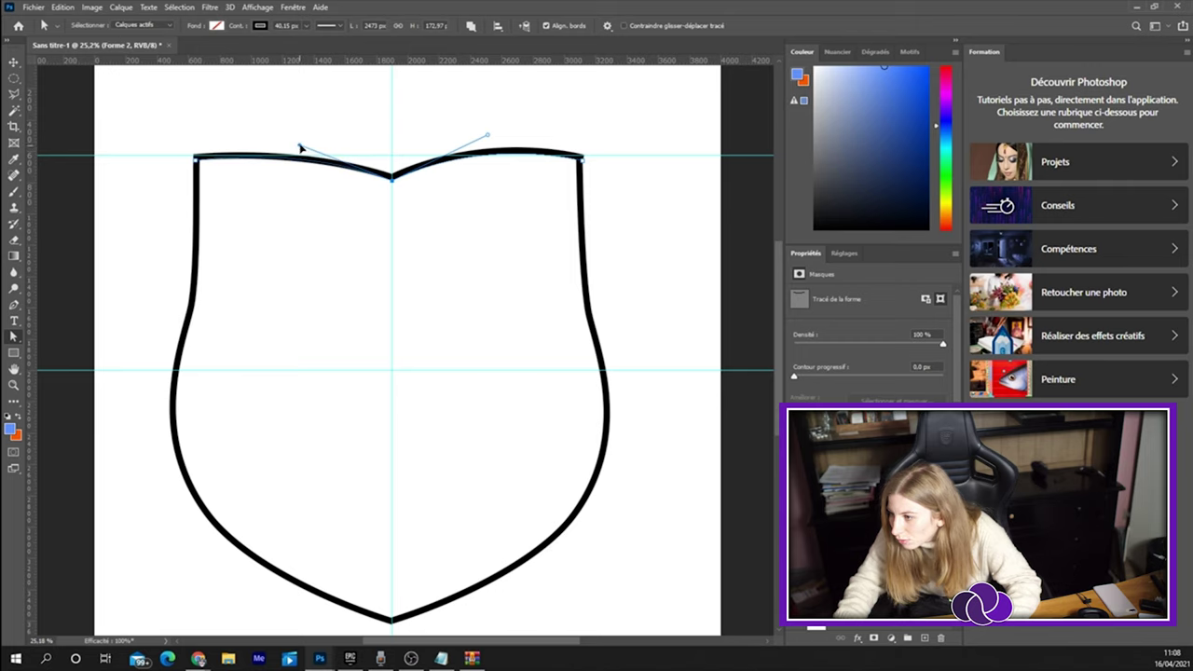
left_click_drag(299, 151, 301, 144)
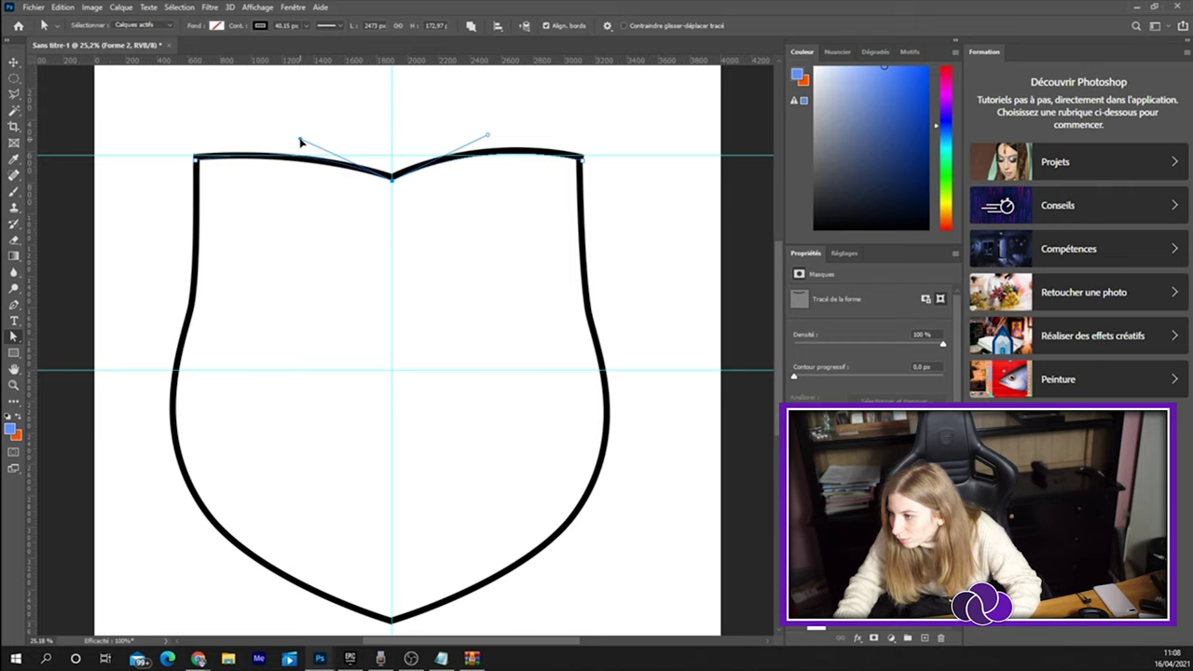
scroll(640, 363, "down", 1)
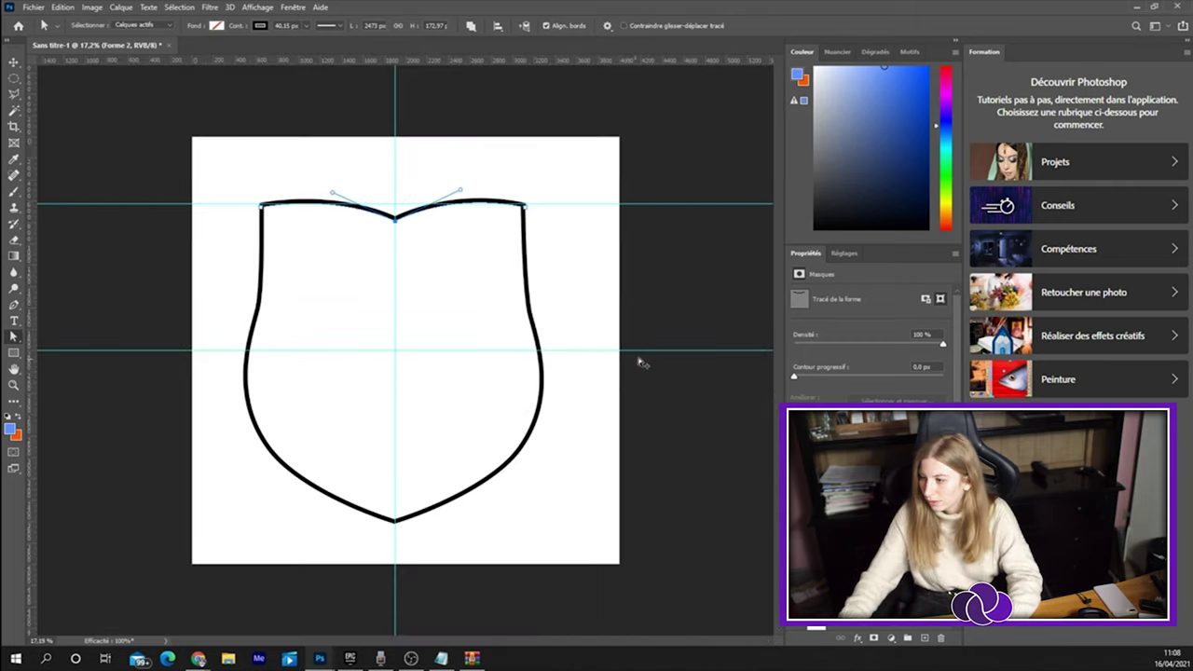
left_click(686, 281)
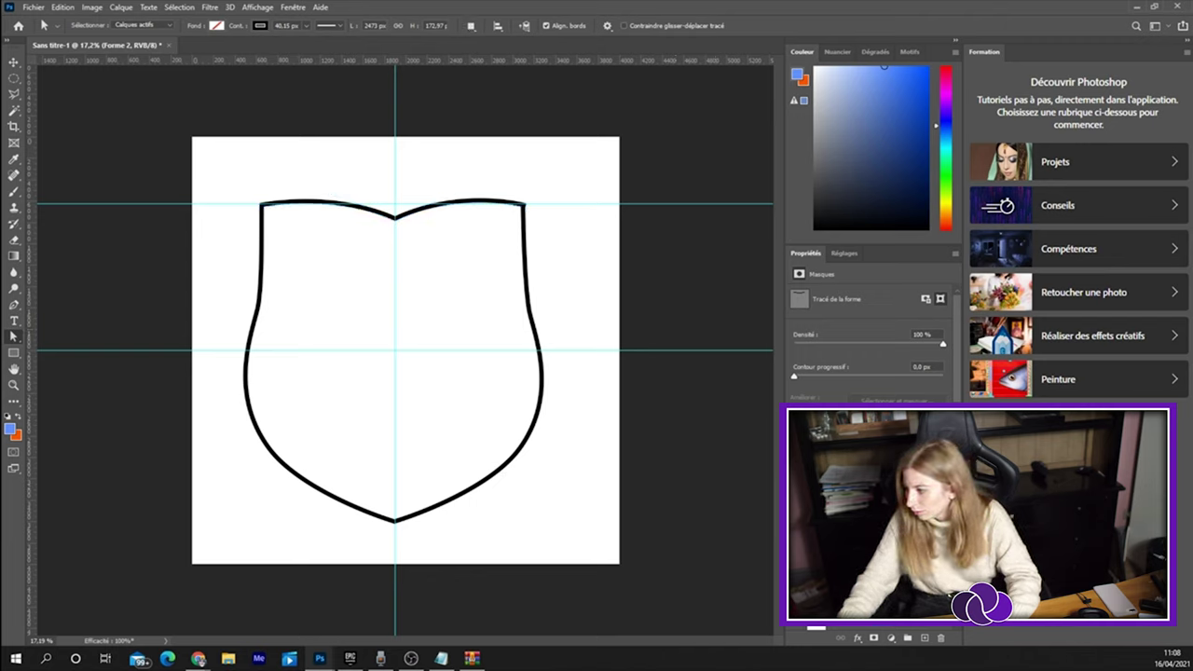
Rasterize the shield shape layers and merge them into one.
right_click(885, 522)
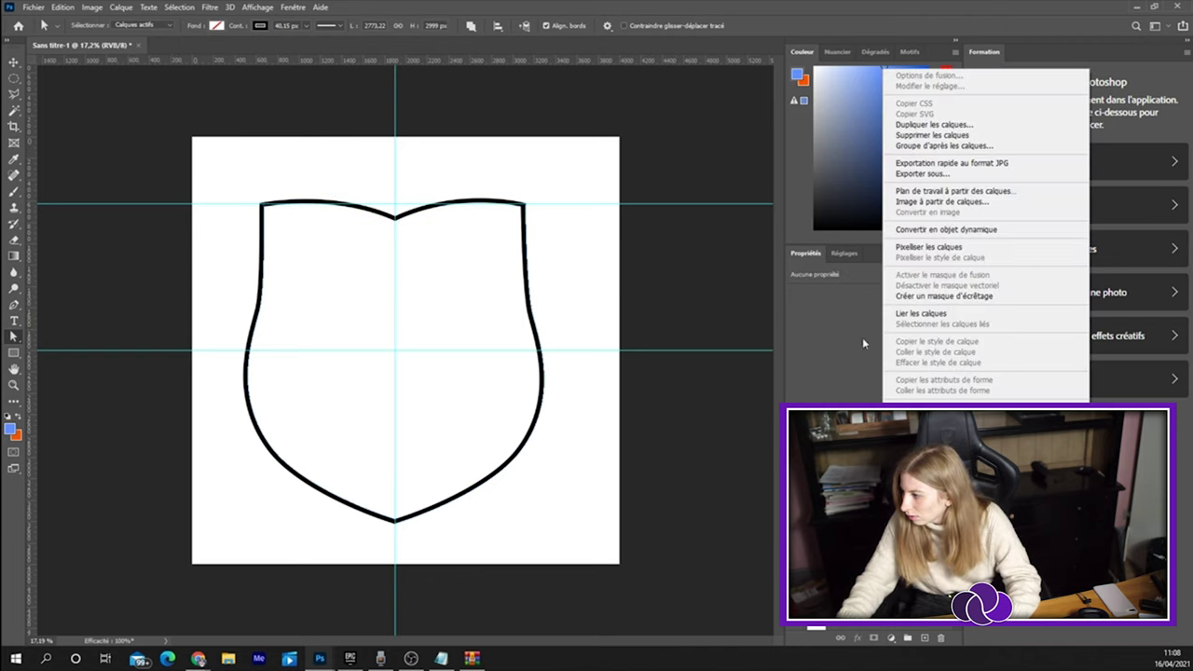
left_click(929, 247)
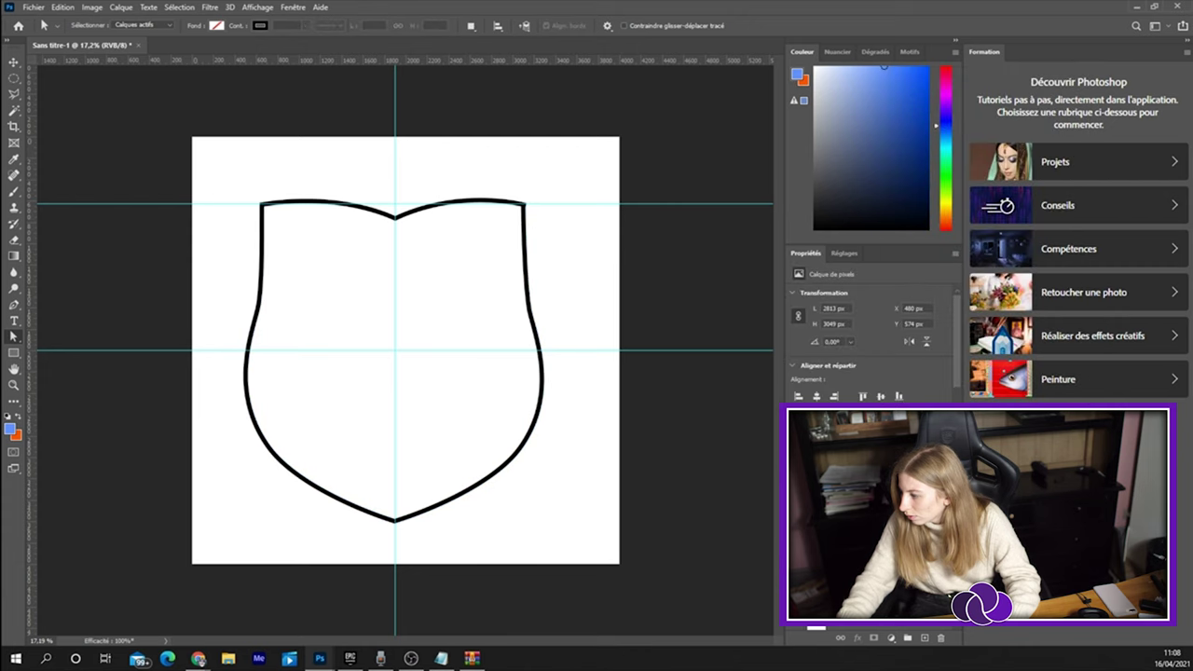
right_click(849, 606)
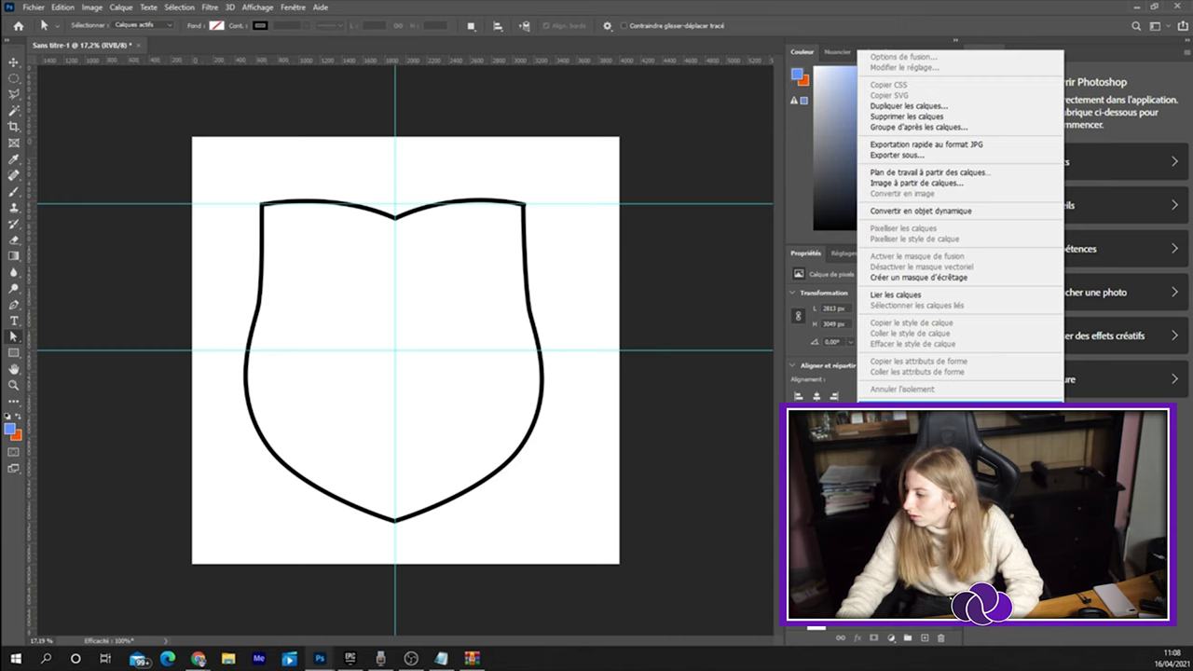
left_click(913, 408)
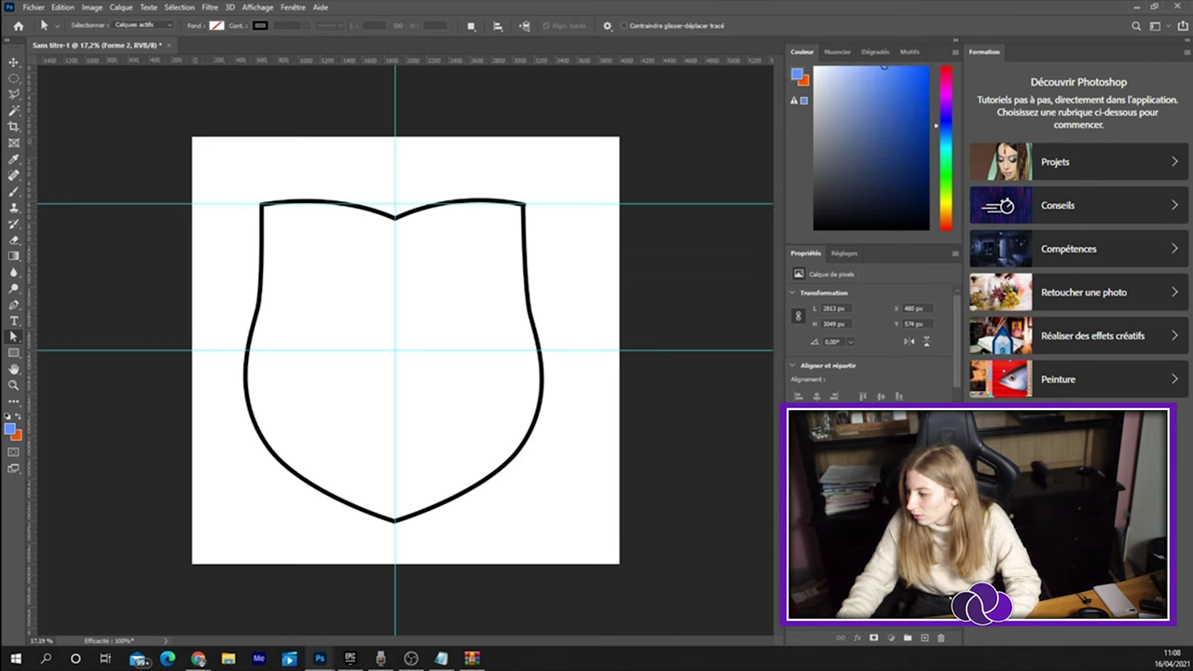
Duplicate the shield, scale the copy to 90.49%, and group both layers as Groupe 1.
left_click(926, 638)
left_click_drag(923, 640, 923, 640)
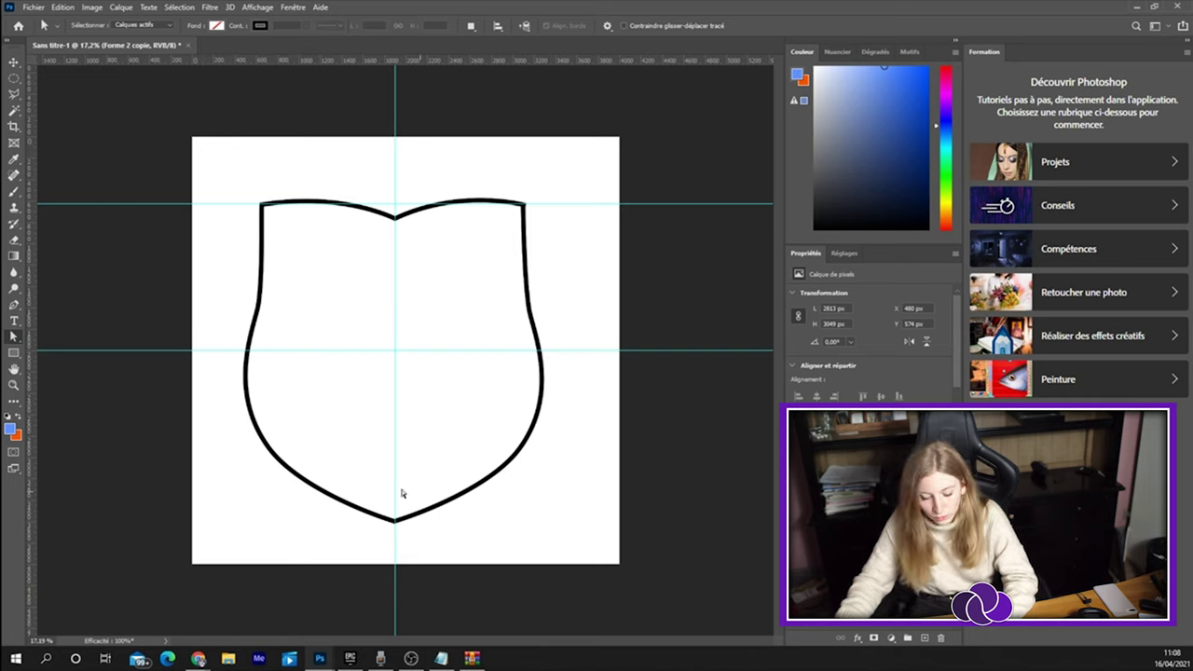
key("ctrl+t")
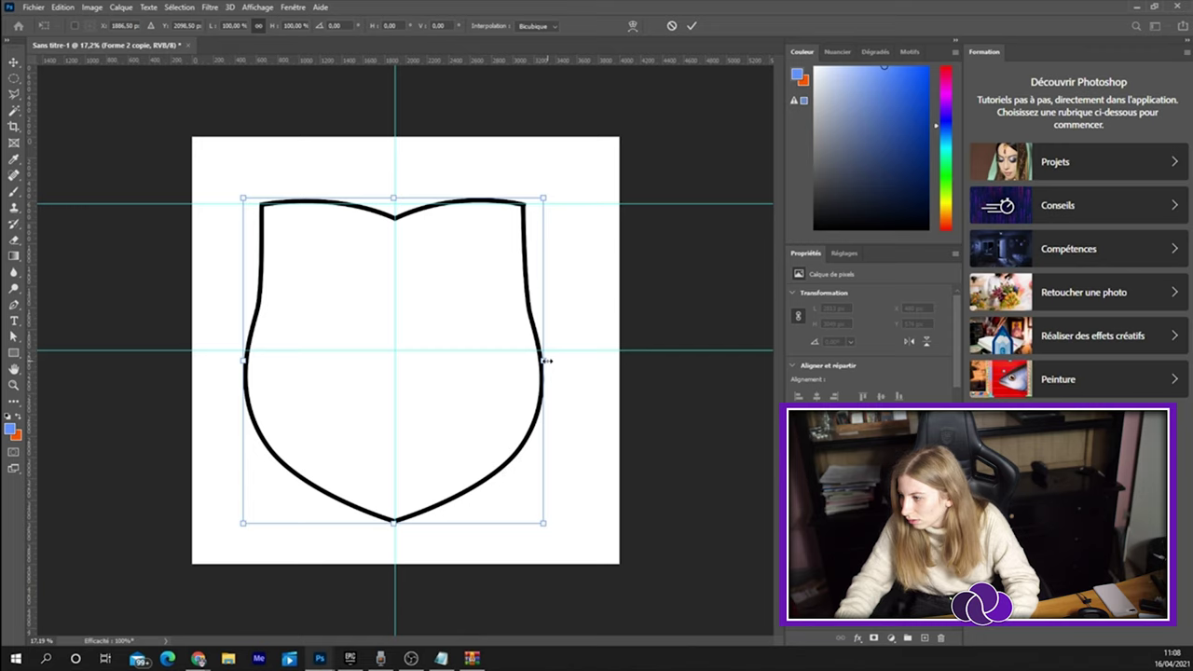
left_click_drag(545, 360, 465, 378)
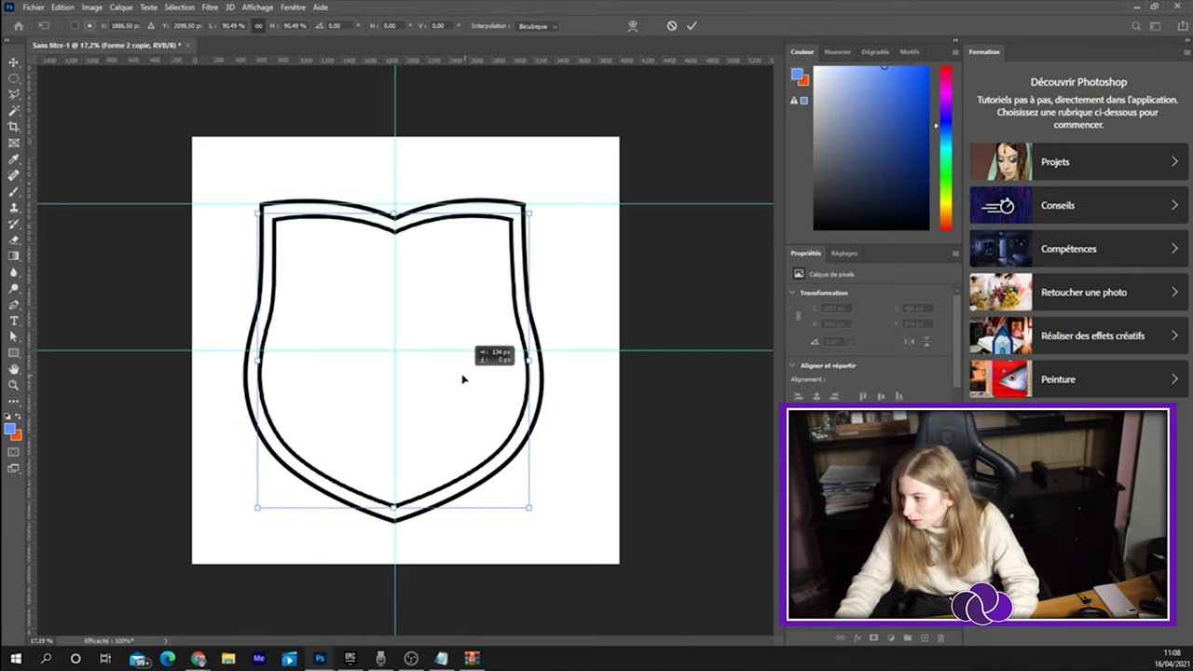
key("Return")
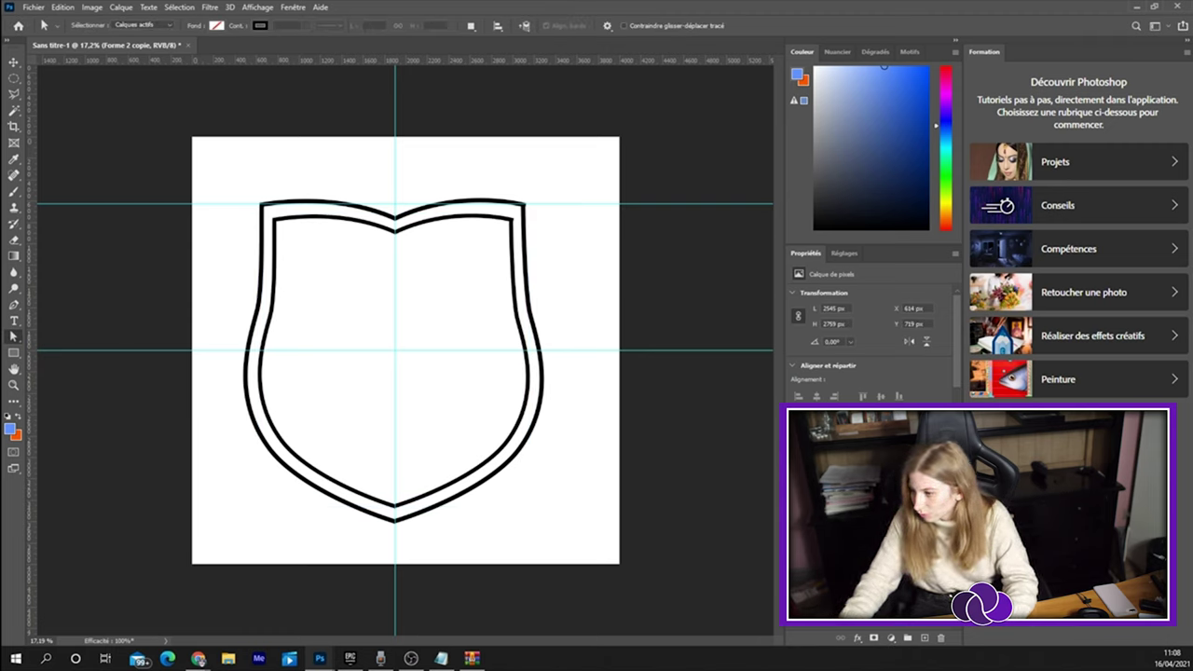
key("ctrl+alt+a")
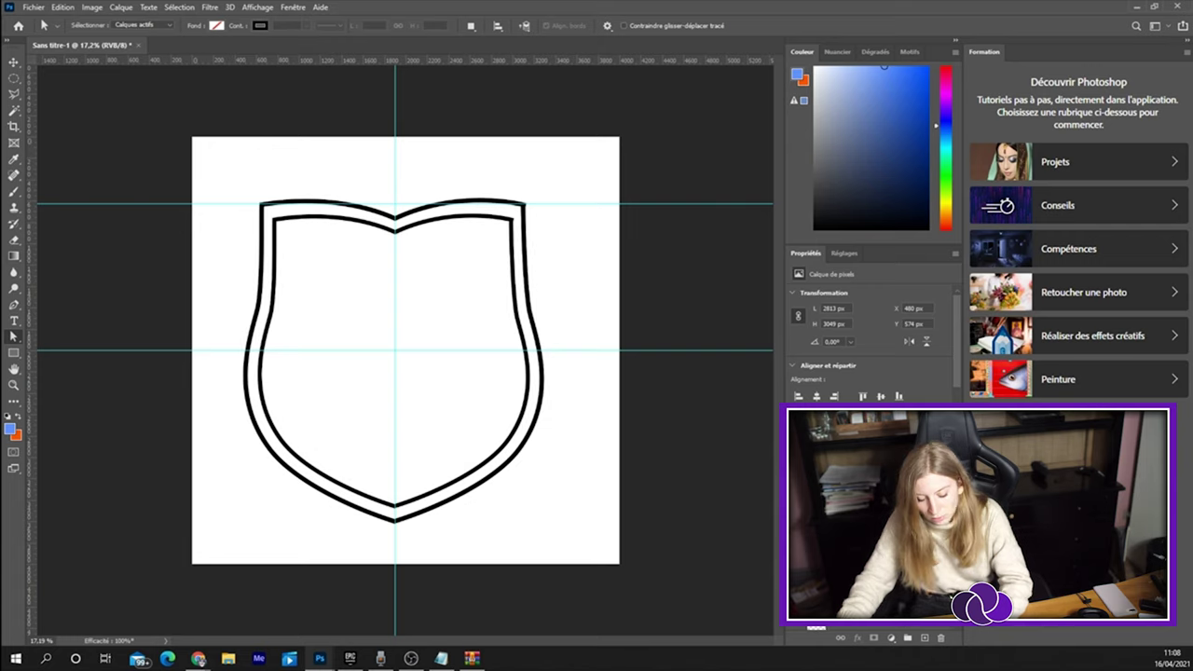
key("ctrl+g")
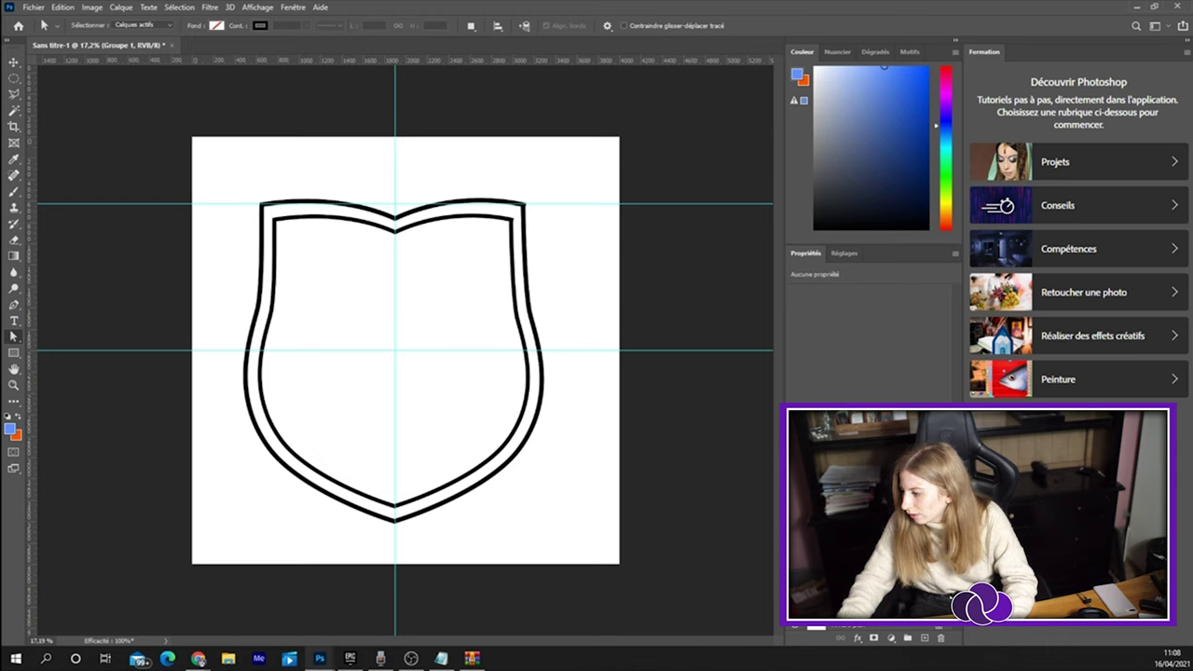
Merge the outline group, Magic Wand-select the black strokes, and delete them.
right_click(873, 605)
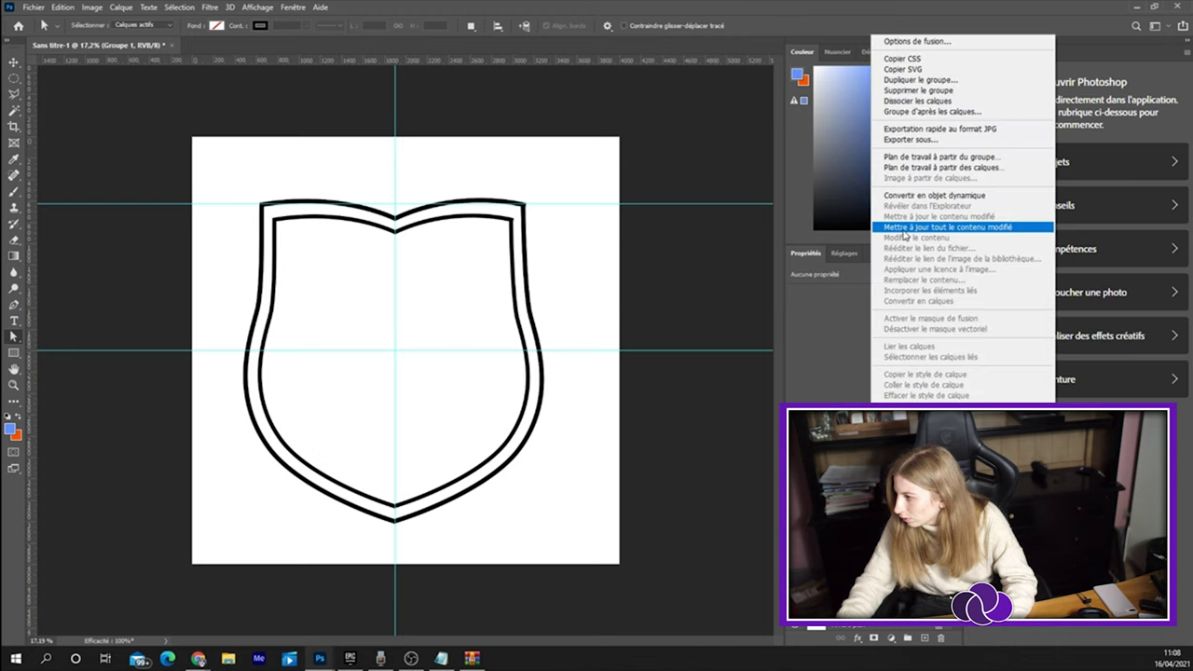
left_click(876, 606)
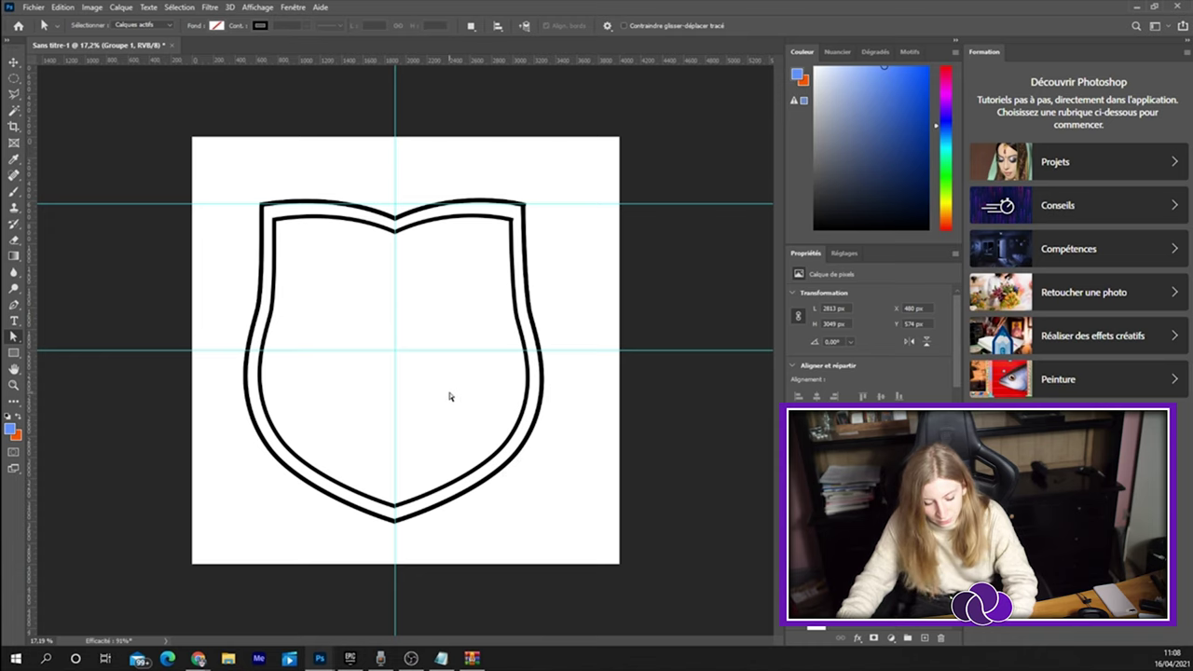
key("w")
left_click(534, 381)
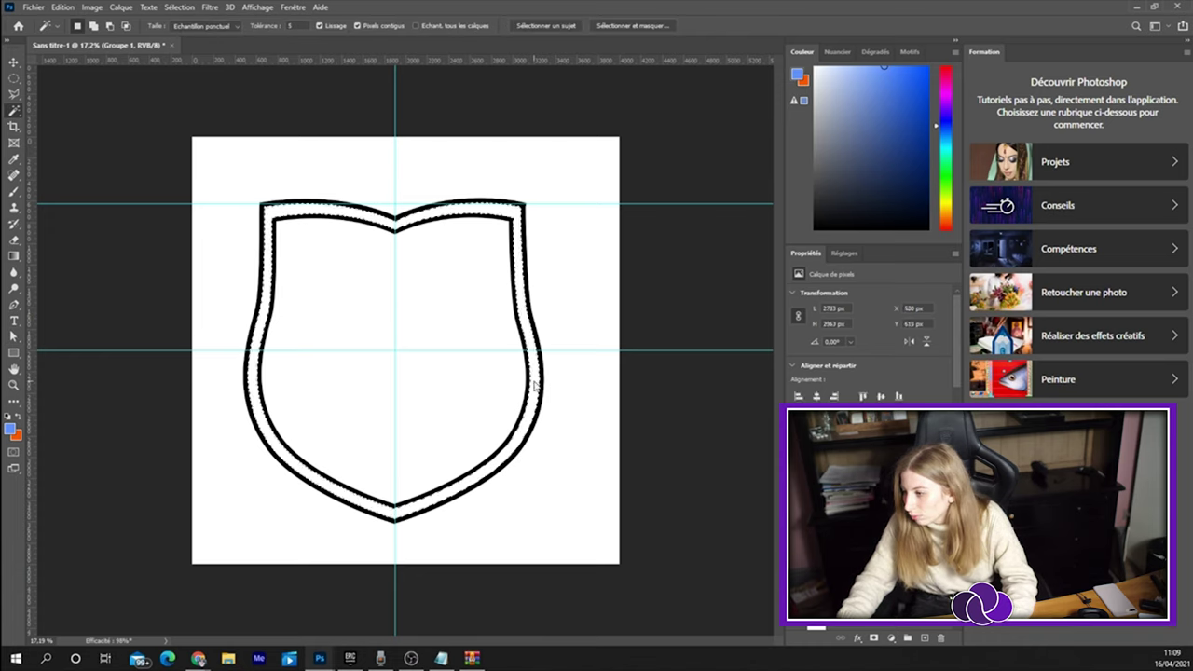
key("Delete")
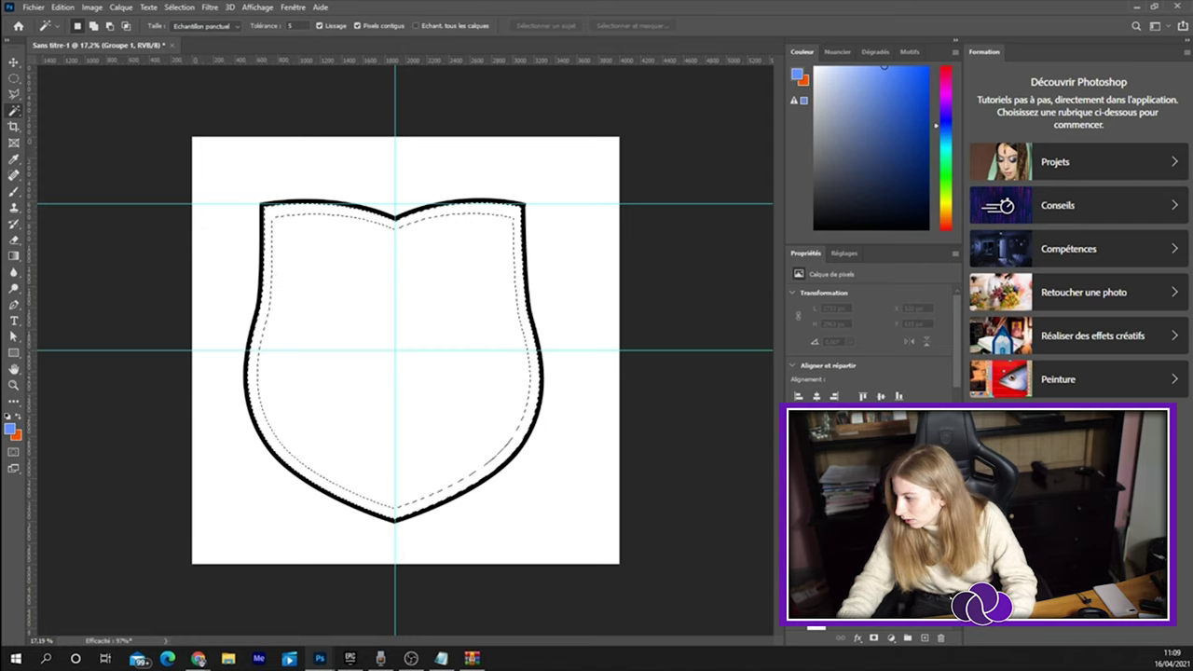
key("Delete")
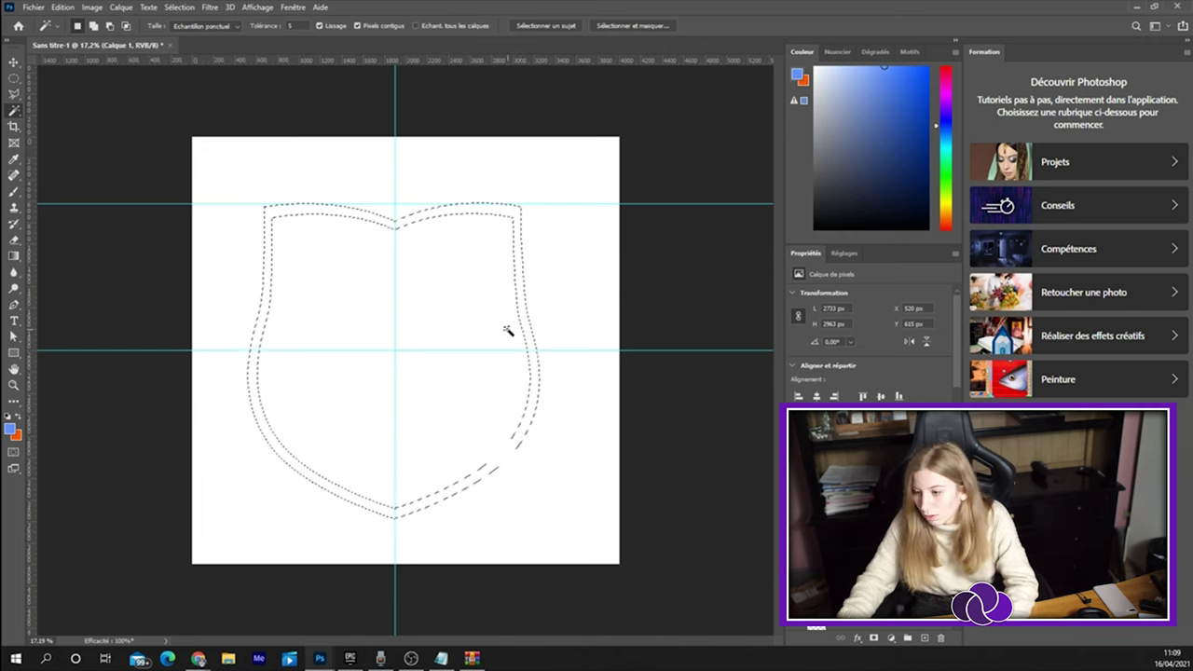
Fill the band between the two shield outlines with blue using the Paint Bucket, then deselect.
key("g")
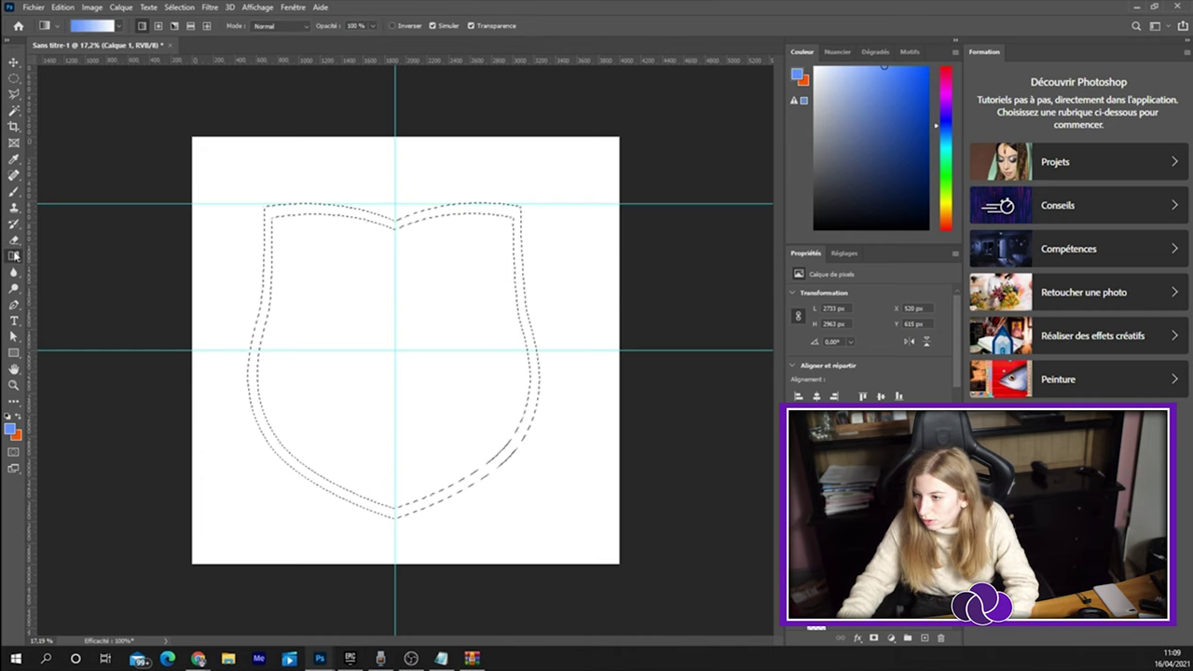
left_click(15, 242)
right_click(11, 258)
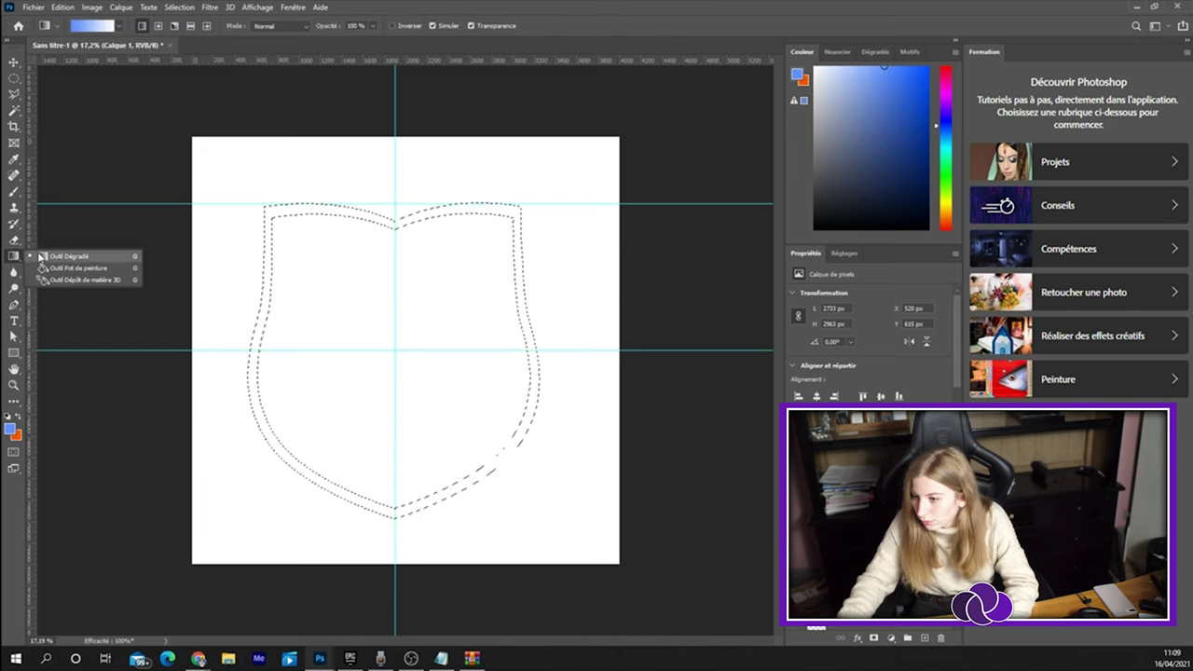
left_click(74, 269)
left_click(267, 287)
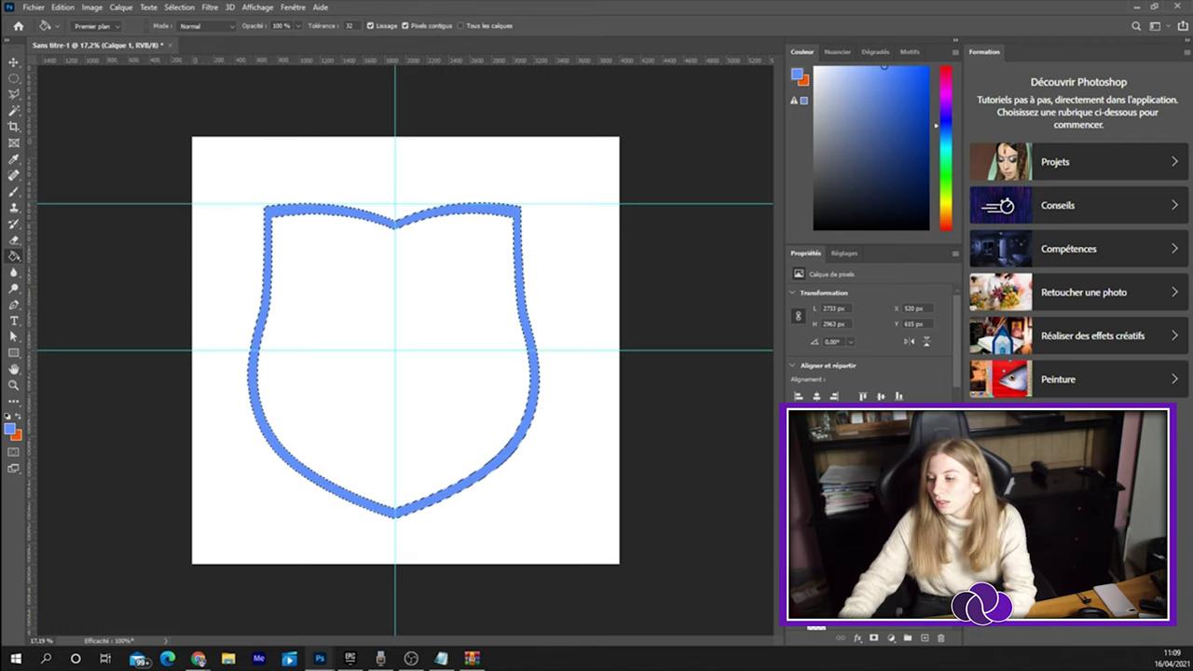
key("m")
key("ctrl+d")
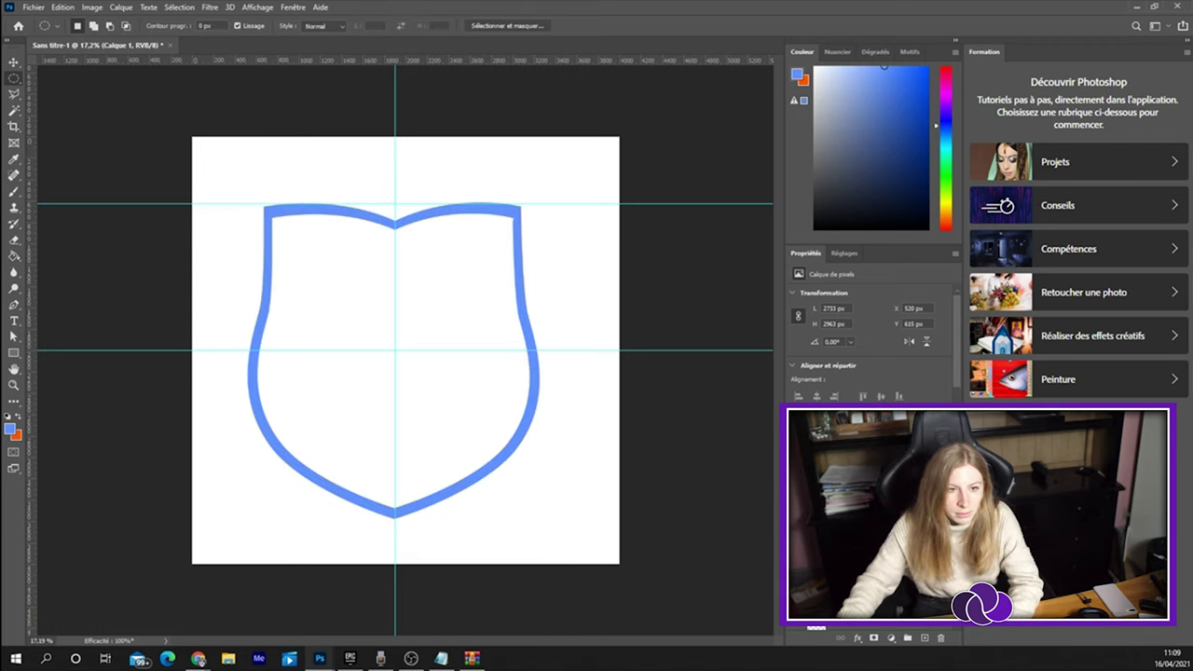
key("alt+Tab")
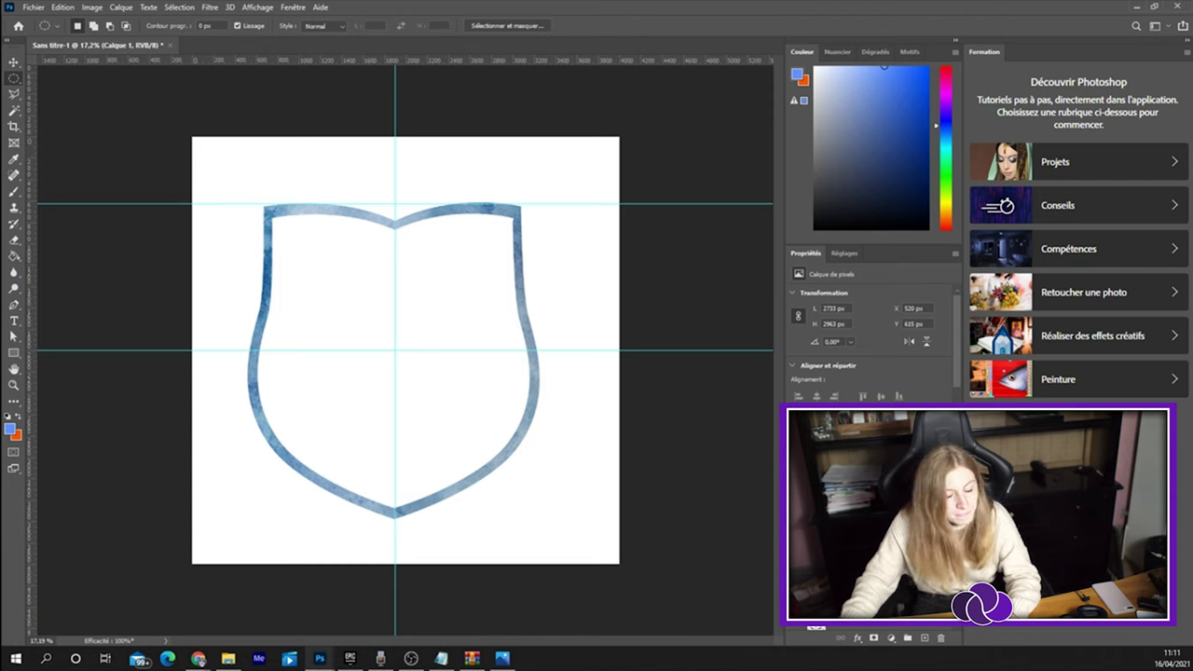
Select the watercolor texture layer clipped above the blue shield band.
left_click(891, 504)
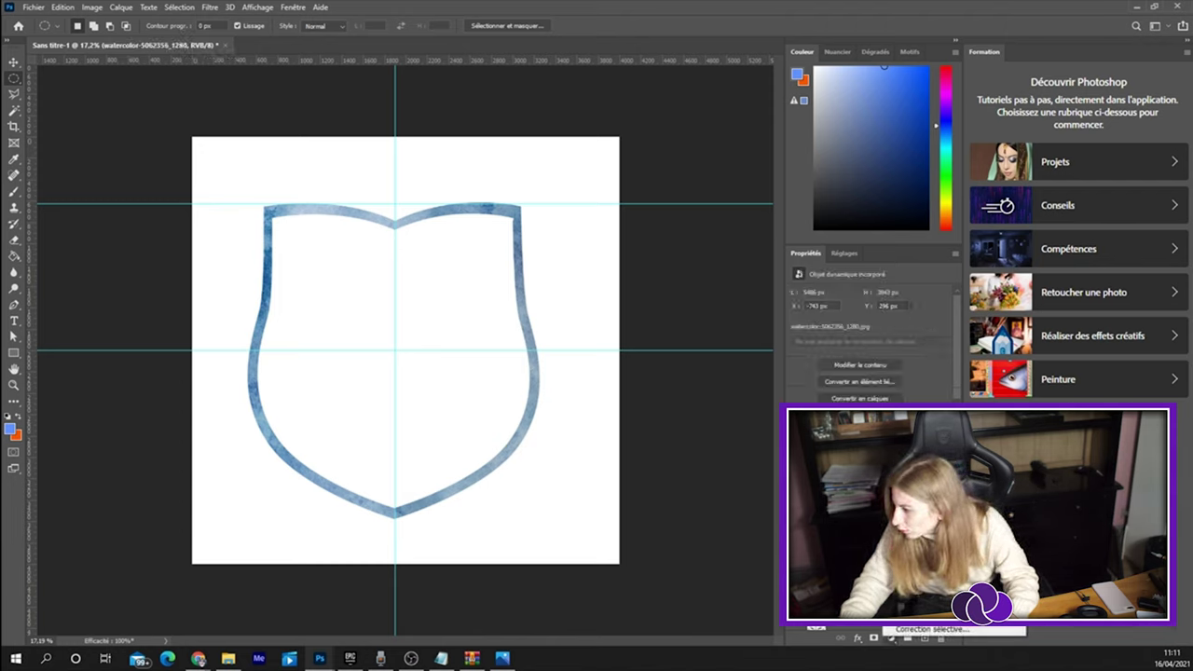
Add a Hue/Saturation adjustment clipped to the watercolor shield texture, adjusting its lightness.
left_click(889, 486)
left_click_drag(867, 390, 839, 390)
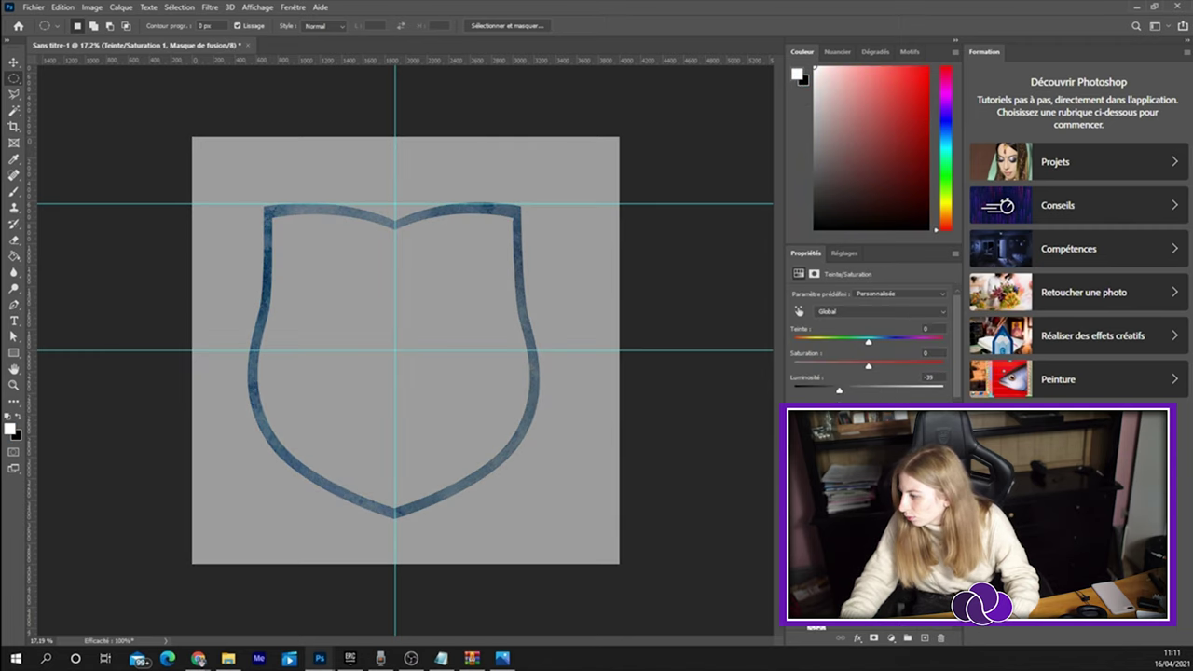
key("ctrl+alt+g")
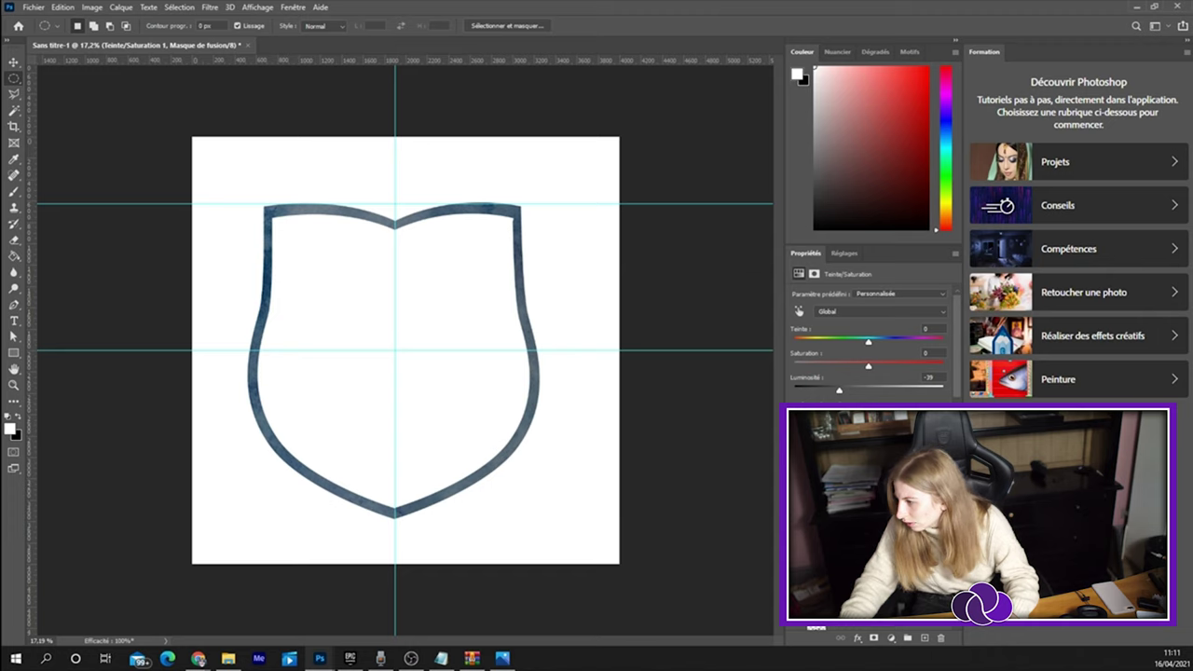
left_click_drag(841, 395, 856, 395)
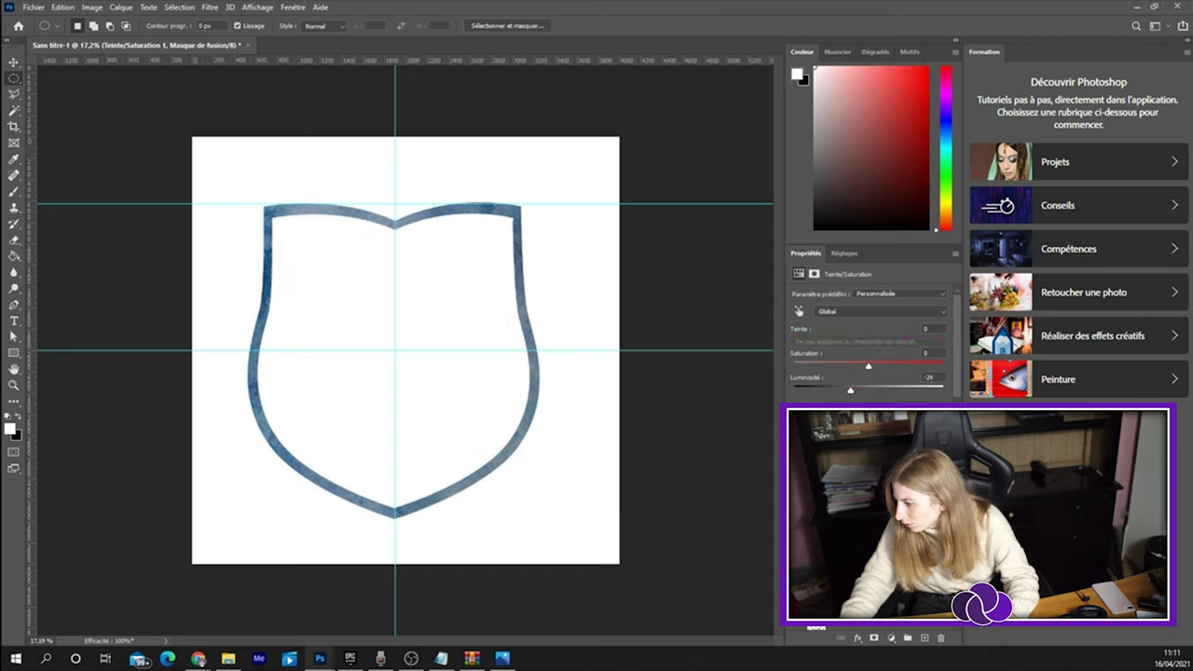
left_click(895, 522)
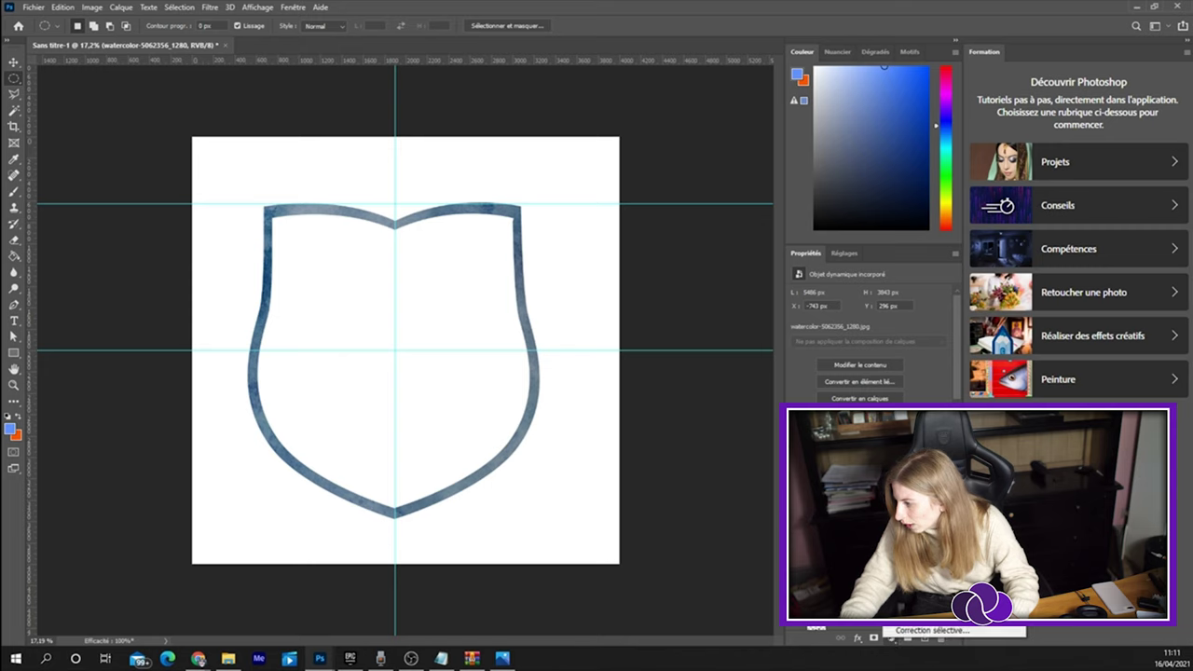
Add a Brightness/Contrast adjustment with raised contrast and set Hue/Saturation saturation to -57.
left_click(932, 438)
mouse_move(867, 357)
left_mouse_down()
mouse_move(904, 359)
mouse_move(869, 332)
left_mouse_up()
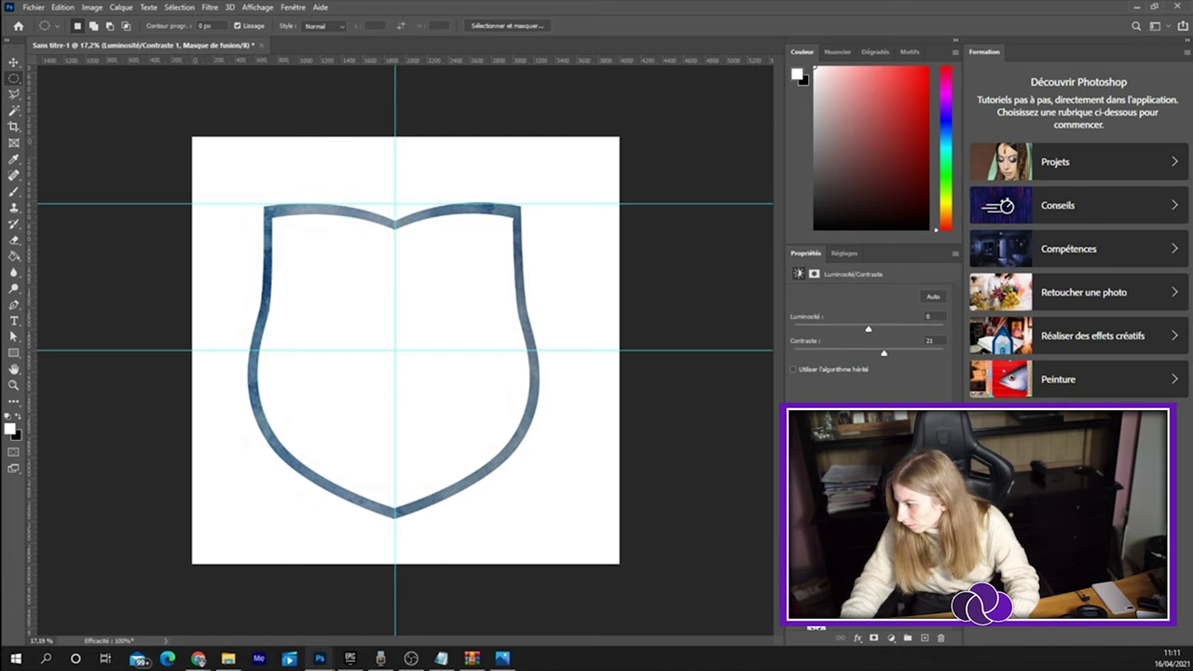
key("alt+bracketleft")
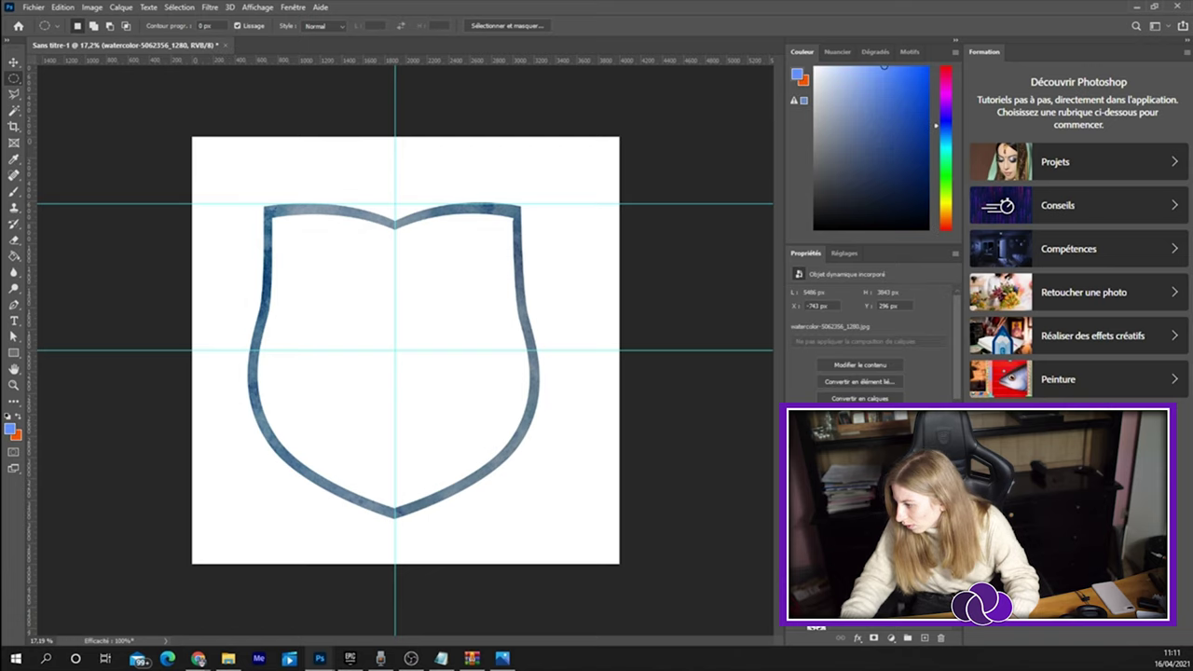
key("alt+bracketright")
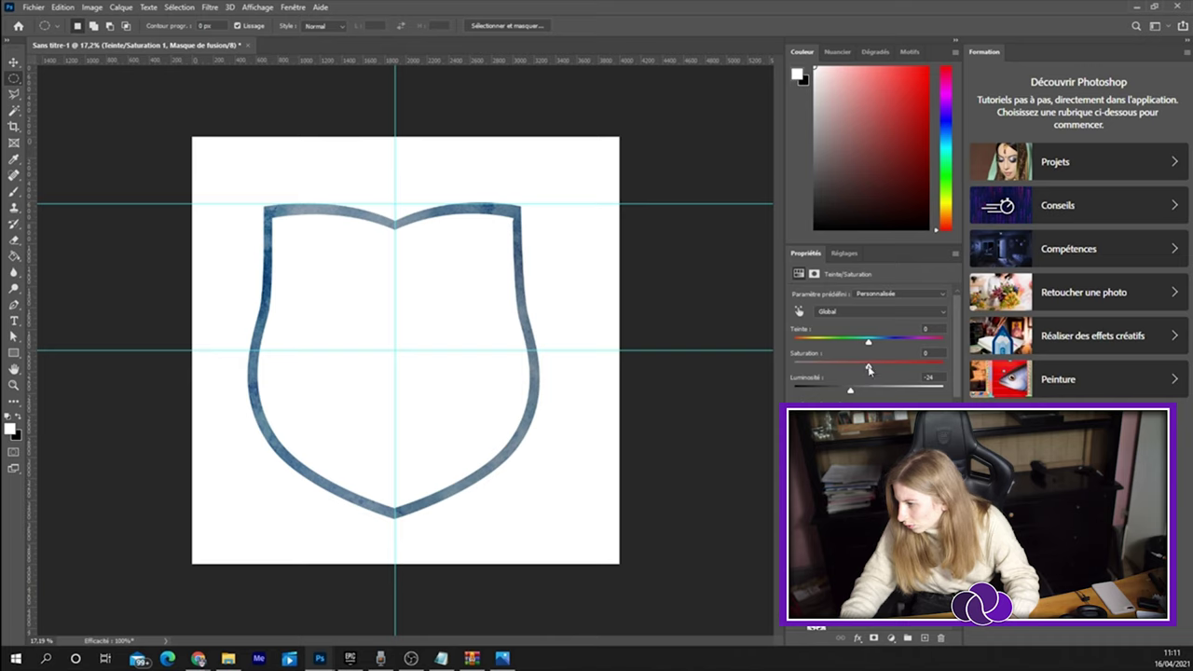
mouse_move(807, 382)
left_mouse_down()
mouse_move(839, 400)
mouse_move(856, 393)
left_mouse_up()
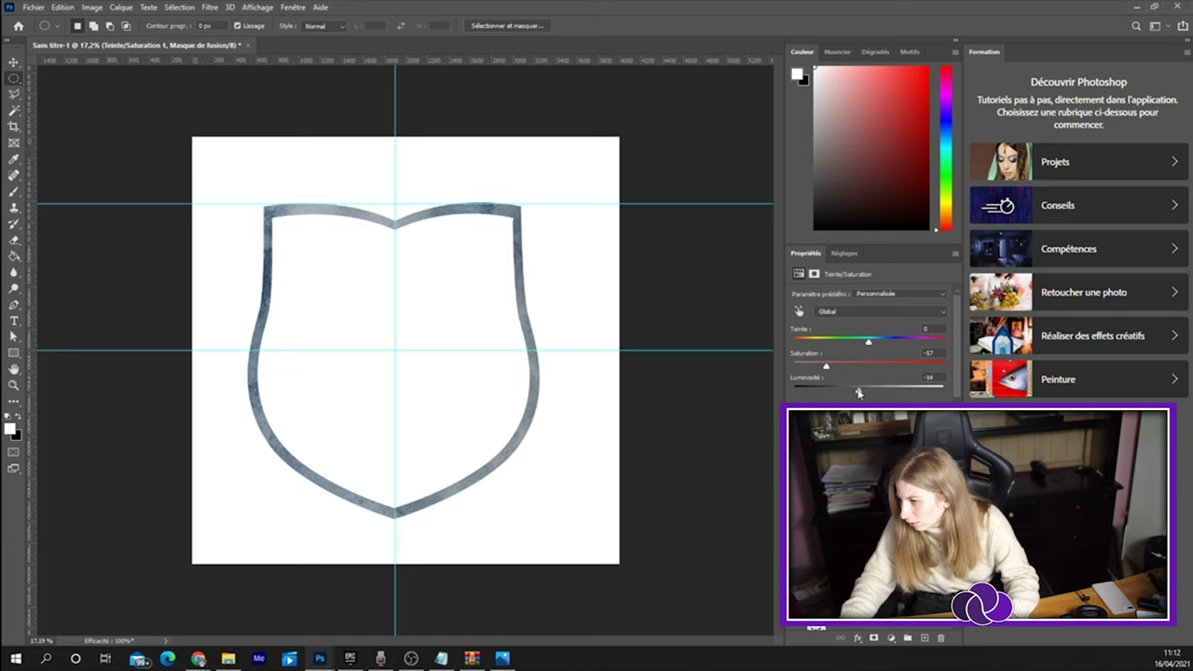
left_click(862, 415)
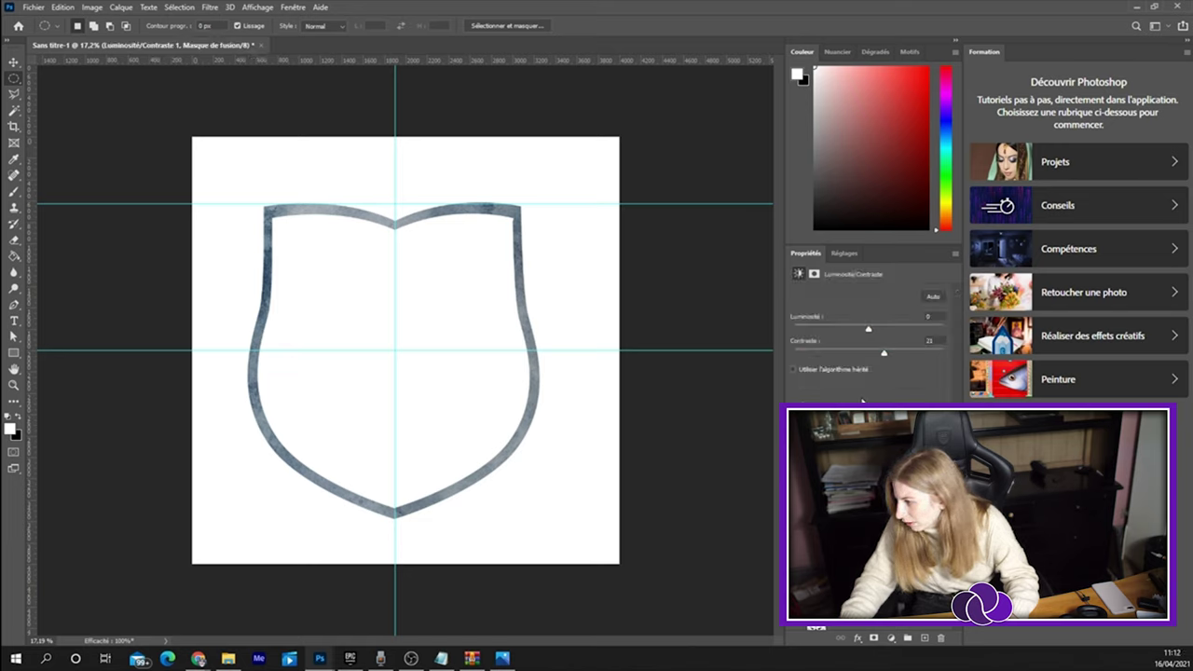
mouse_move(883, 353)
left_mouse_down()
mouse_move(915, 355)
mouse_move(850, 331)
left_mouse_up()
Hide the guides and merge the first adjustment layer into the shield outline layer.
key("ctrl+h")
scroll(569, 408, "up", 2)
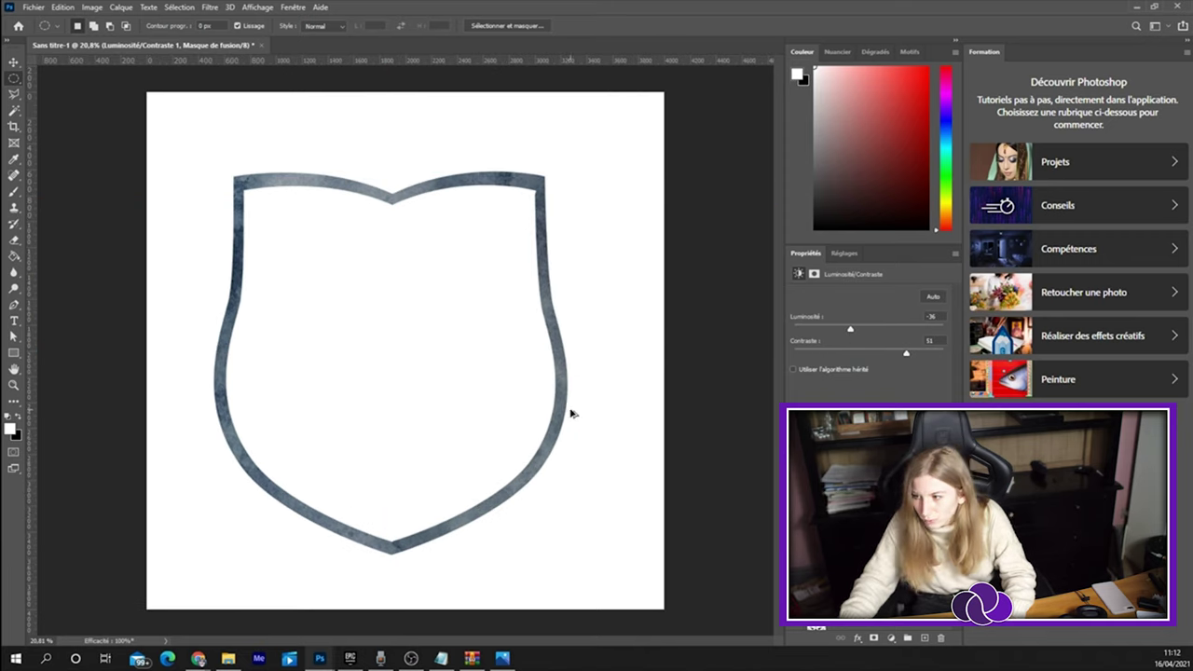
scroll(569, 414, "down", 1)
scroll(565, 412, "up", 2)
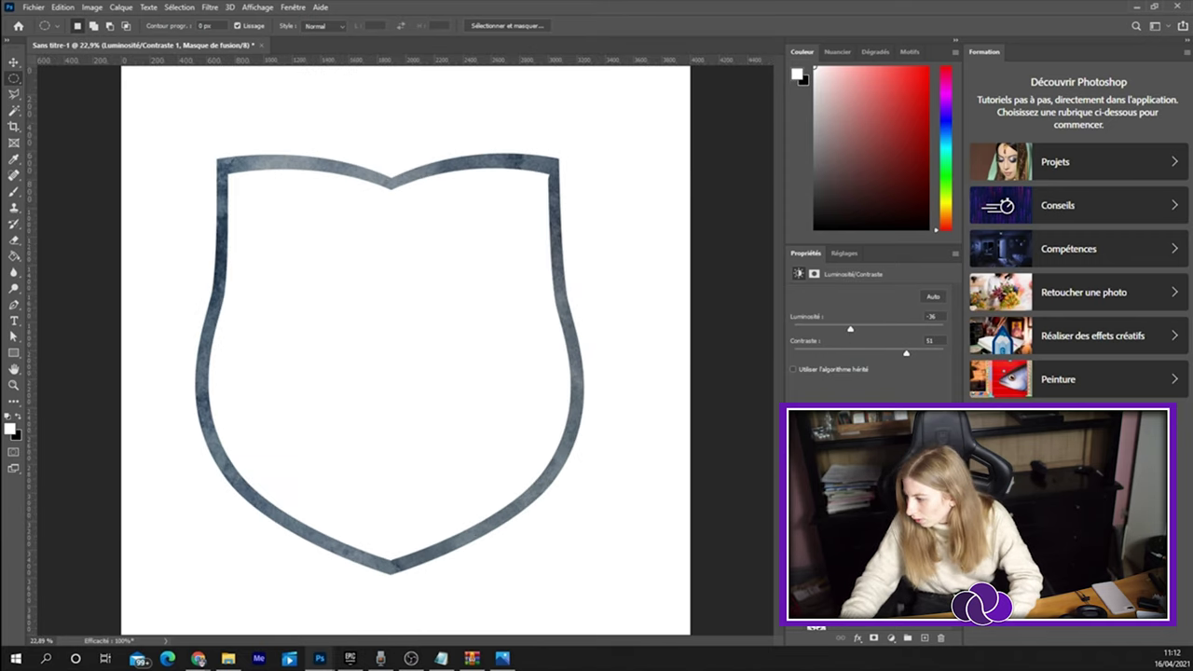
left_click(895, 522)
left_click(895, 578, "shift")
right_click(901, 559)
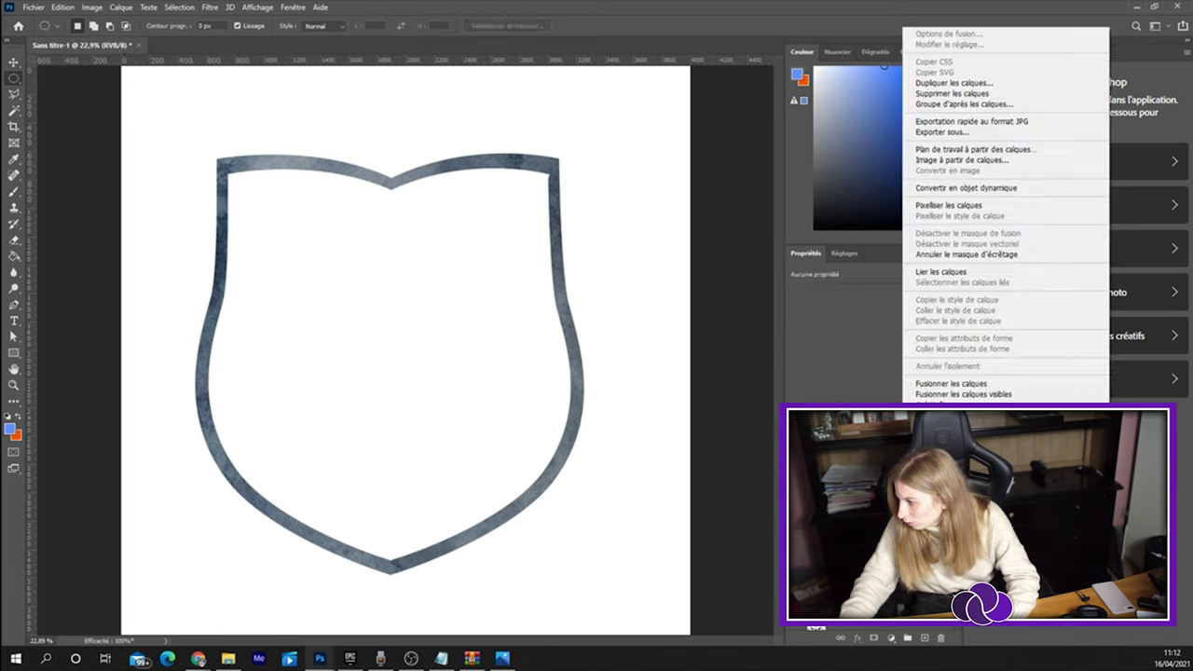
left_click(949, 384)
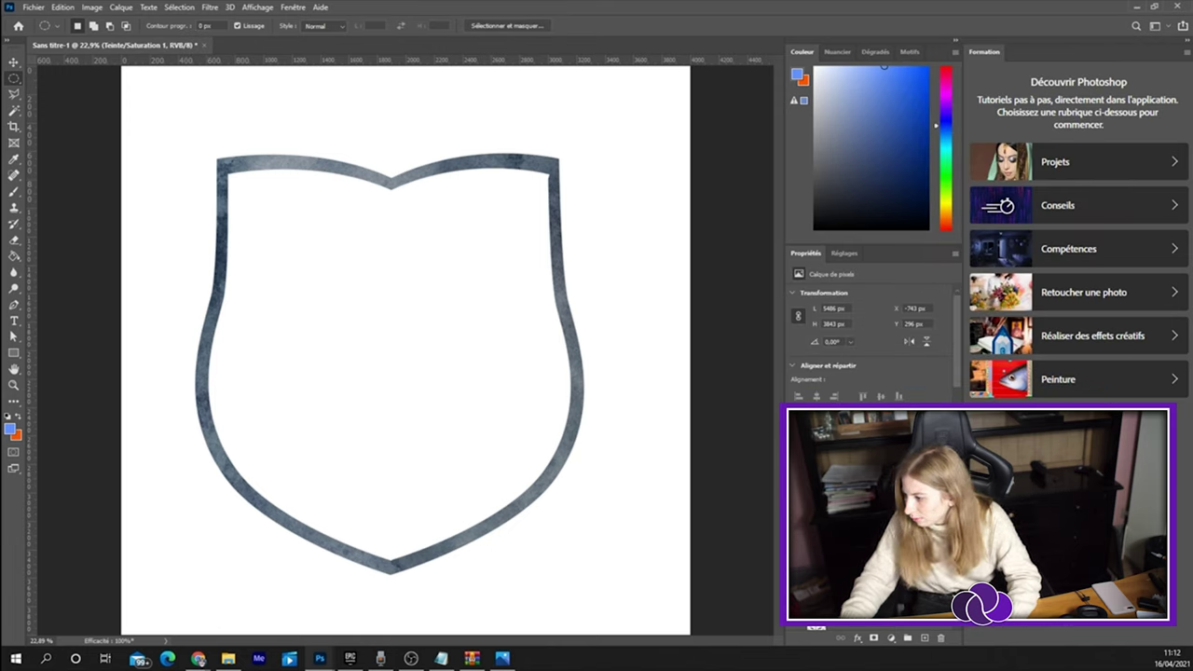
Merge the remaining adjustment into the outline layer and make the base layer active.
left_click(895, 578, "shift")
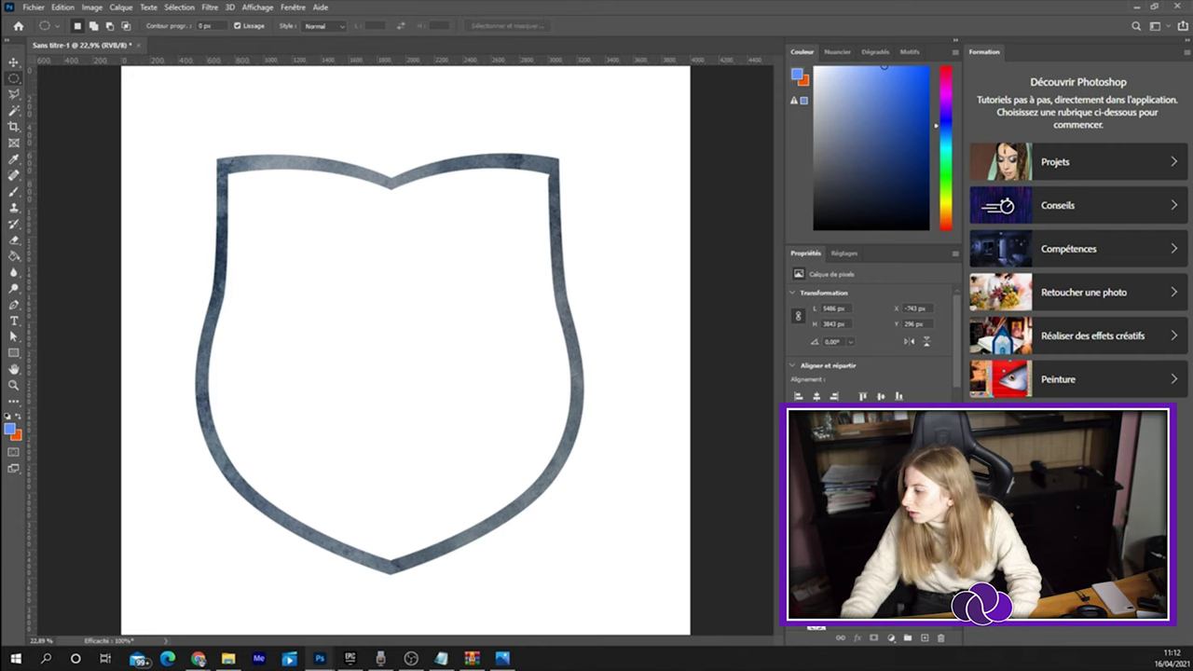
right_click(895, 560)
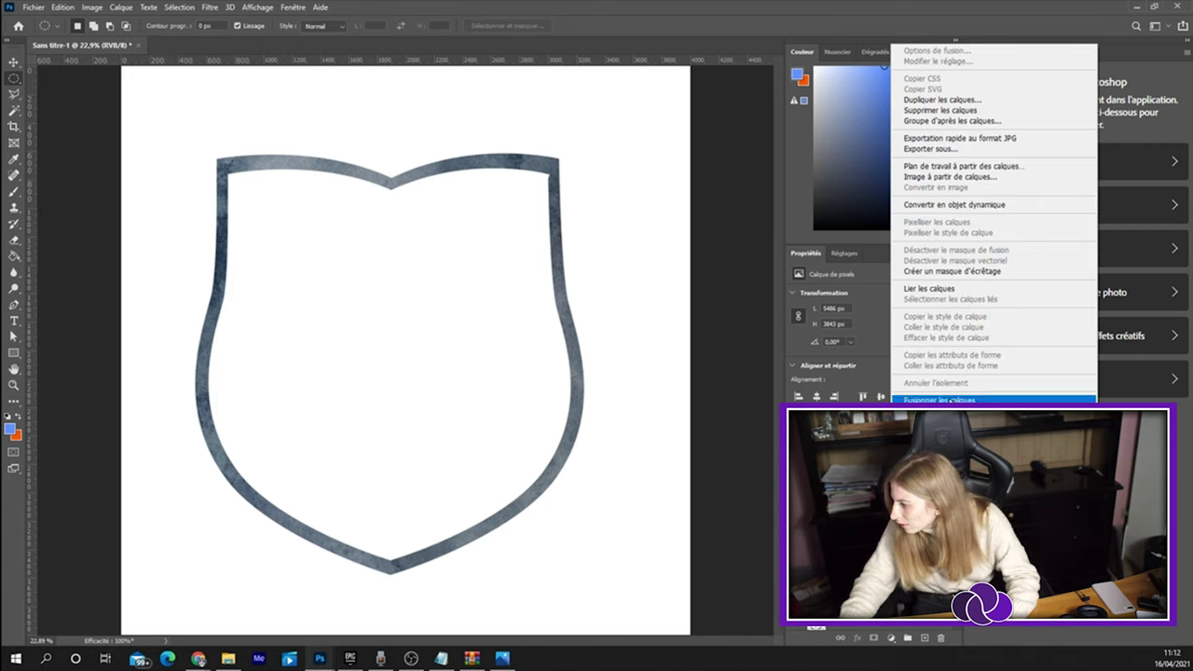
left_click(942, 400)
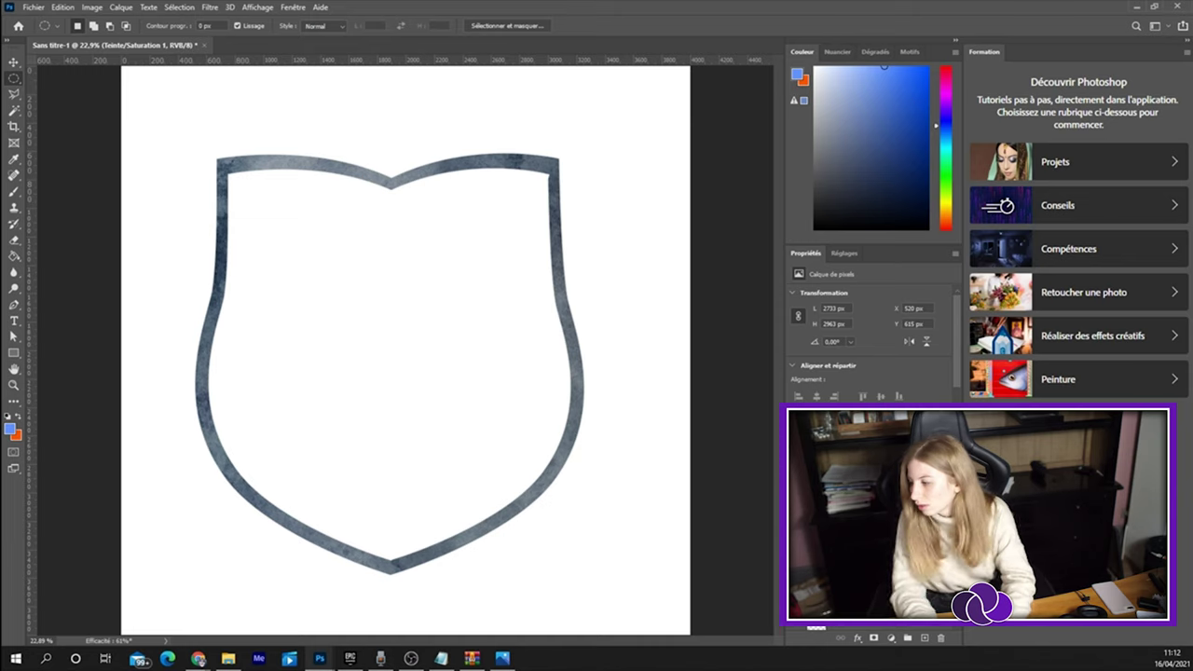
left_click(858, 484)
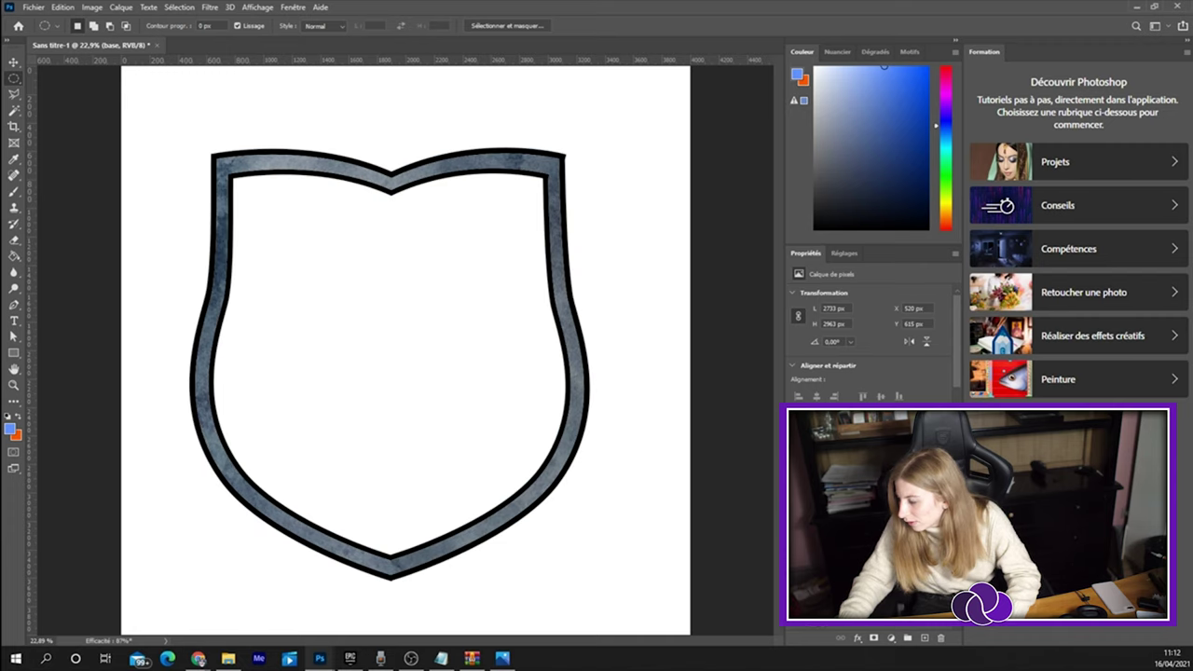
Undo the thick black shield stroke and switch between the Forme 2 copie and base layers.
key("ctrl+z")
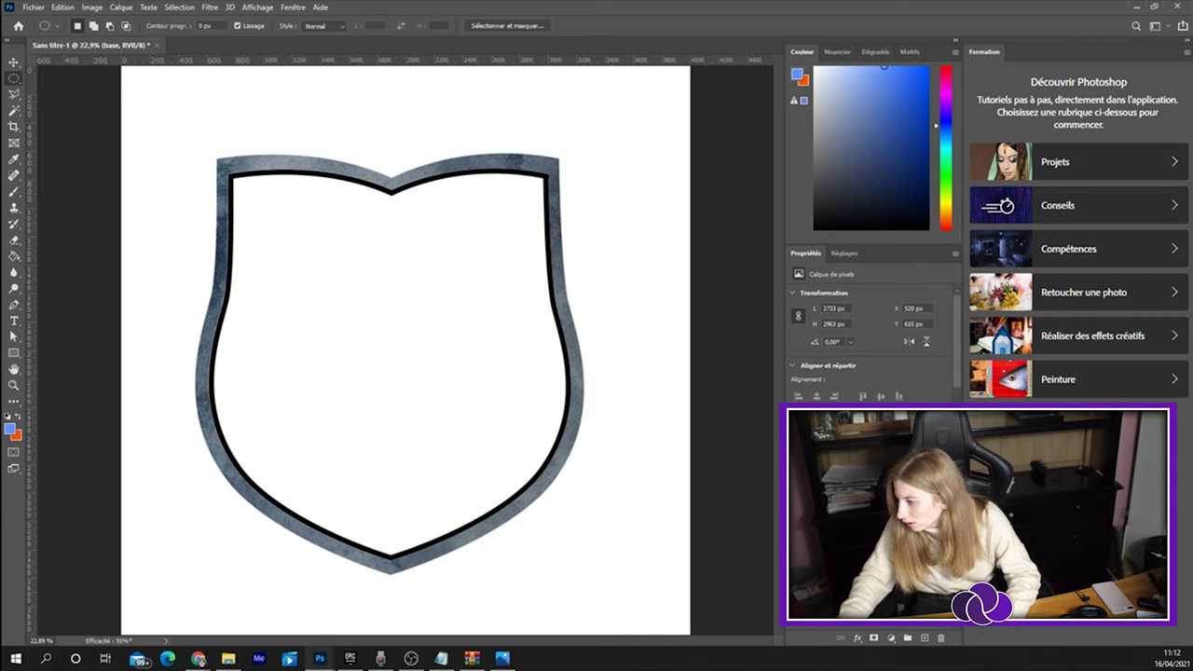
key("alt+bracketright")
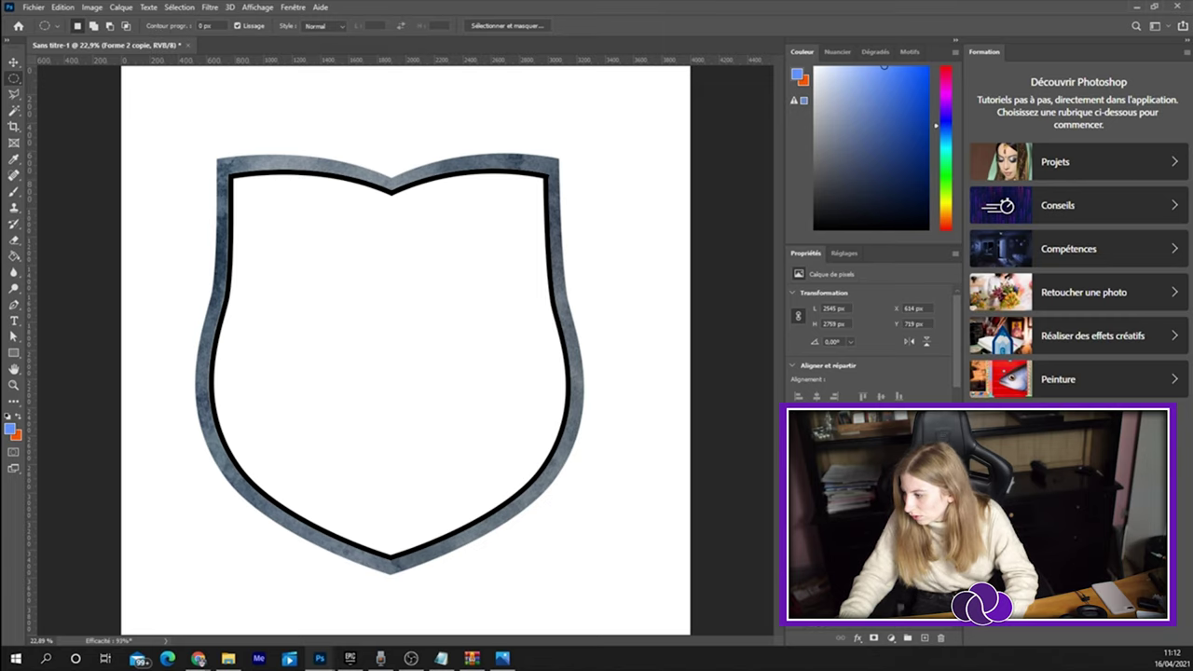
key("alt+bracketleft")
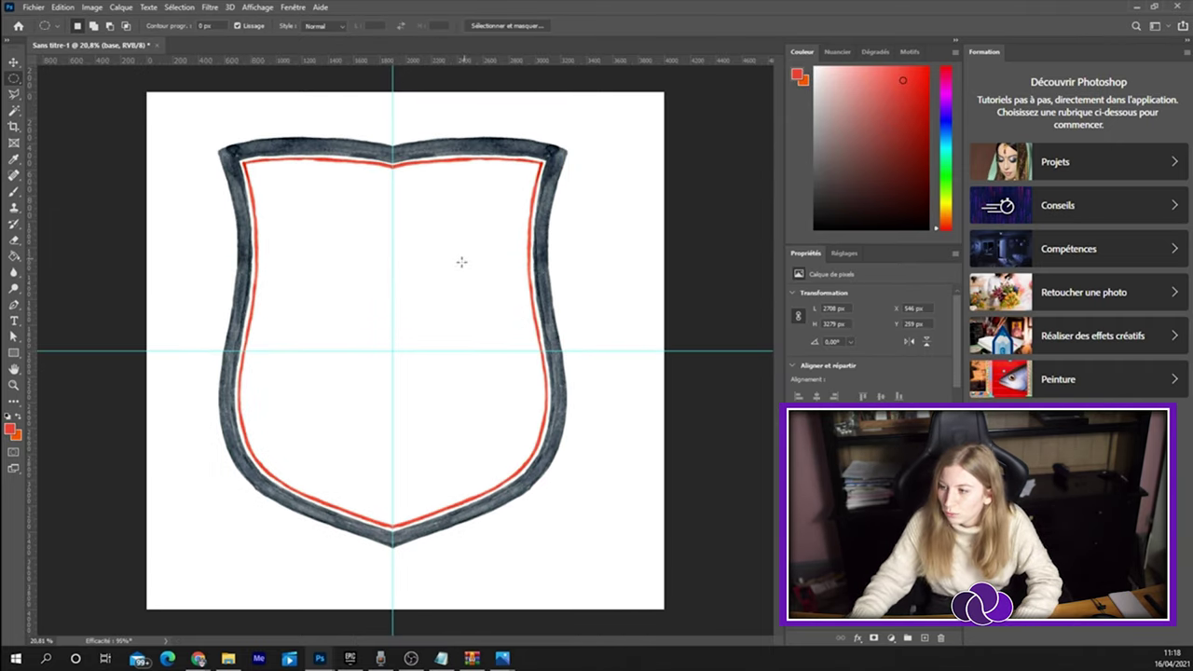
Paste the leaf-branch image and rotate it to follow the shield's lower edge.
scroll(410, 346, "up", 2)
scroll(420, 338, "down", 2)
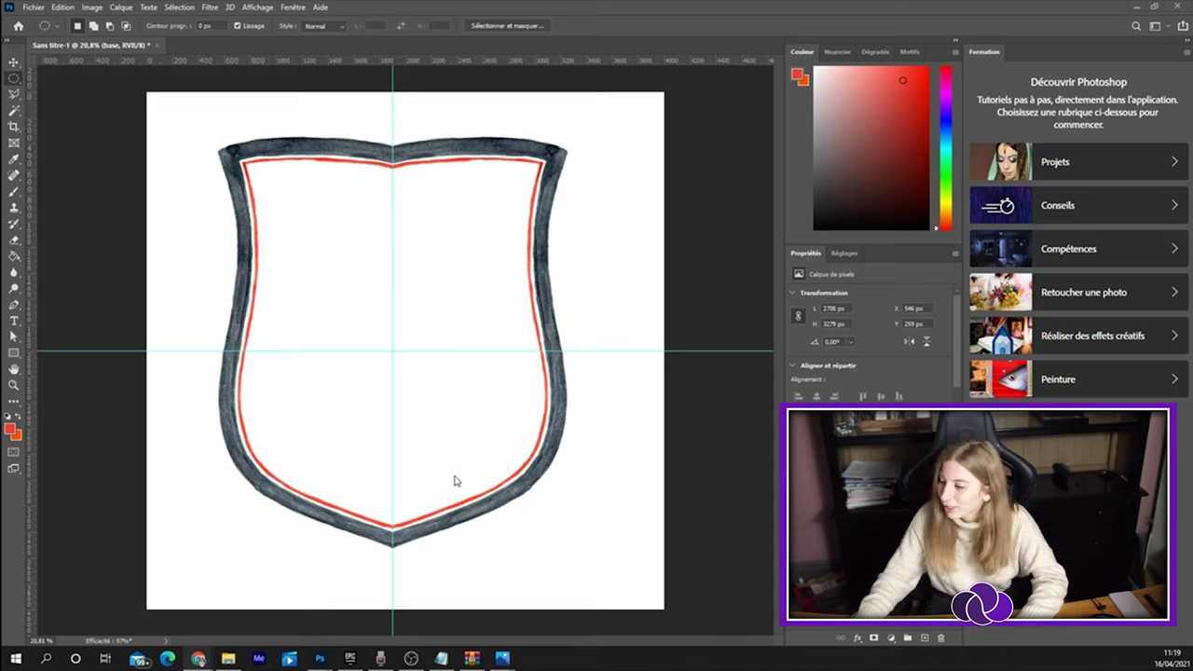
key("ctrl+v")
left_click_drag(604, 469, 602, 478)
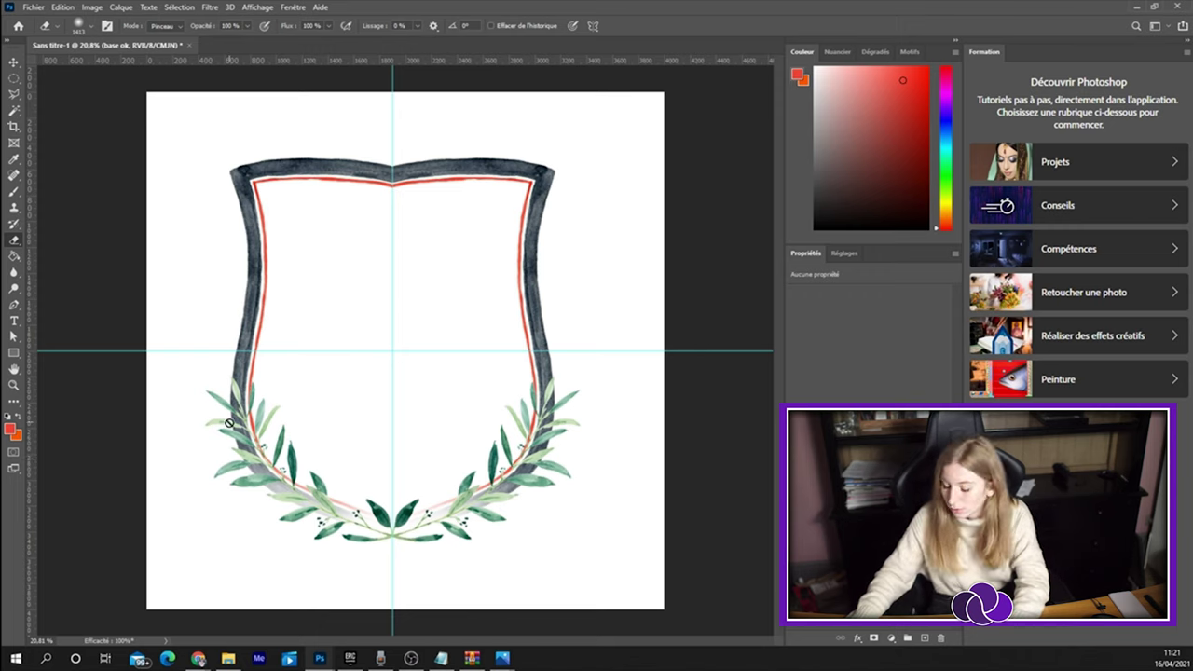
Switch to the Eraser and check its size and hardness on the copied wreath layer.
key("g")
key("e")
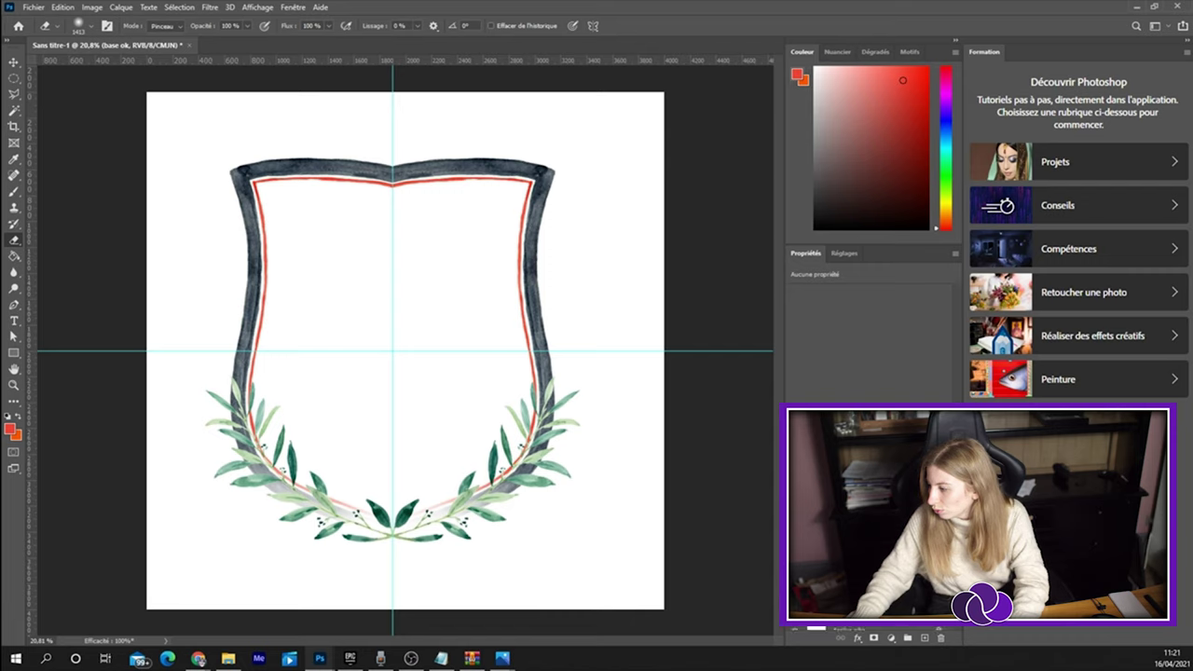
left_click(867, 522)
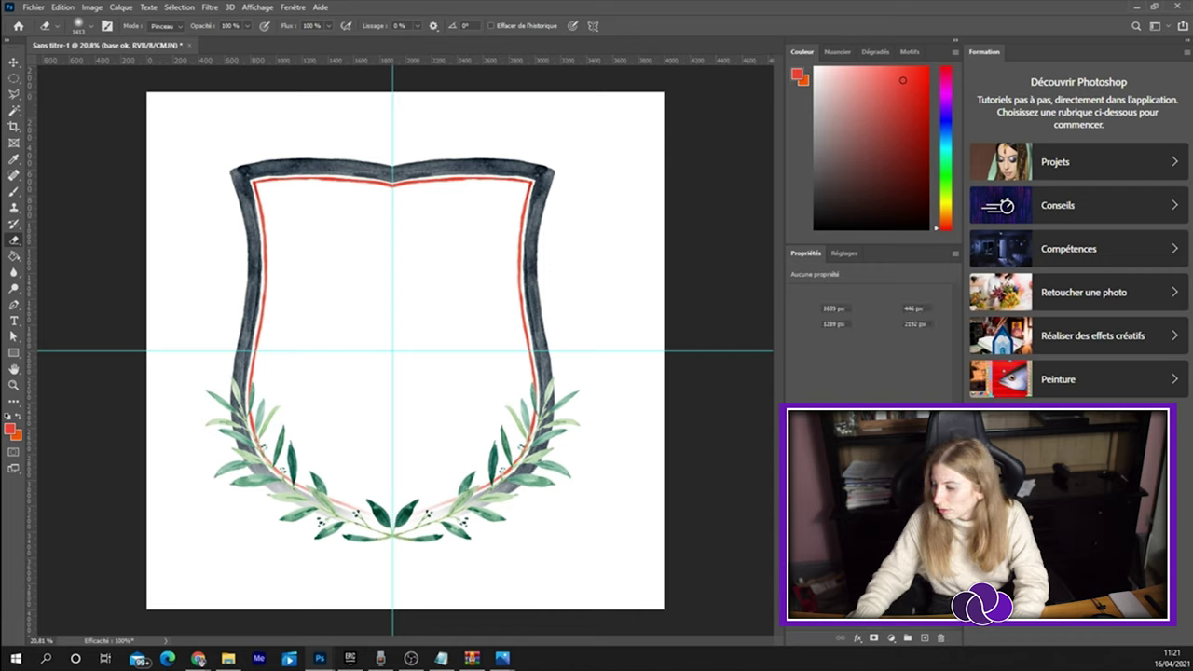
right_click(386, 327)
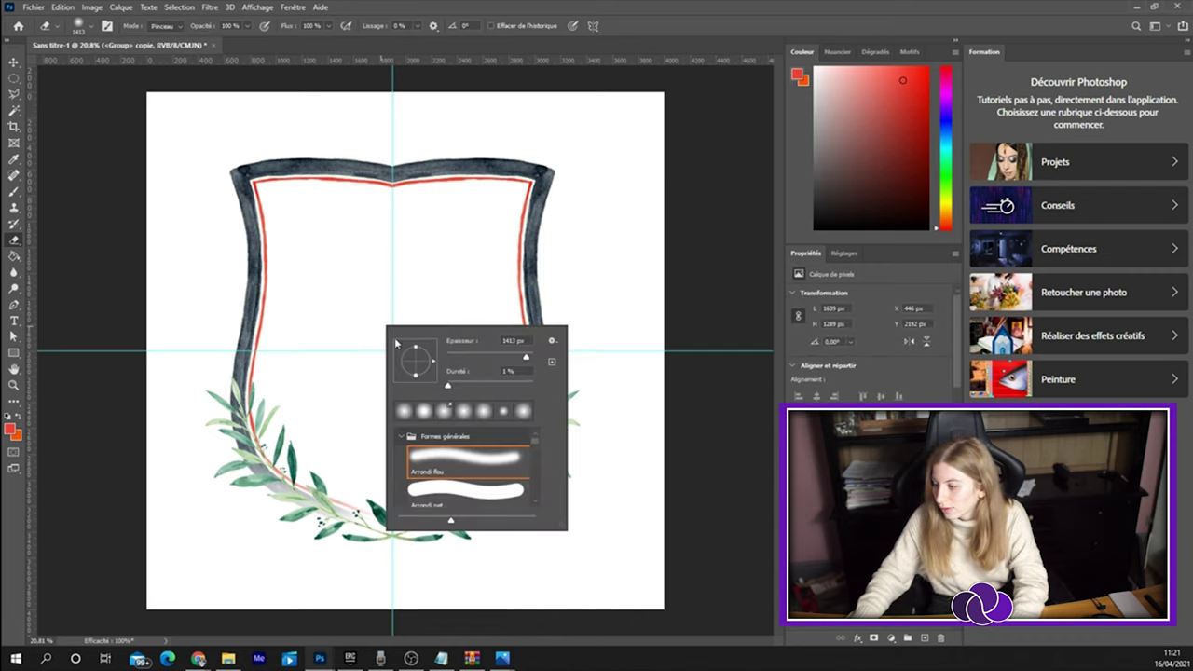
left_click(81, 119)
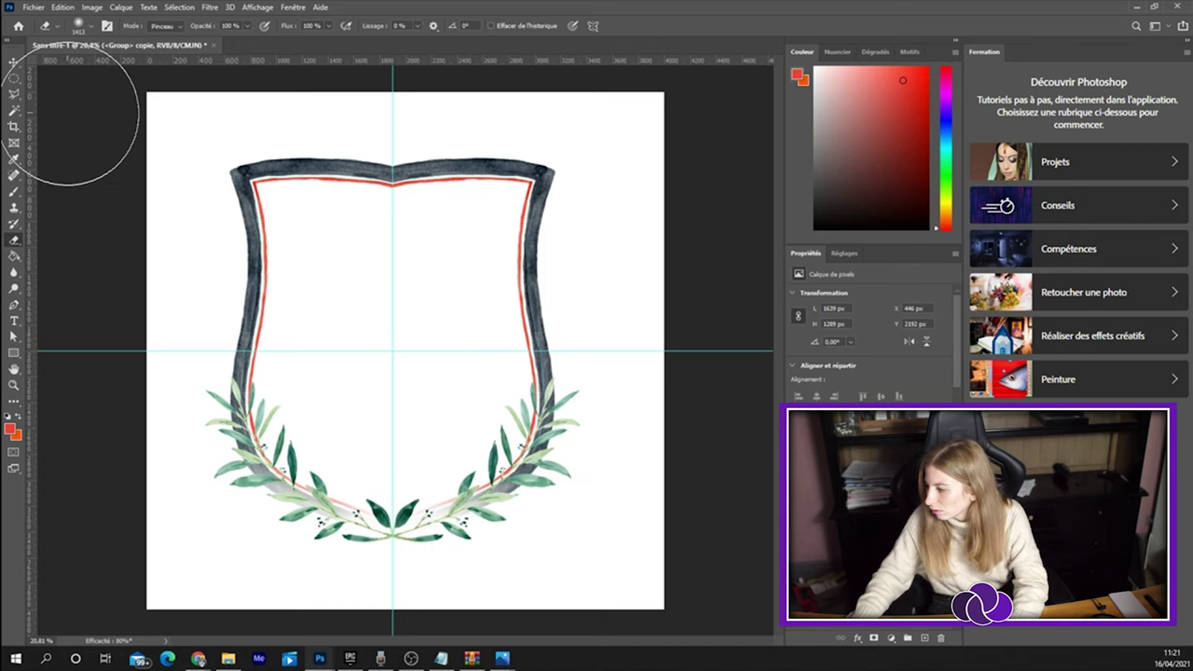
Make the 'base ok' layer active and paste the broom illustration.
left_click(867, 504)
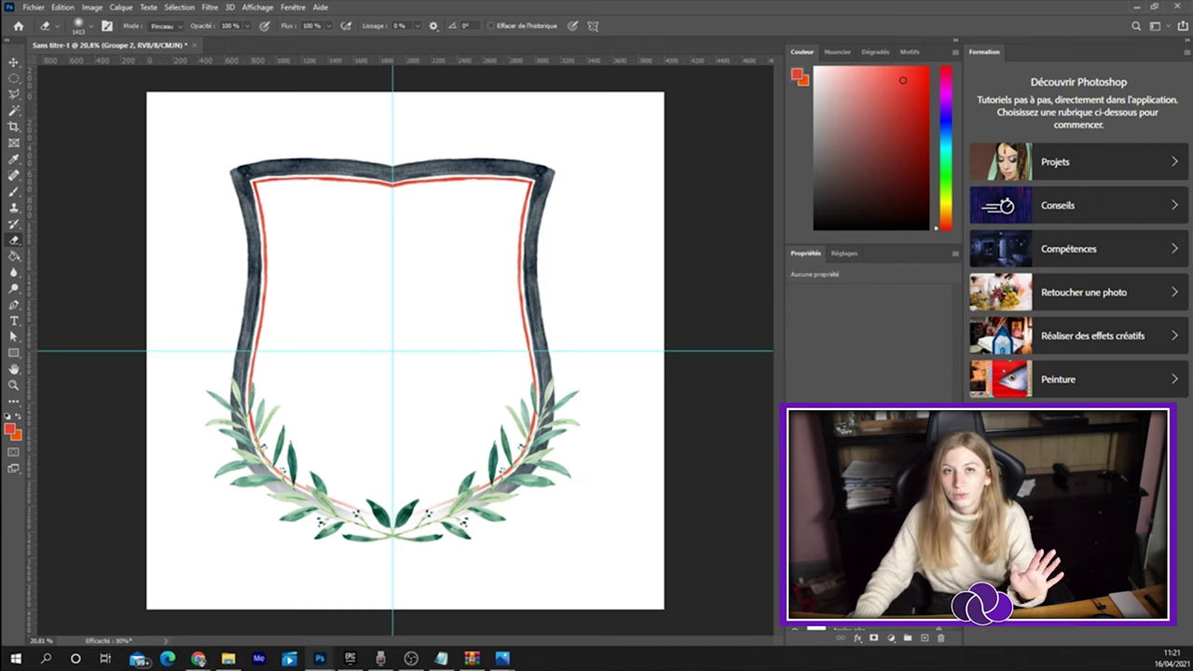
left_click(867, 522)
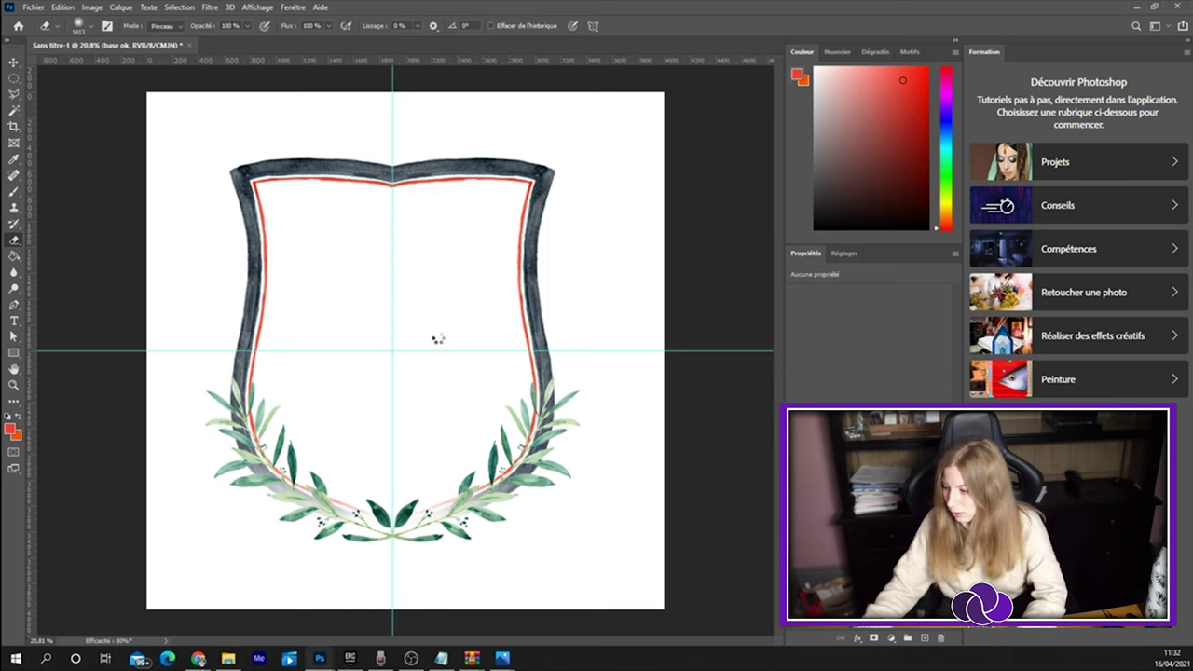
key("ctrl+v")
Rotate the placed broom about 45°, enlarge it to about 115% and position it across the shield.
key("Return")
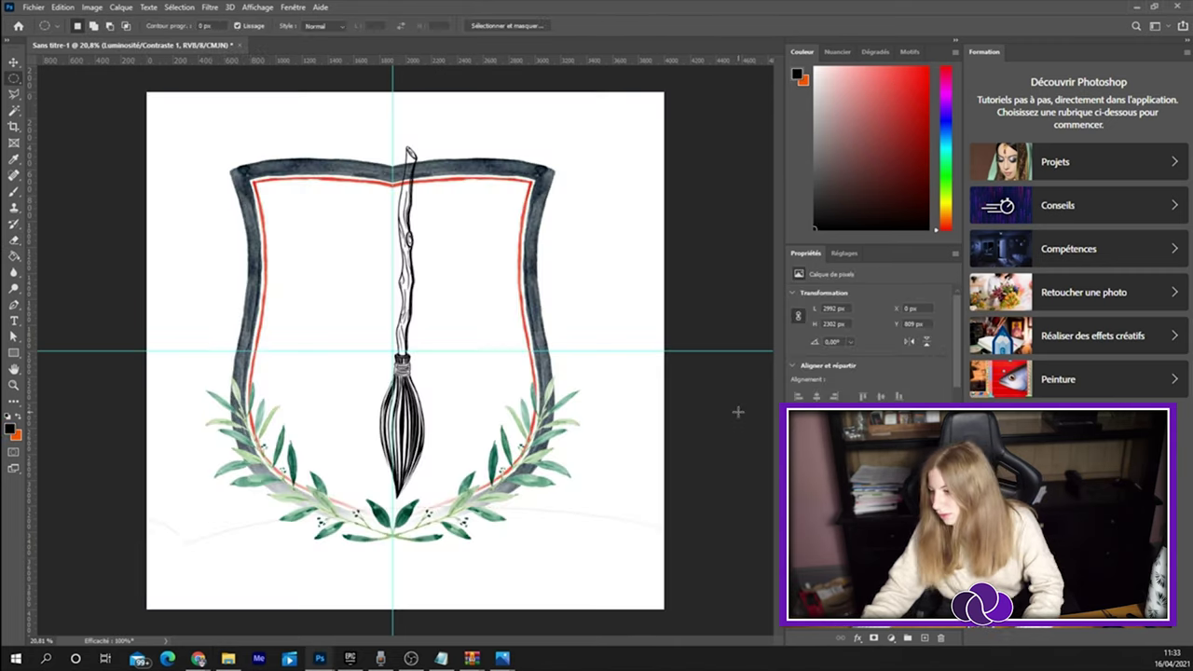
key("ctrl+t")
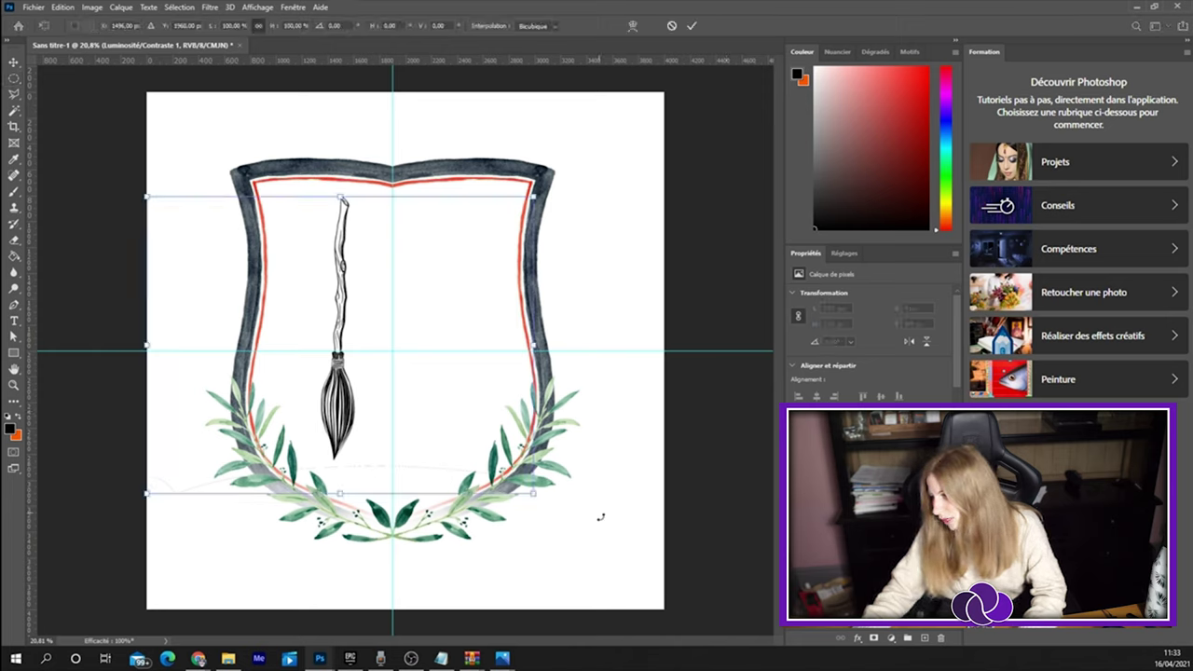
left_click_drag(603, 538, 621, 326)
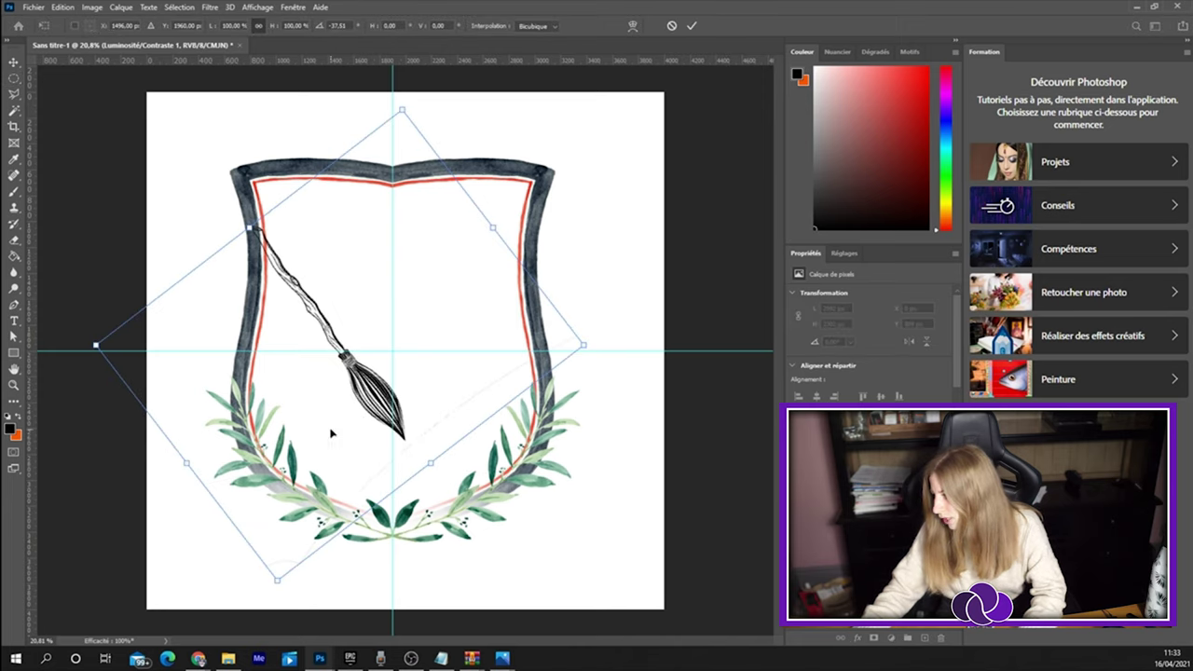
mouse_move(333, 432)
left_mouse_down()
mouse_move(412, 371)
mouse_move(468, 387)
left_mouse_up()
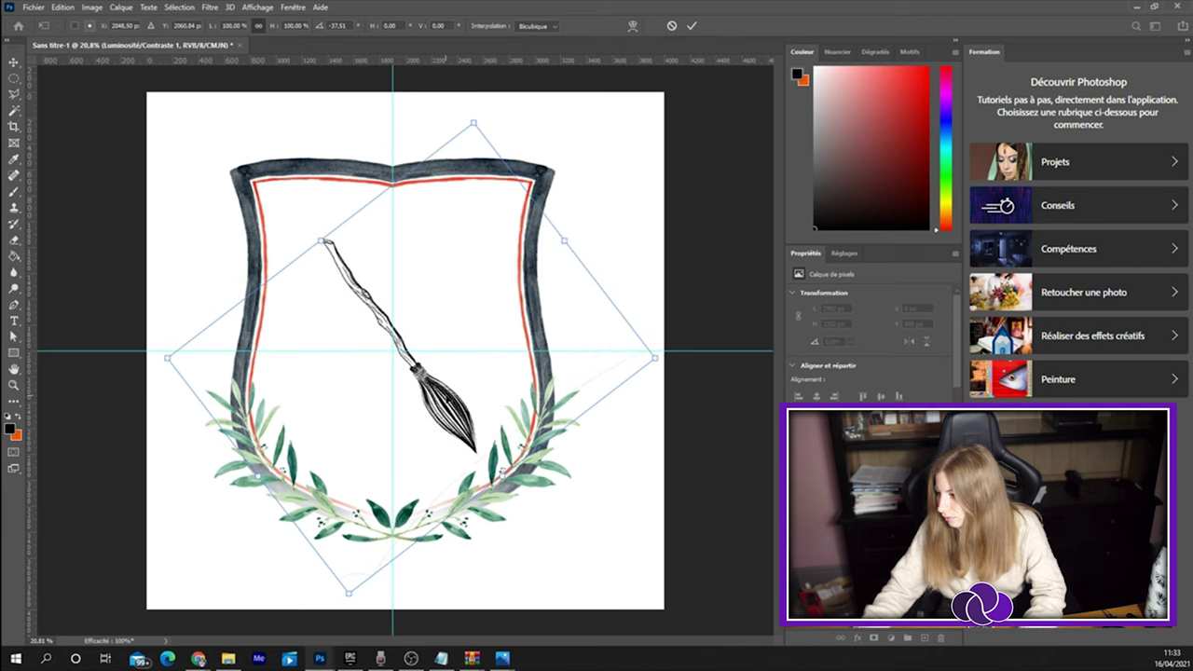
left_click_drag(568, 240, 618, 192)
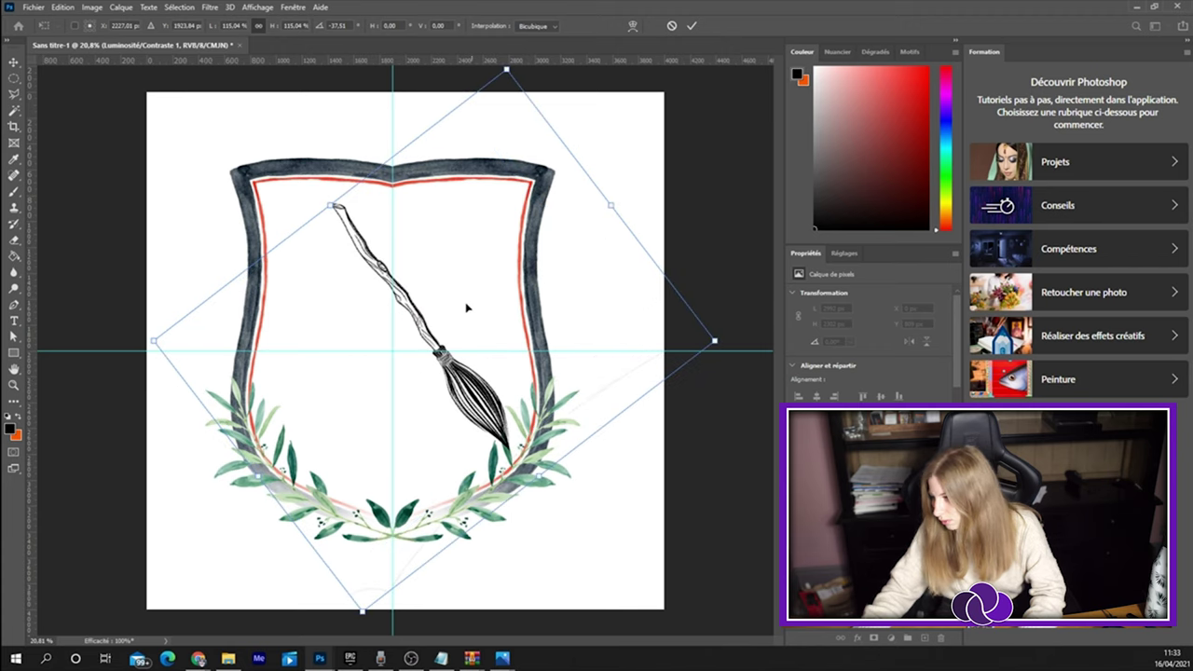
mouse_move(466, 307)
left_mouse_down()
mouse_move(439, 274)
mouse_move(426, 311)
left_mouse_up()
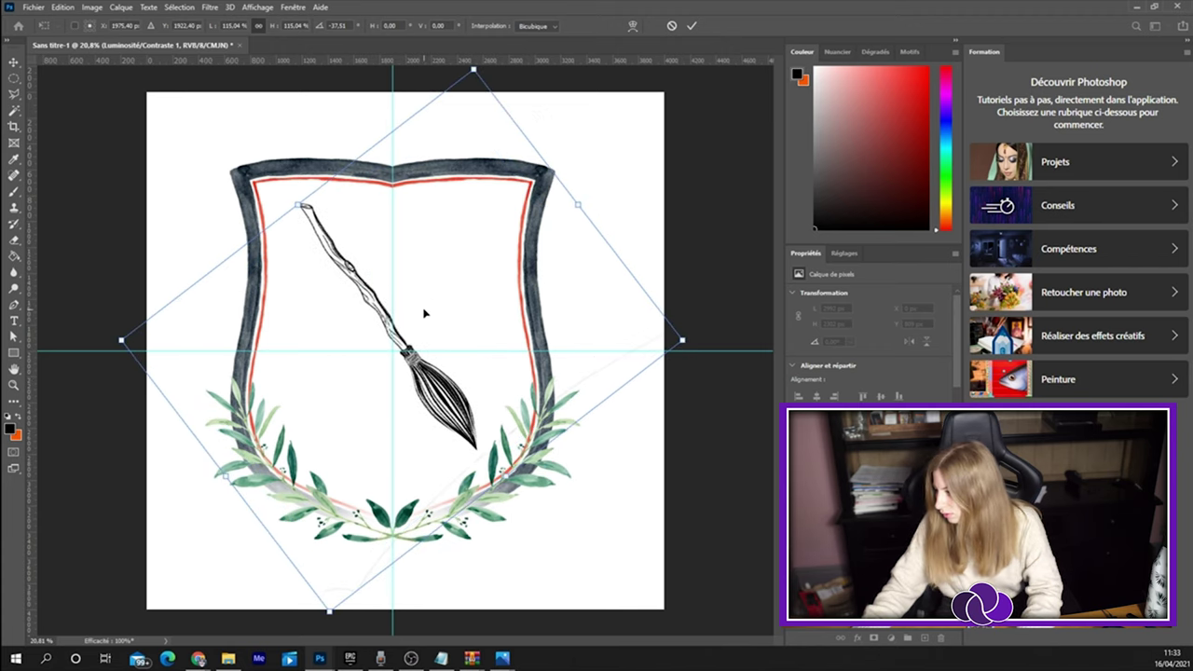
key("Return")
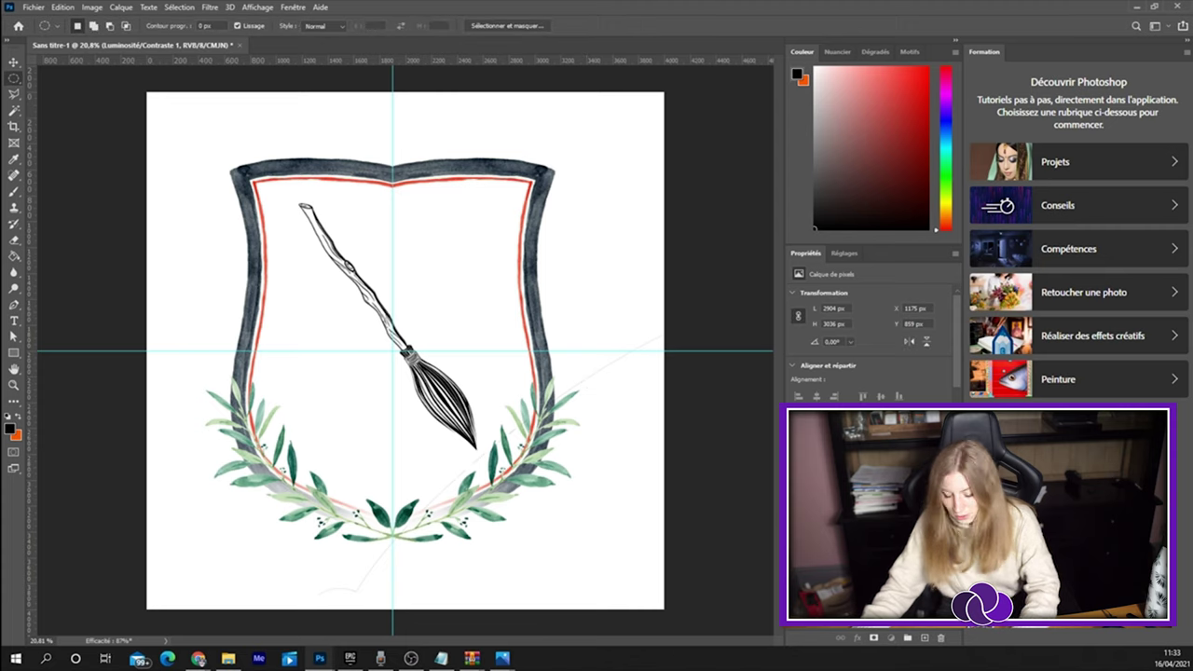
Try a duplicated broom rotated the opposite way to cross them, then cancel it.
key("ctrl+j")
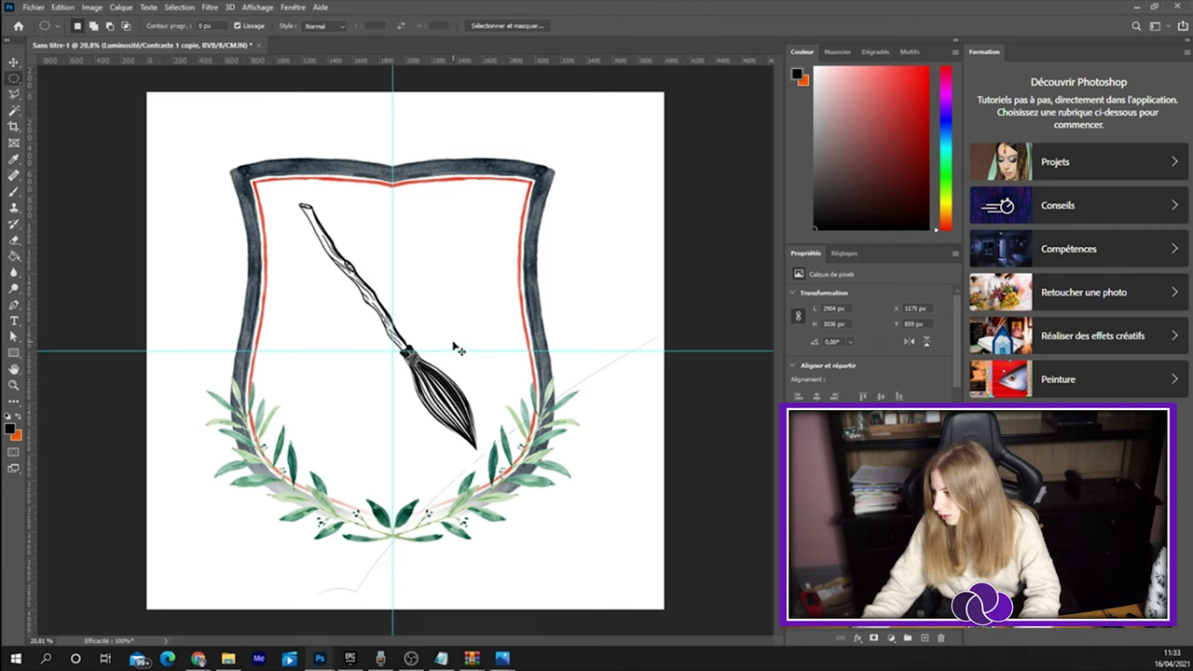
key("ctrl+t")
mouse_move(685, 186)
left_mouse_down()
mouse_move(763, 414)
mouse_move(716, 559)
left_mouse_up()
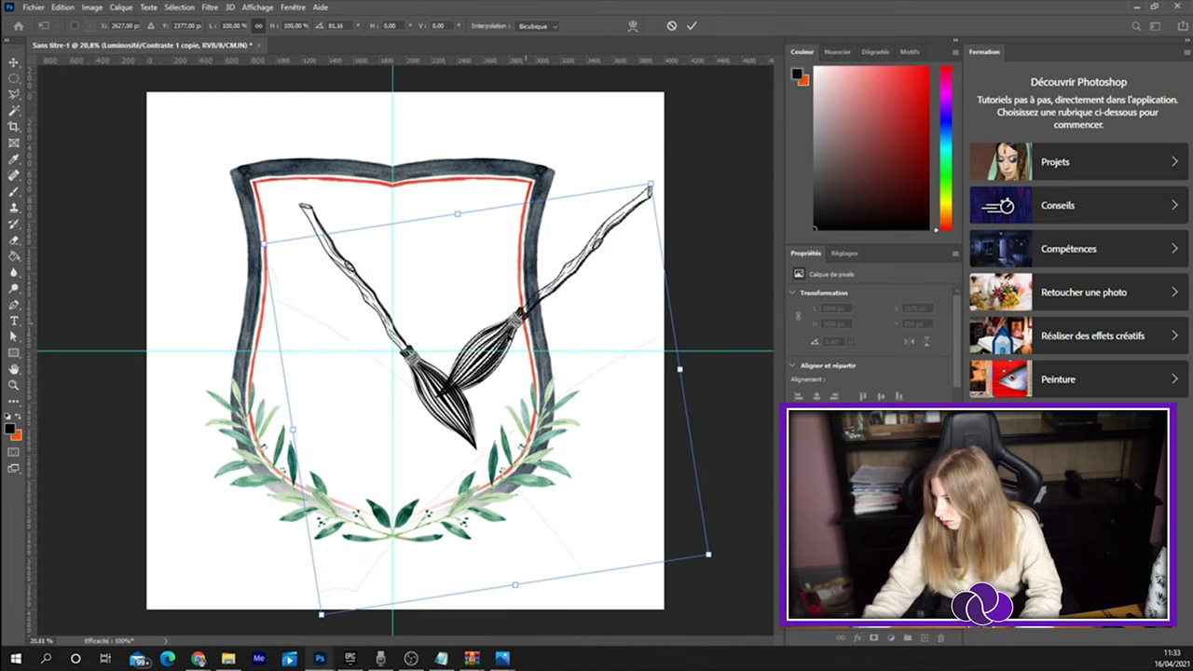
left_click_drag(525, 322, 361, 362)
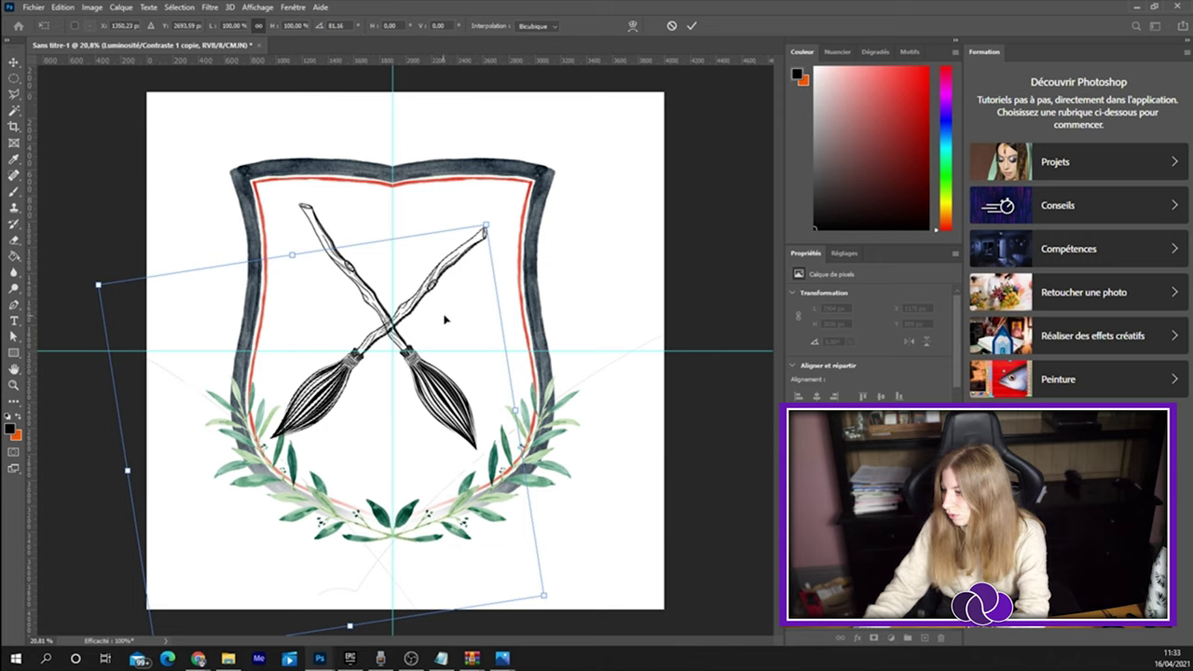
key("Escape")
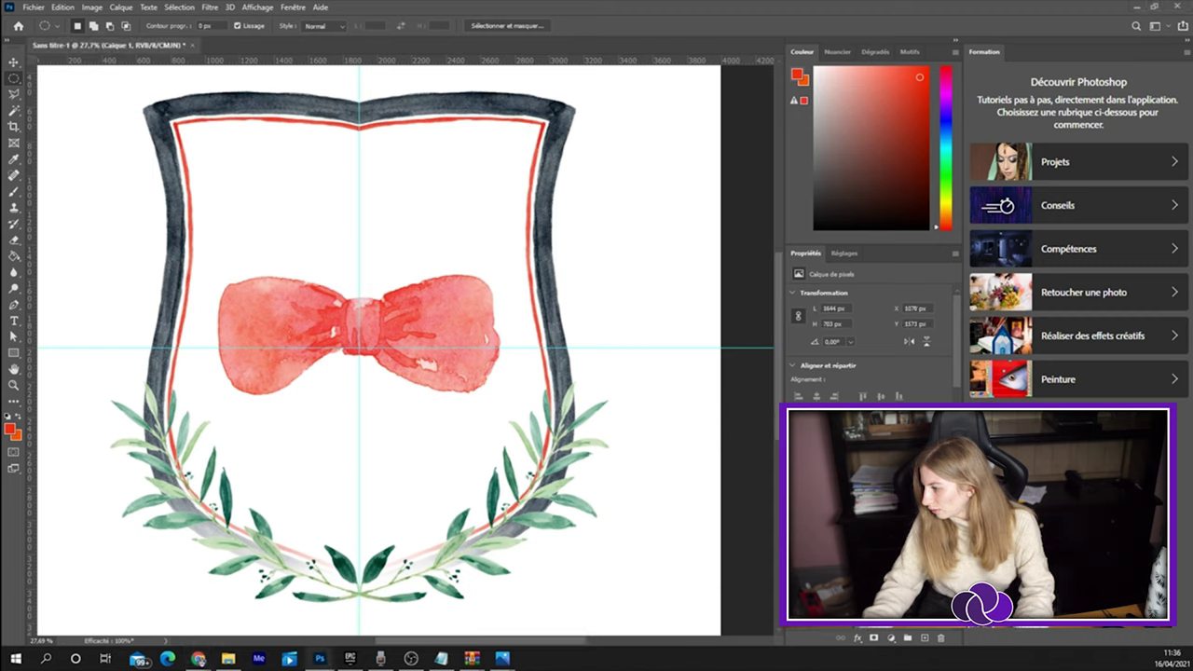
Delete the red bow layer and toggle shield groups to show the outline with its red inner line.
key("Delete")
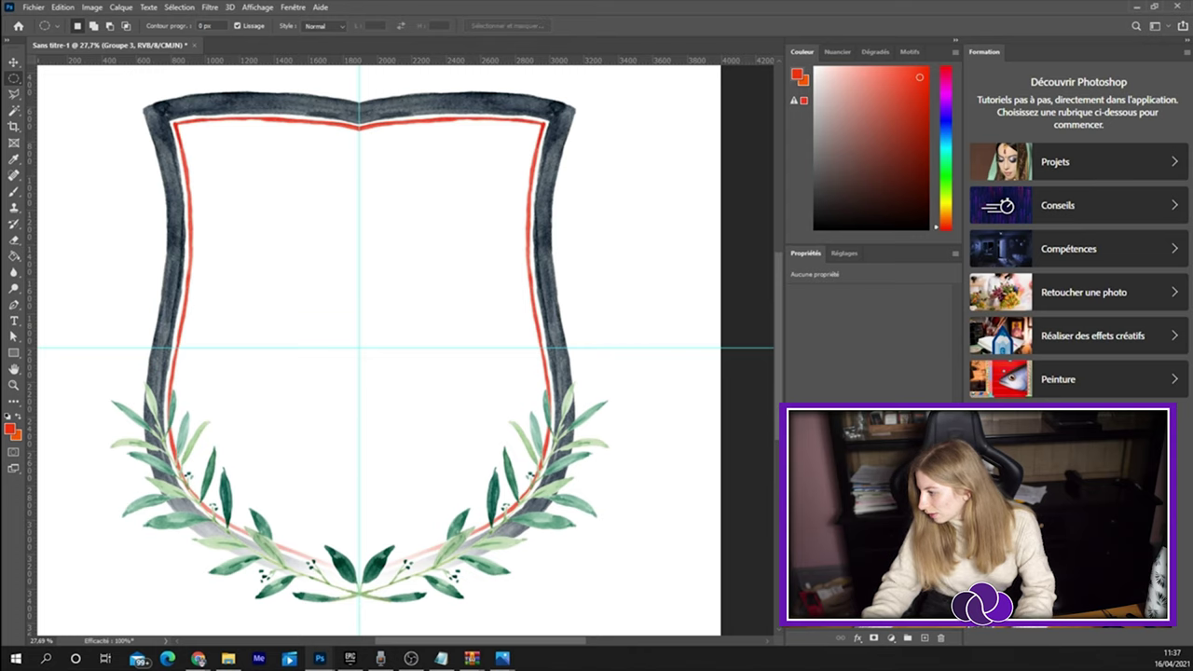
key("Delete")
key("ctrl+z")
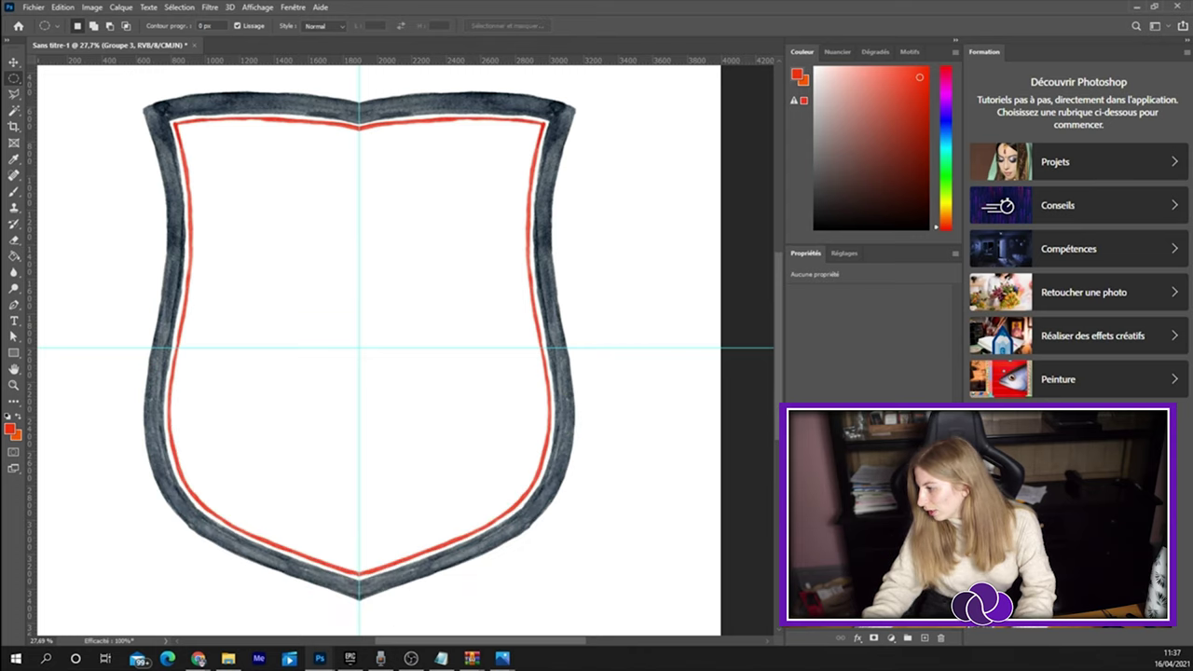
key("Delete")
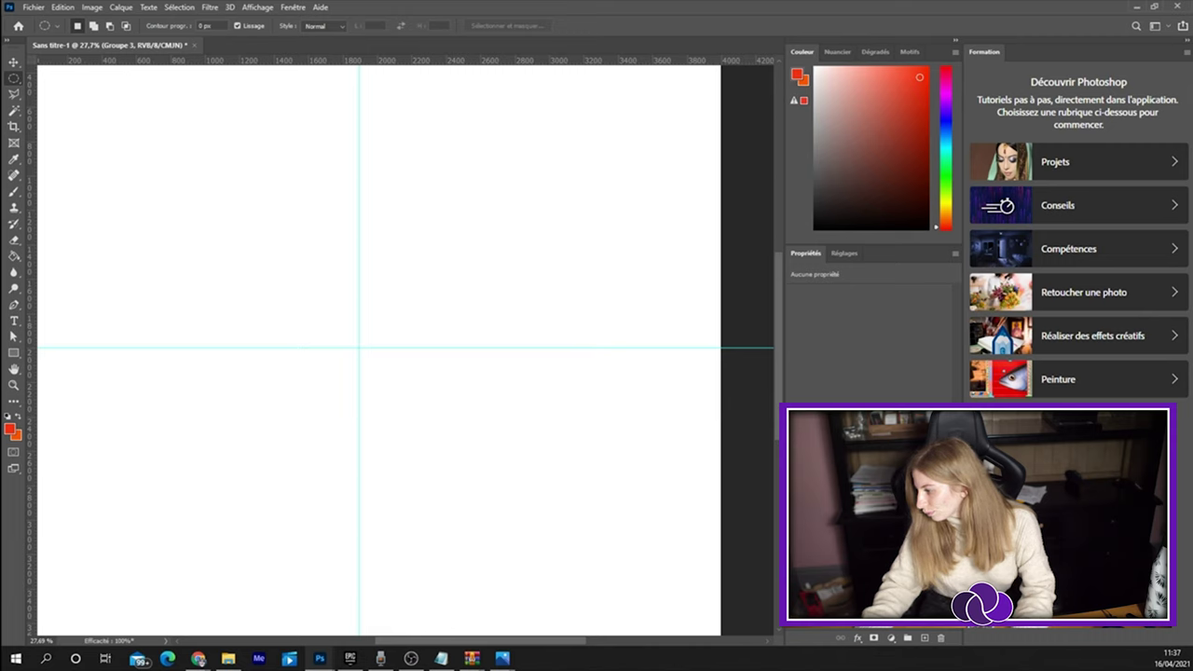
key("ctrl+z")
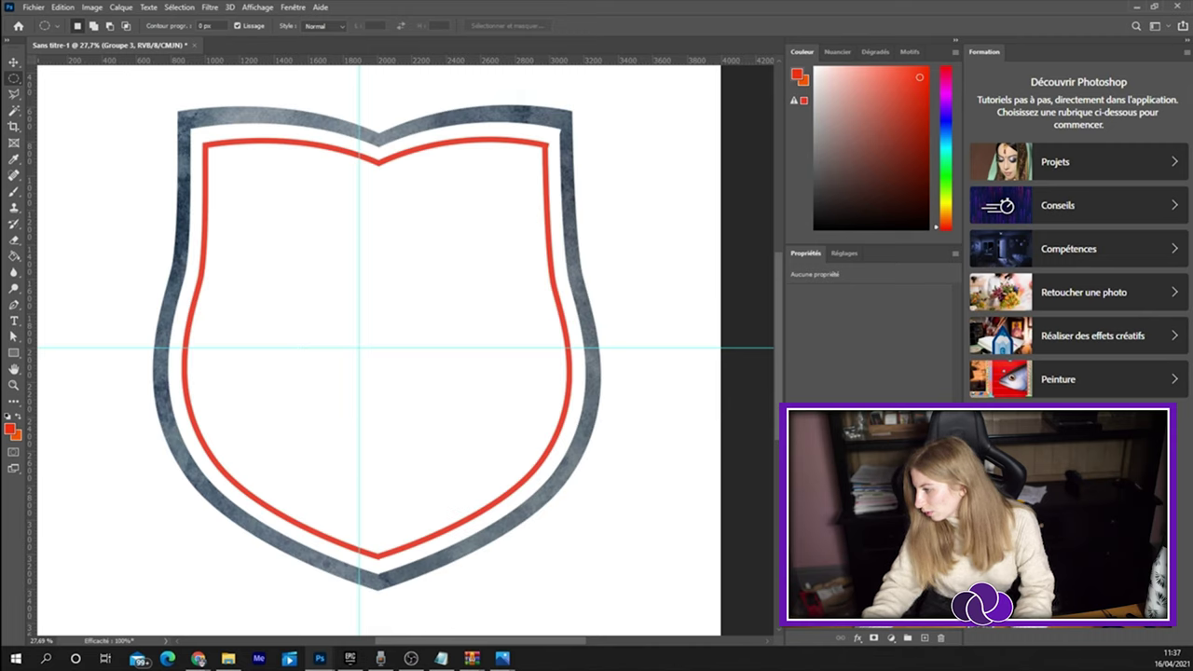
Hide the red inner outline, load the shield border as a selection, and hide the border artwork.
key("Delete")
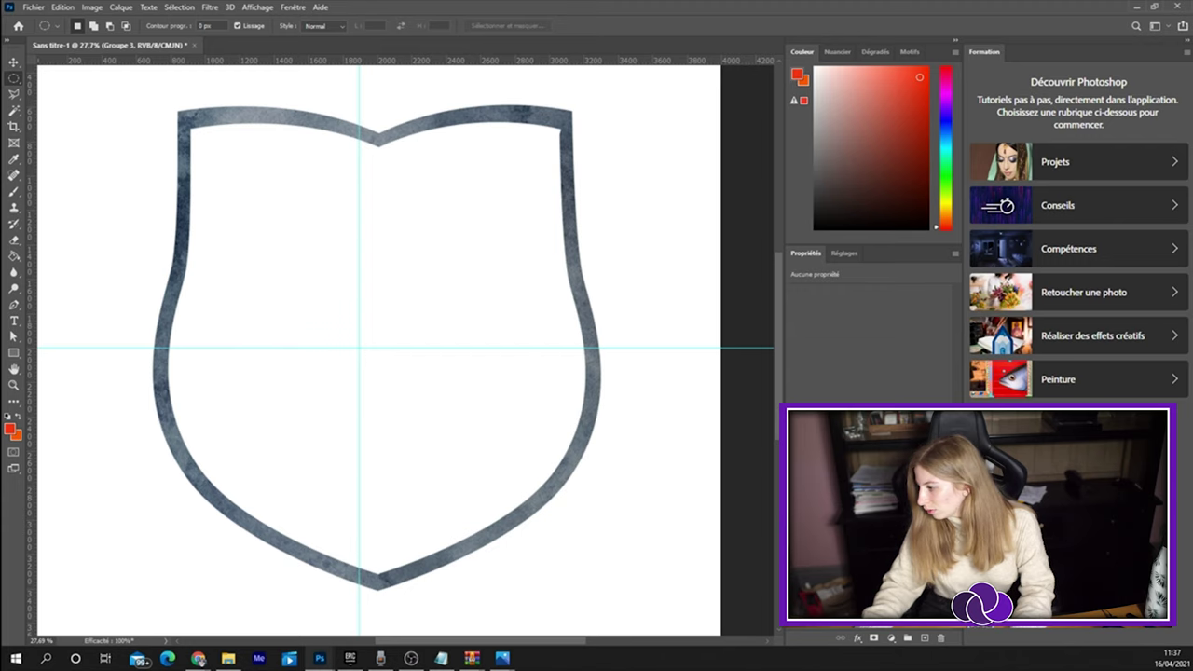
left_click(820, 438, "ctrl")
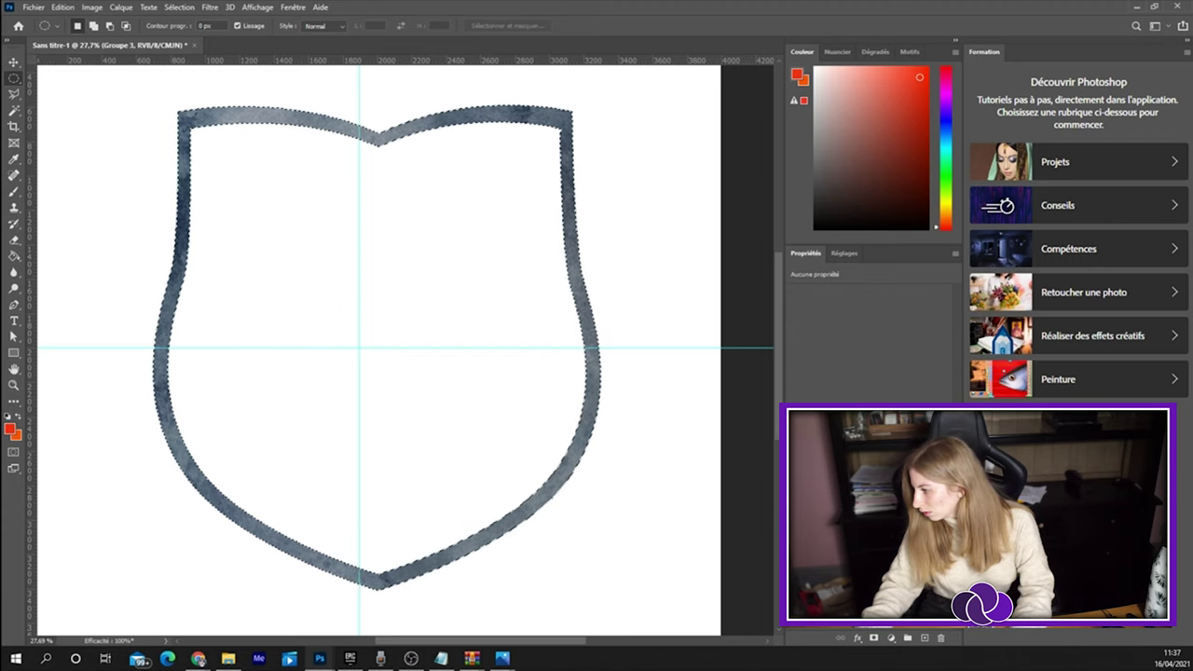
key("Delete")
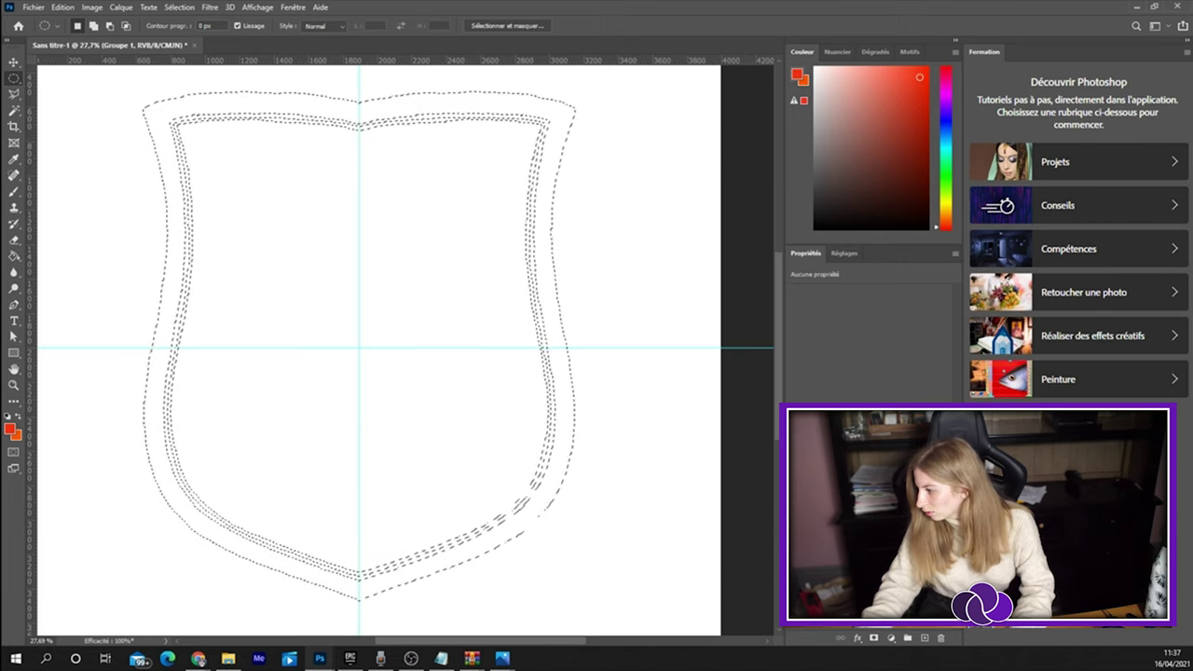
On a new layer, fill the shield border selection with solid black.
key("ctrl+j")
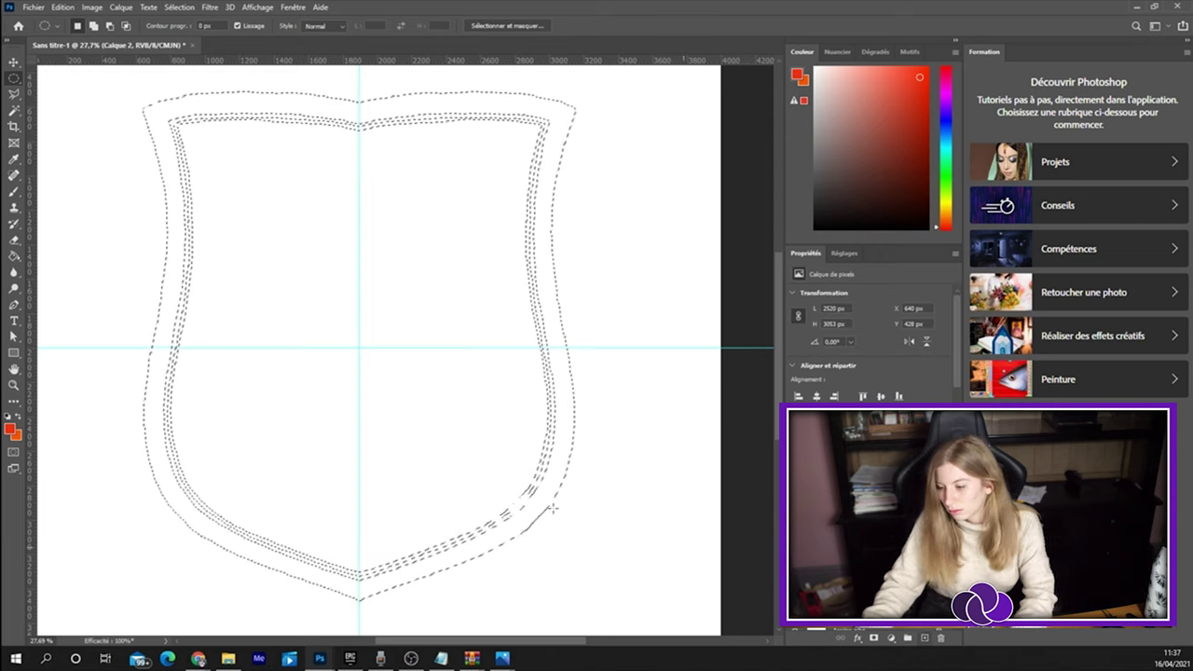
key("g")
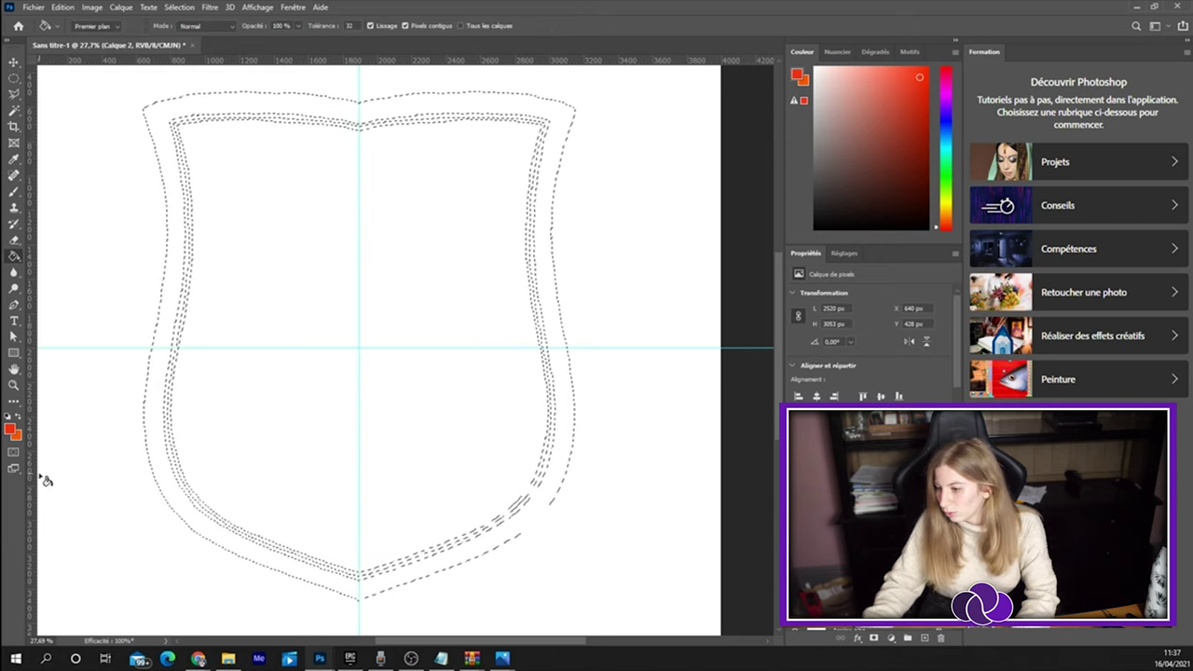
key("d")
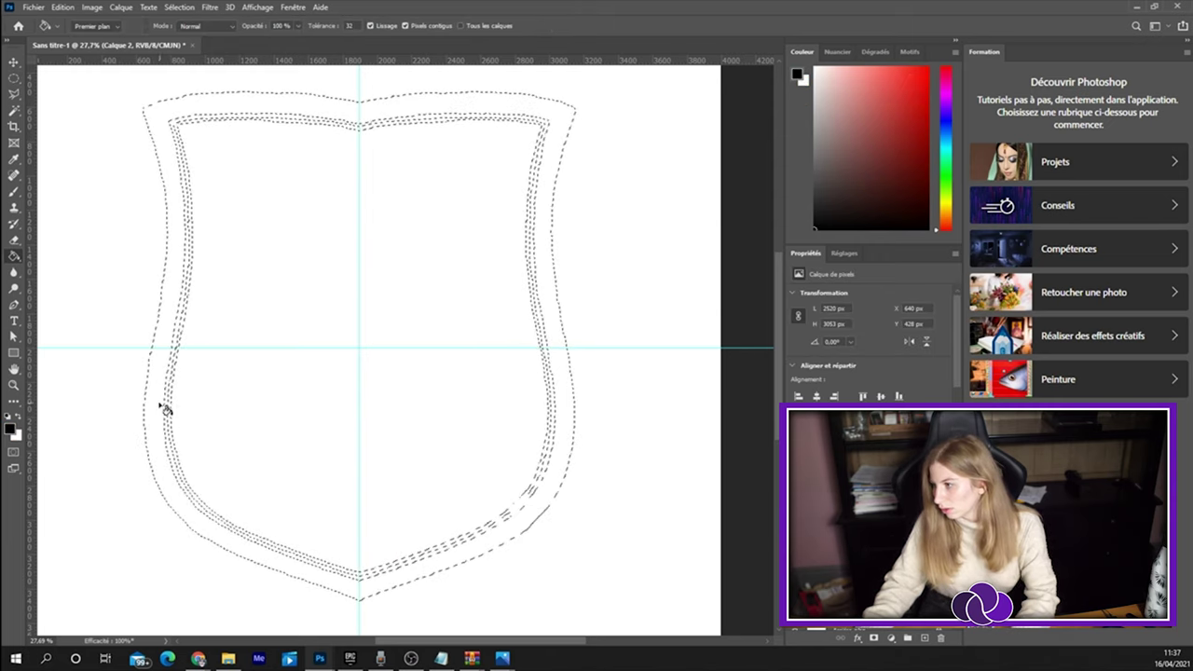
left_click(157, 418)
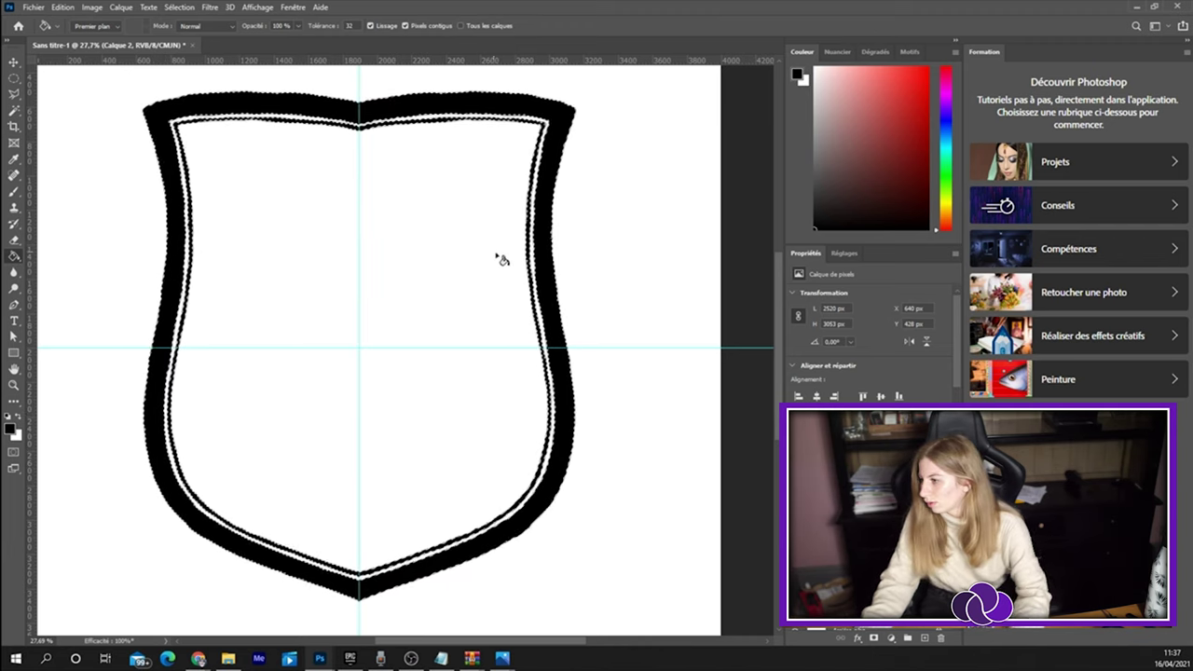
key("m")
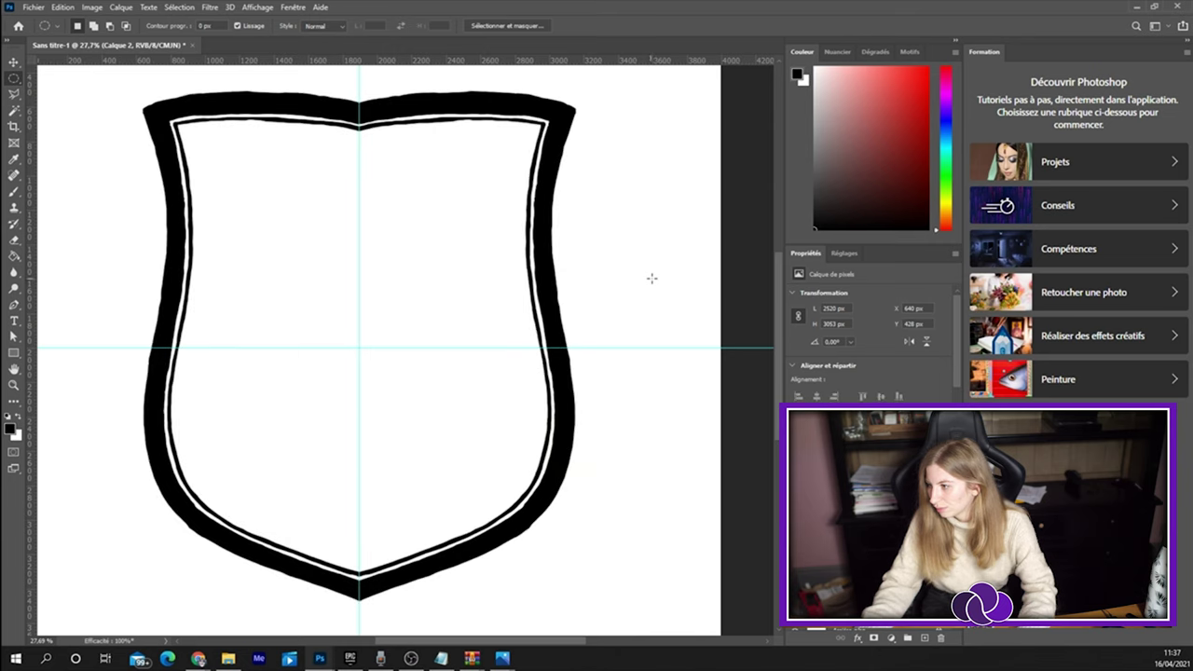
scroll(505, 358, "down", 2)
scroll(504, 358, "up", 2)
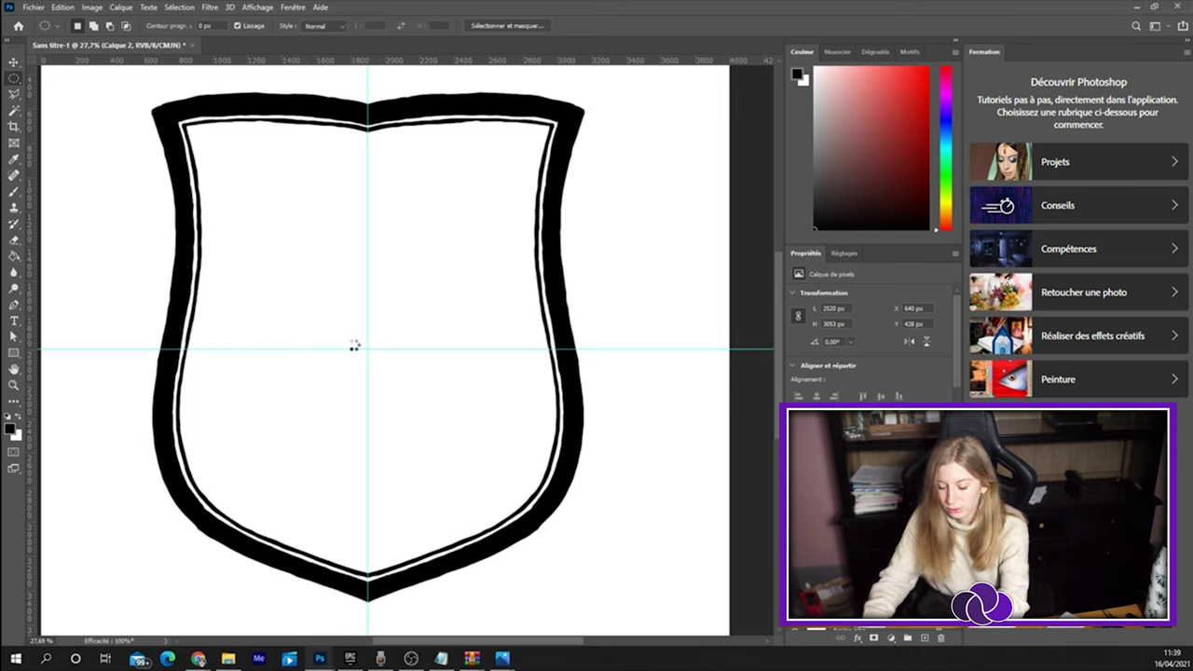
Place the La Lune tarot card image onto the canvas.
left_click_drag(353, 347, 354, 347)
key("Return")
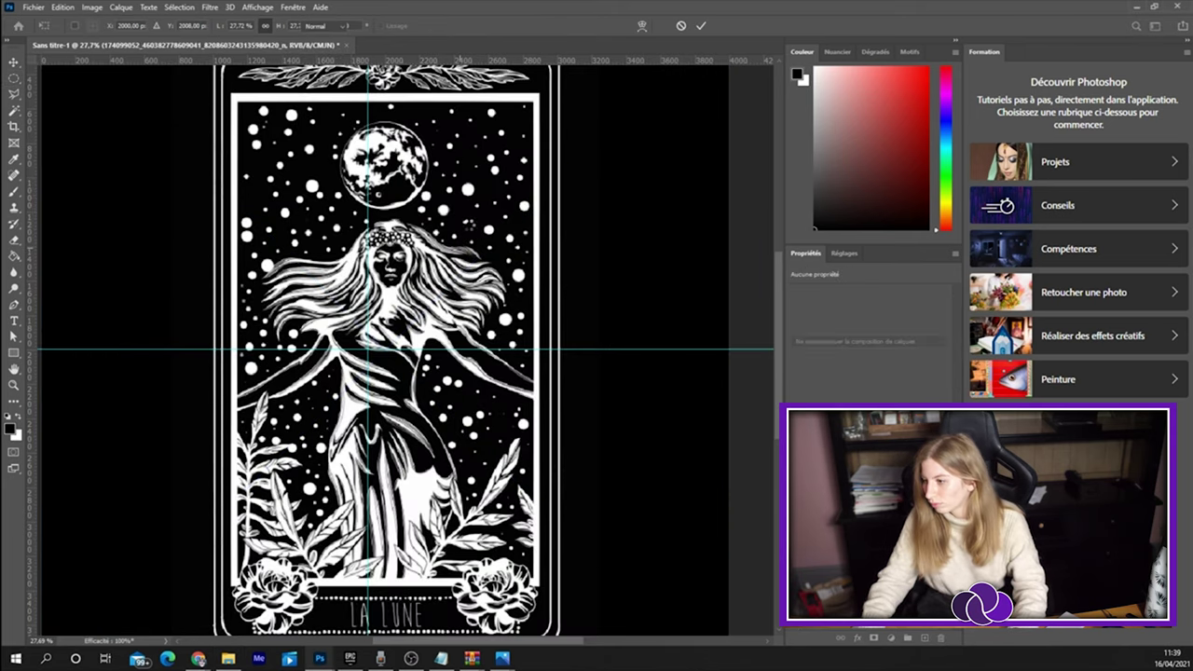
scroll(386, 354, "up", 2)
scroll(386, 354, "up", 3)
scroll(426, 434, "up", 3)
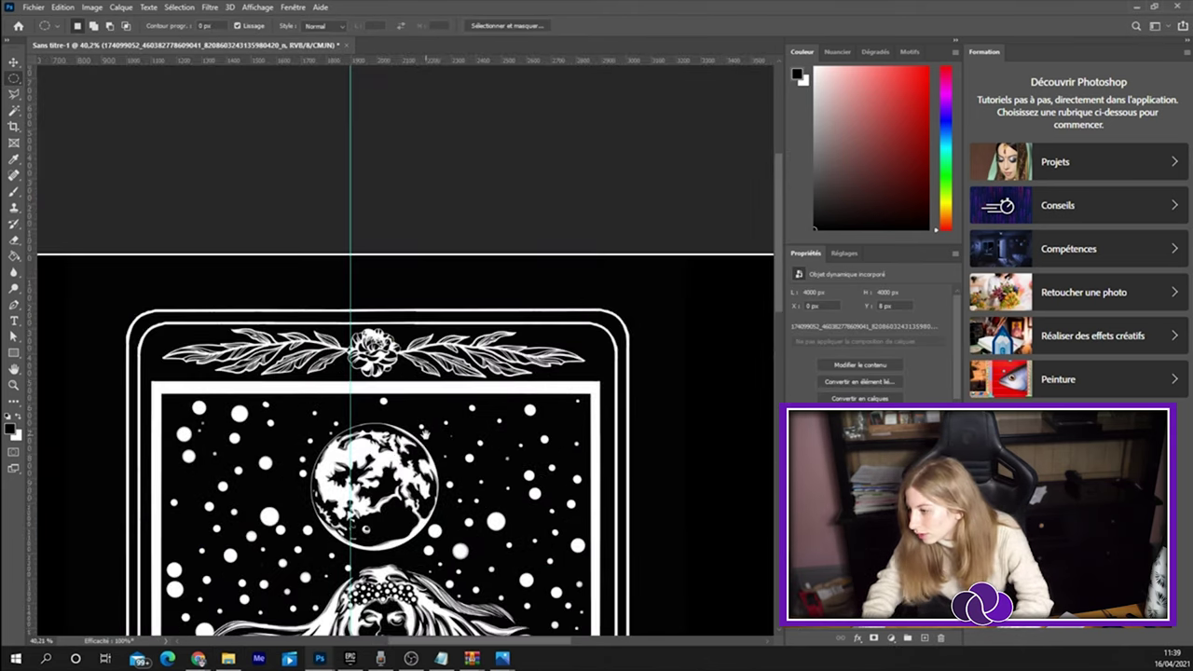
Lasso the right half of the laurel garland and copy it to its own layer.
key("l")
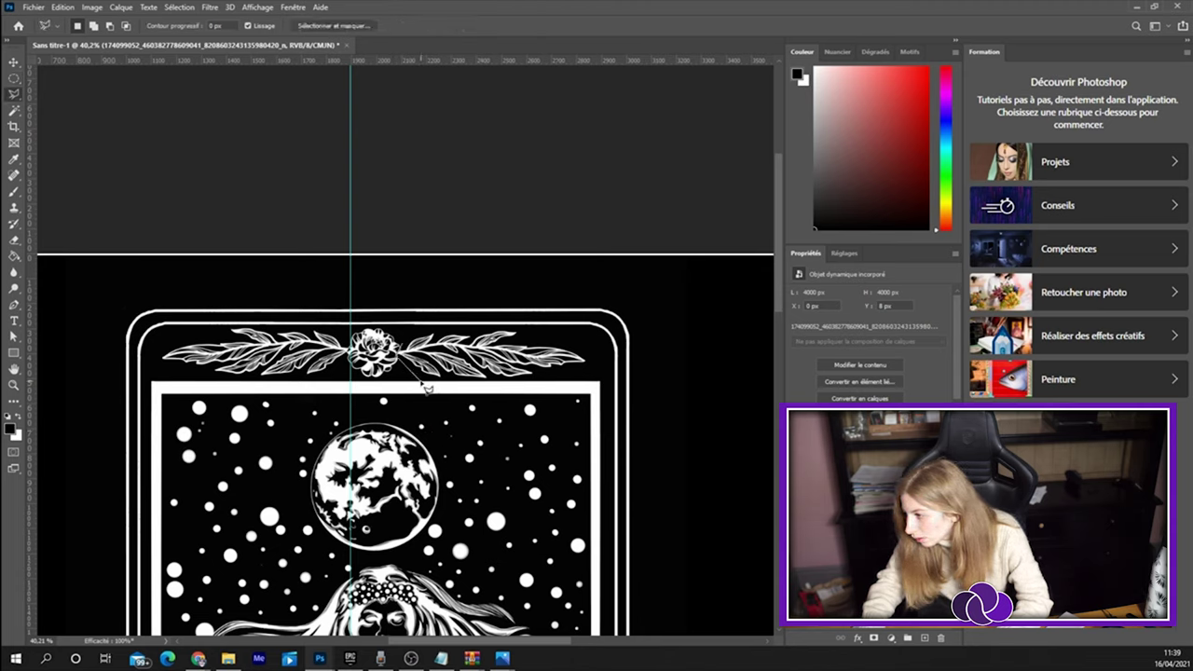
left_click_drag(428, 390, 561, 386)
left_click_drag(623, 364, 610, 369)
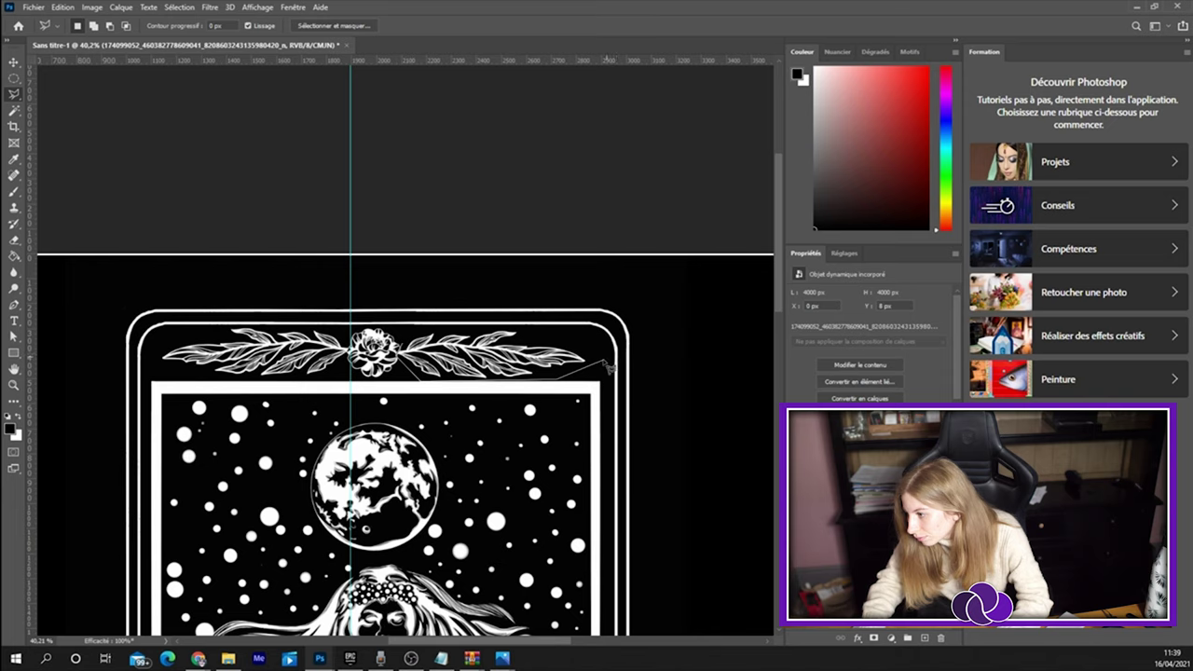
mouse_move(539, 339)
left_mouse_down()
mouse_move(431, 332)
mouse_move(454, 365)
left_mouse_up()
right_click(454, 364)
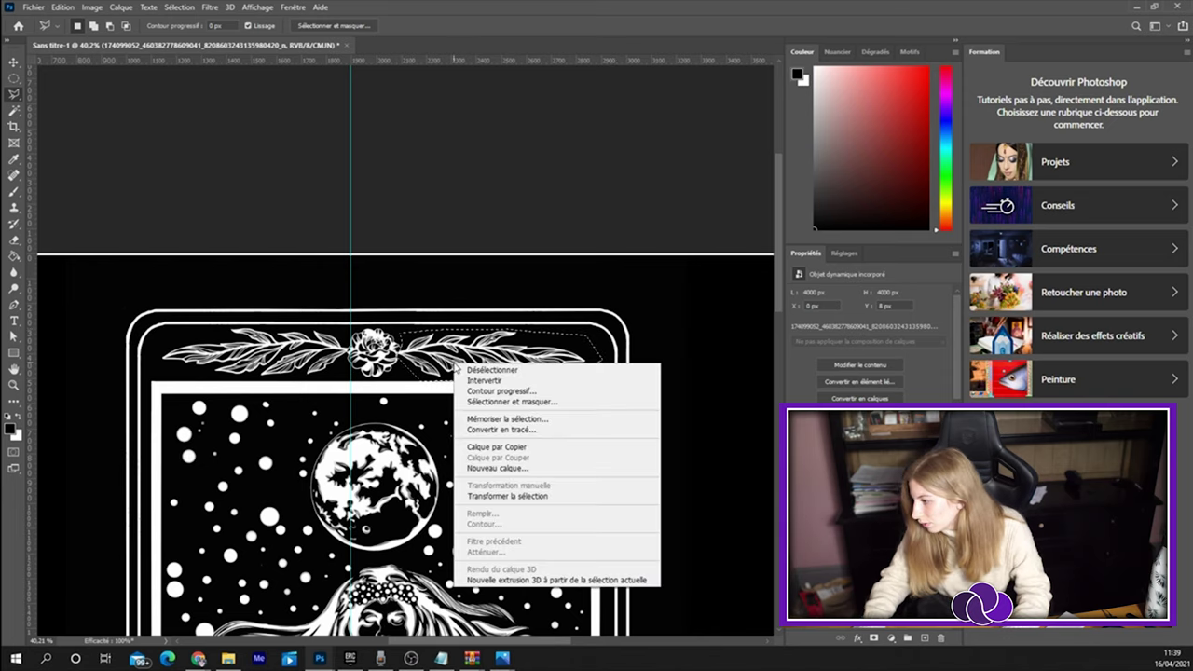
left_click(497, 446)
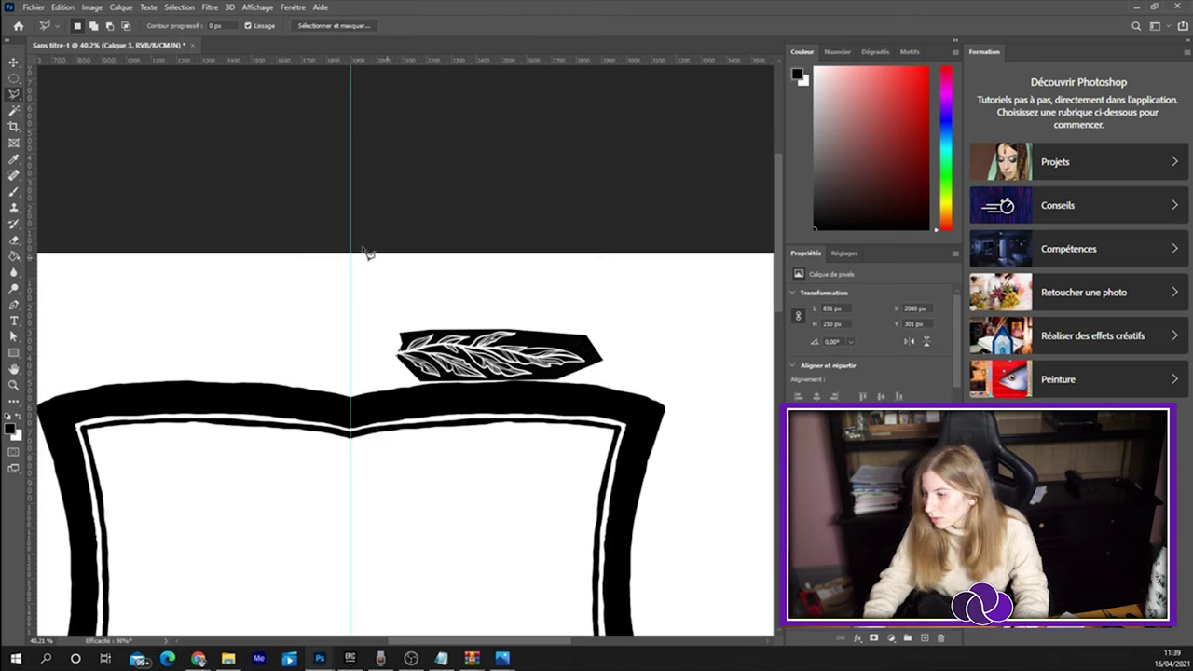
Select the black areas with Colour Range and delete them from the laurel piece.
left_click(179, 7)
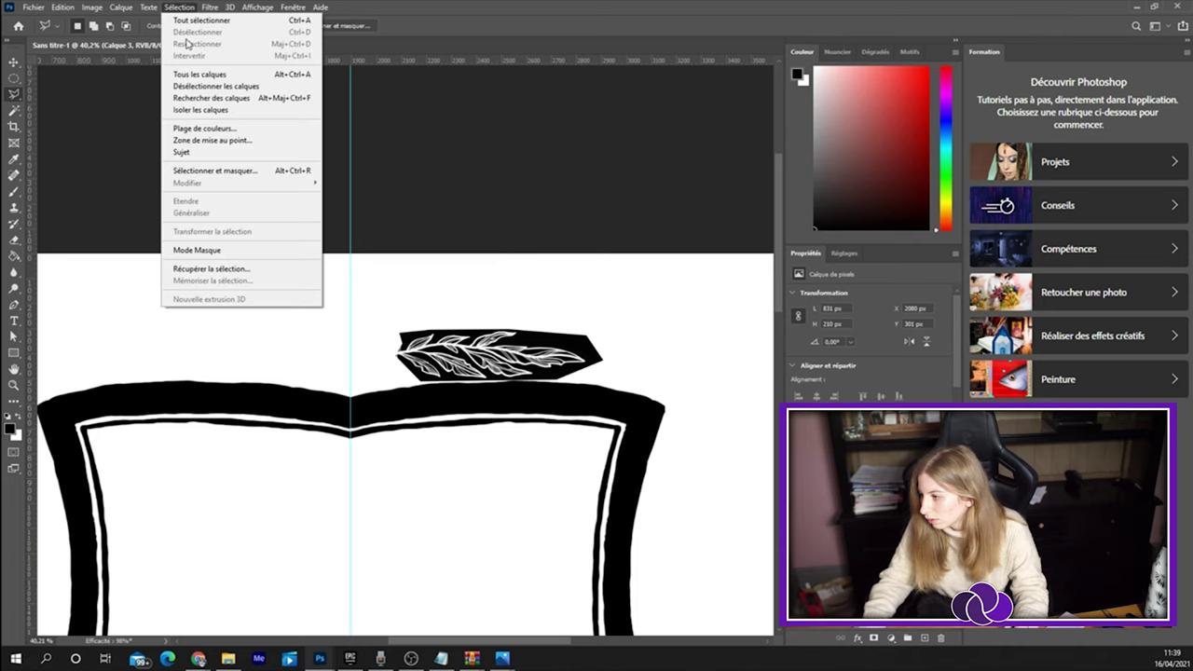
left_click(198, 127)
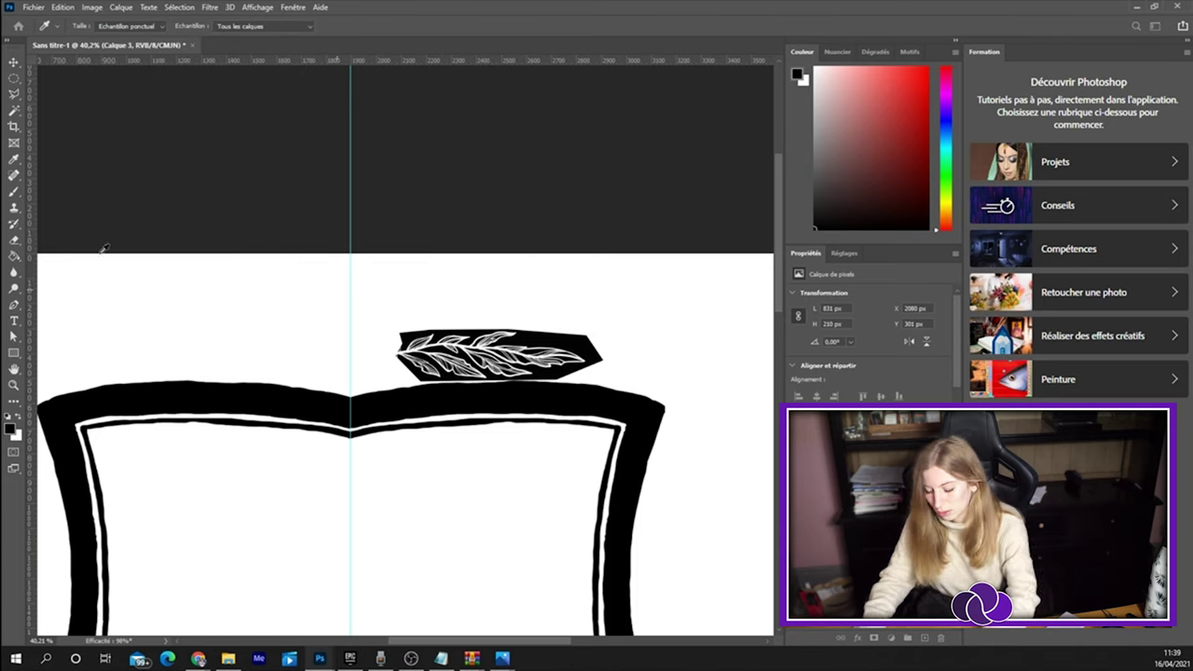
key("Return")
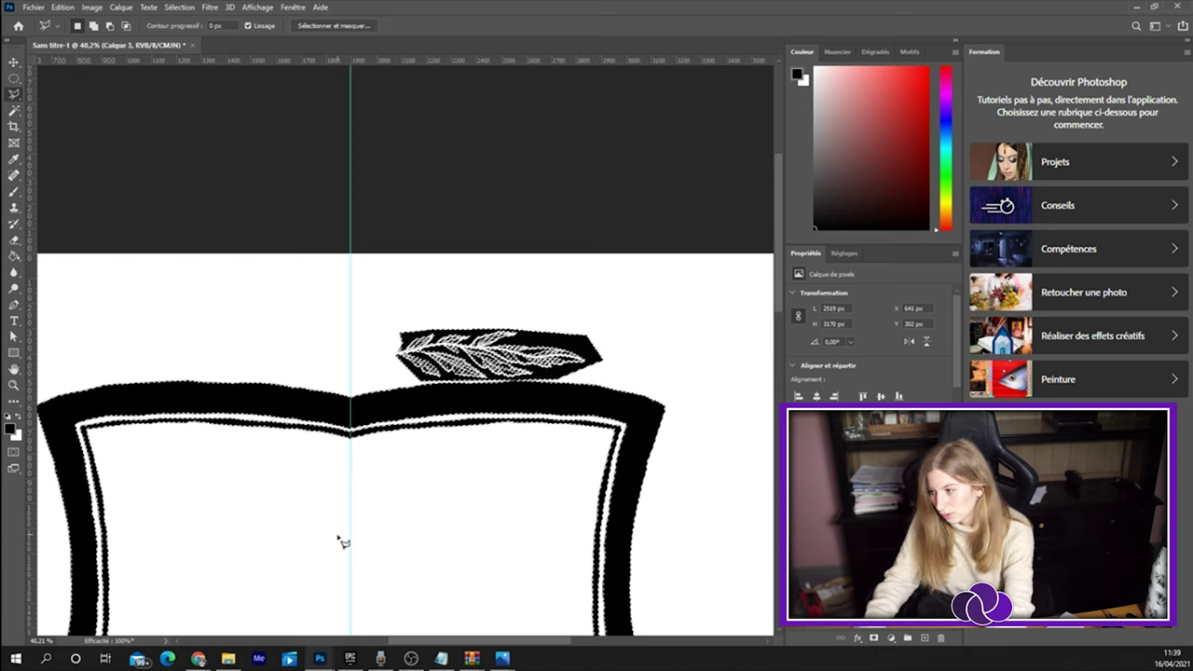
key("Delete")
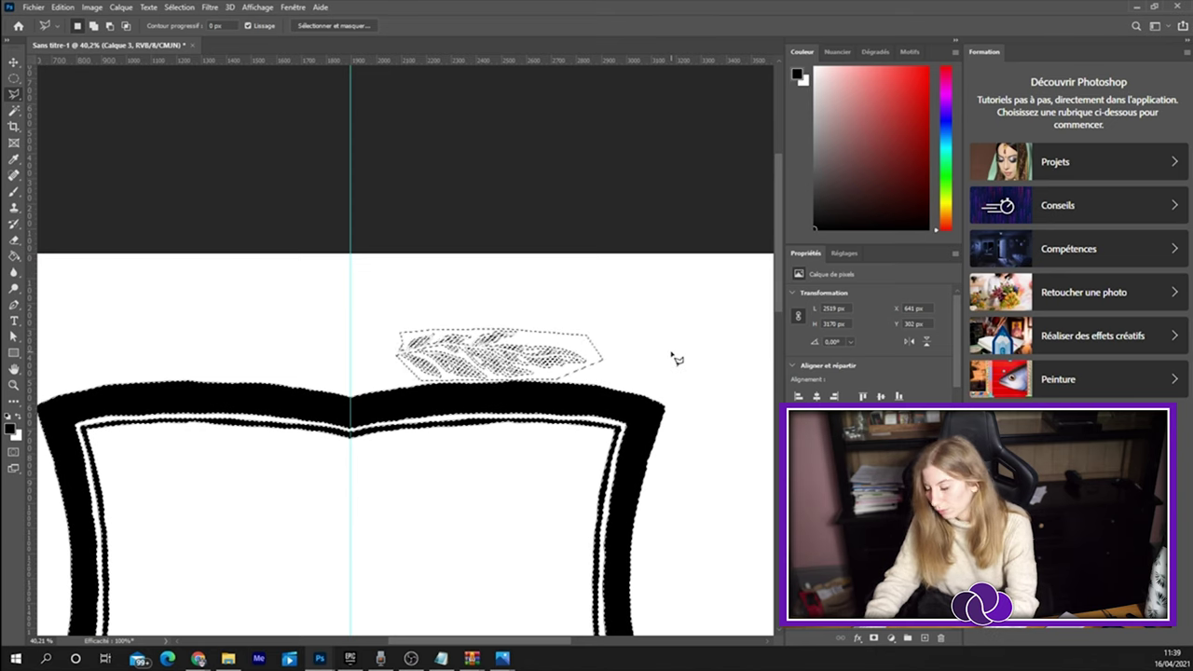
key("m")
left_click(664, 350)
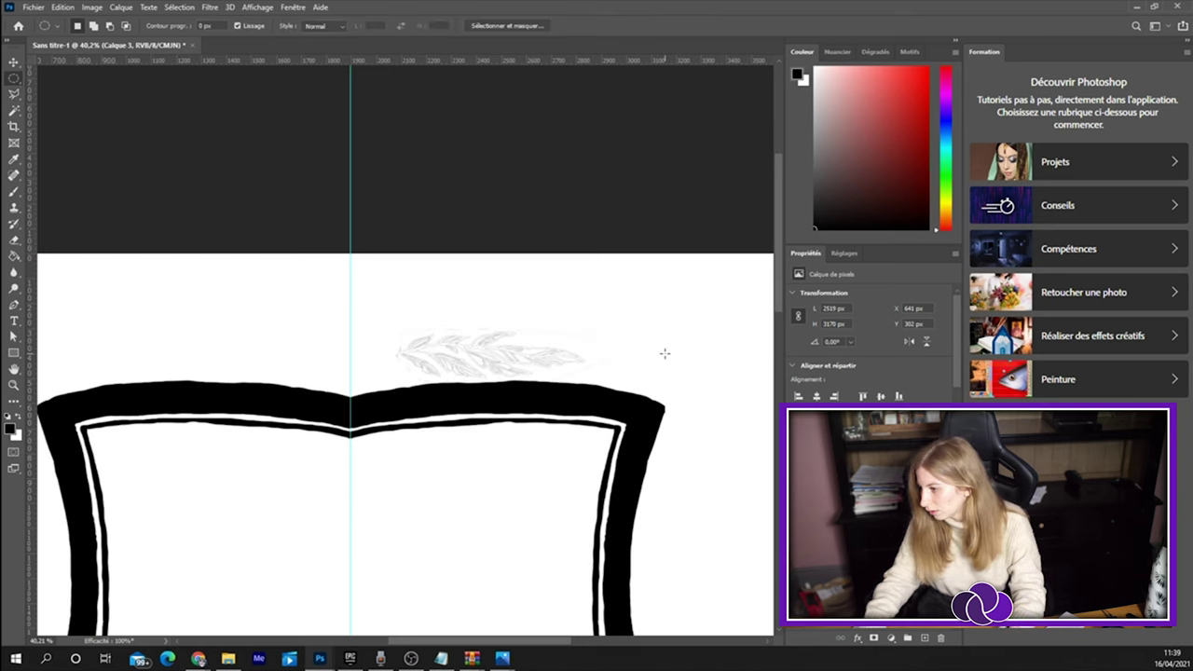
Paint the laurel leaves solid black inside their selection, then deselect.
left_click(821, 559, "ctrl")
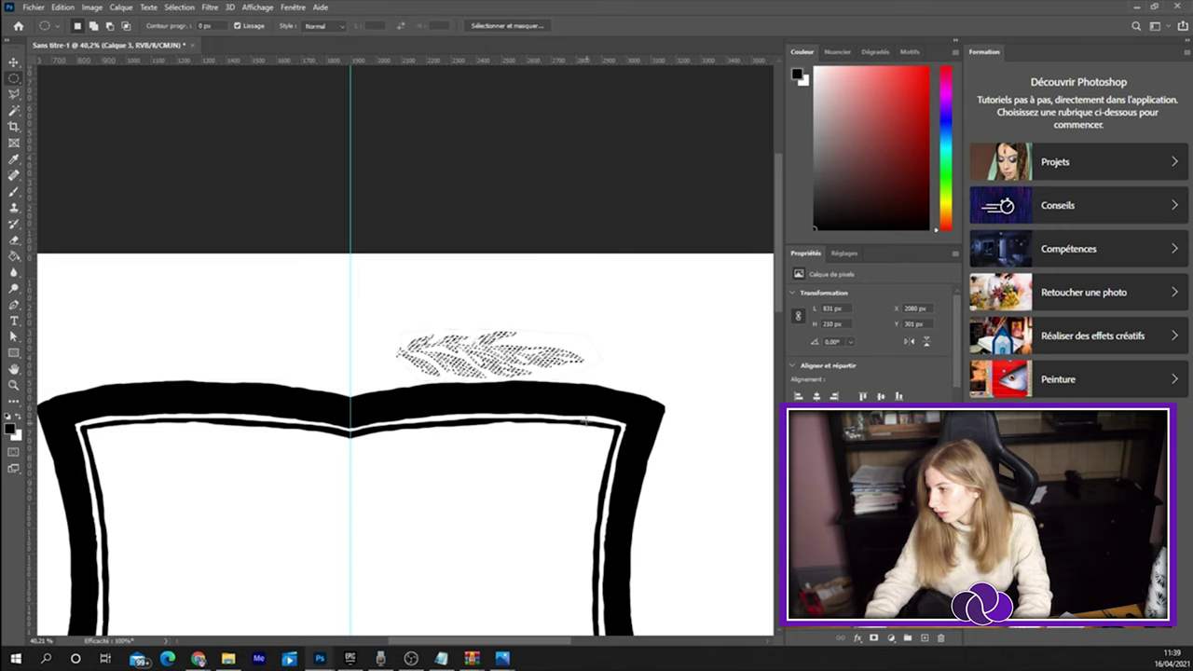
key("b")
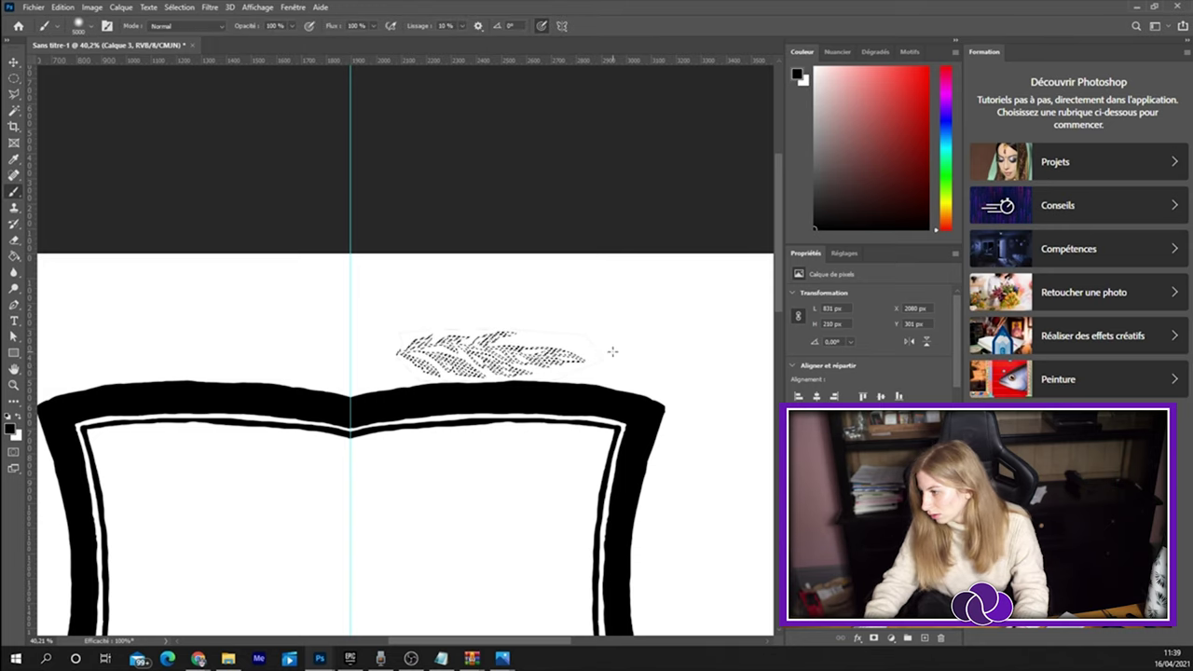
left_click_drag(404, 373, 569, 368)
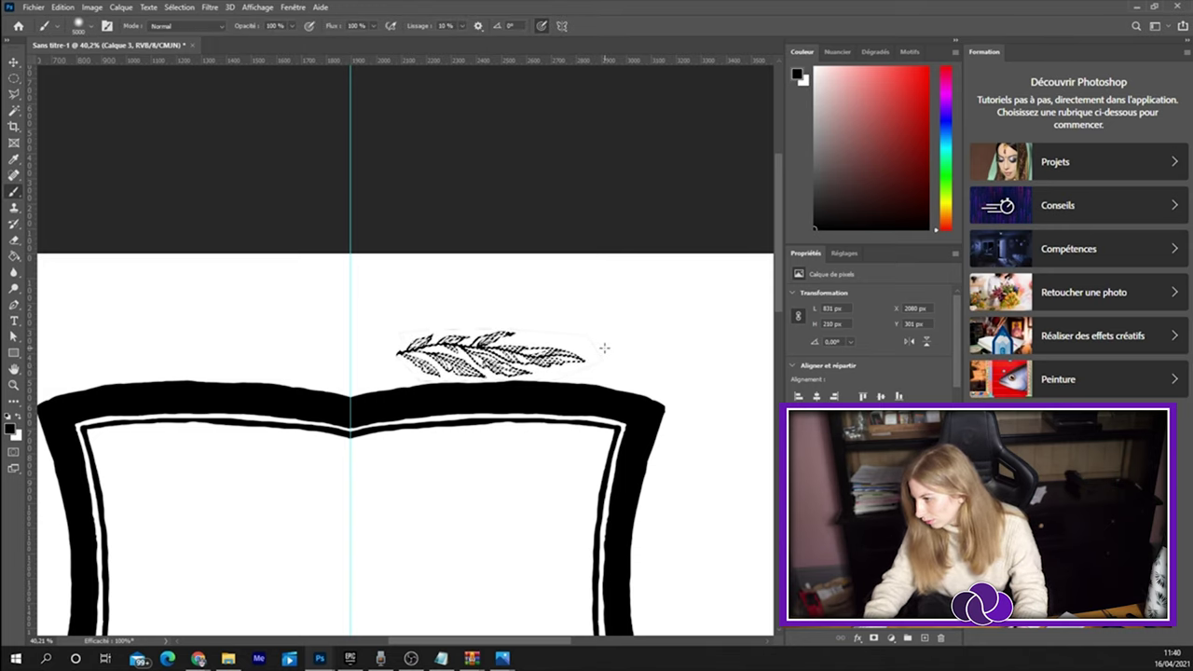
scroll(532, 395, "up", 5)
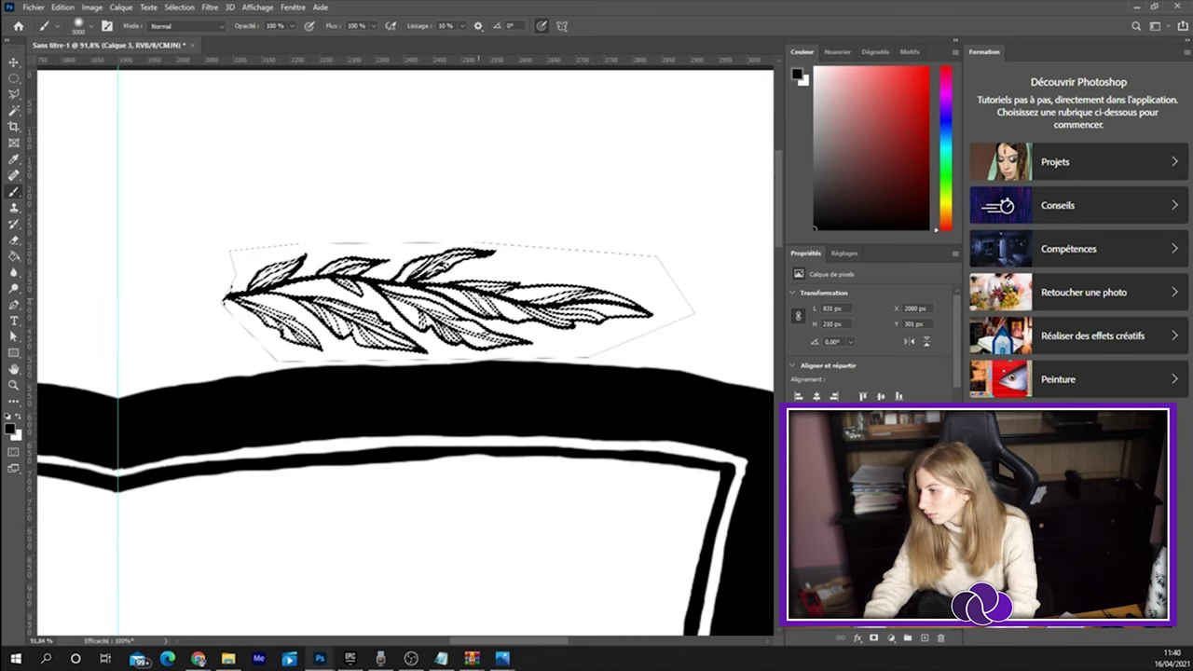
key("m")
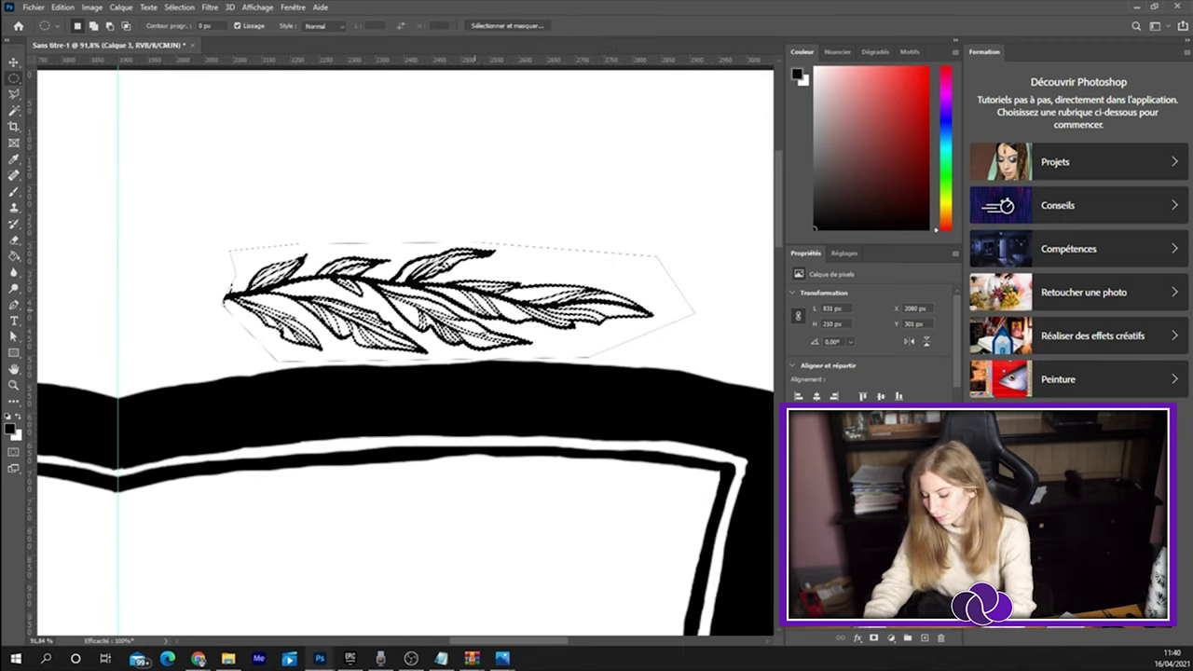
right_click(481, 319)
left_click(495, 328)
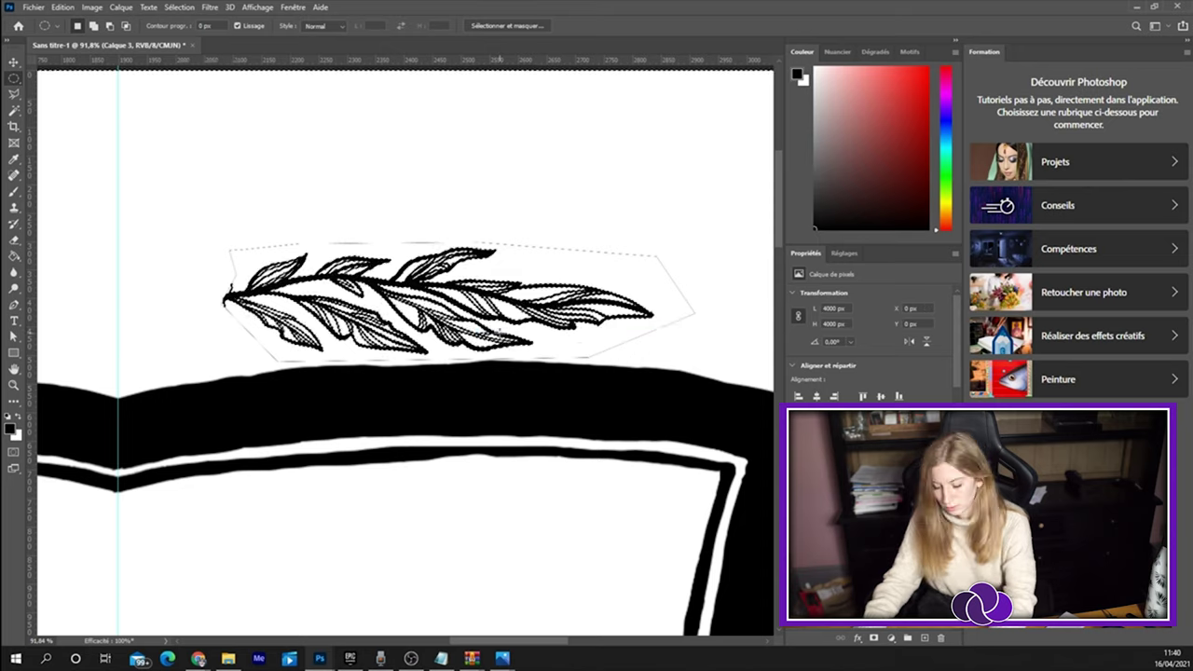
left_click(609, 233)
scroll(610, 233, "down", 3)
scroll(604, 270, "down", 2)
Enlarge the laurel sprig to about 177% and tilt it at the shield's bottom tip.
scroll(597, 307, "down", 2)
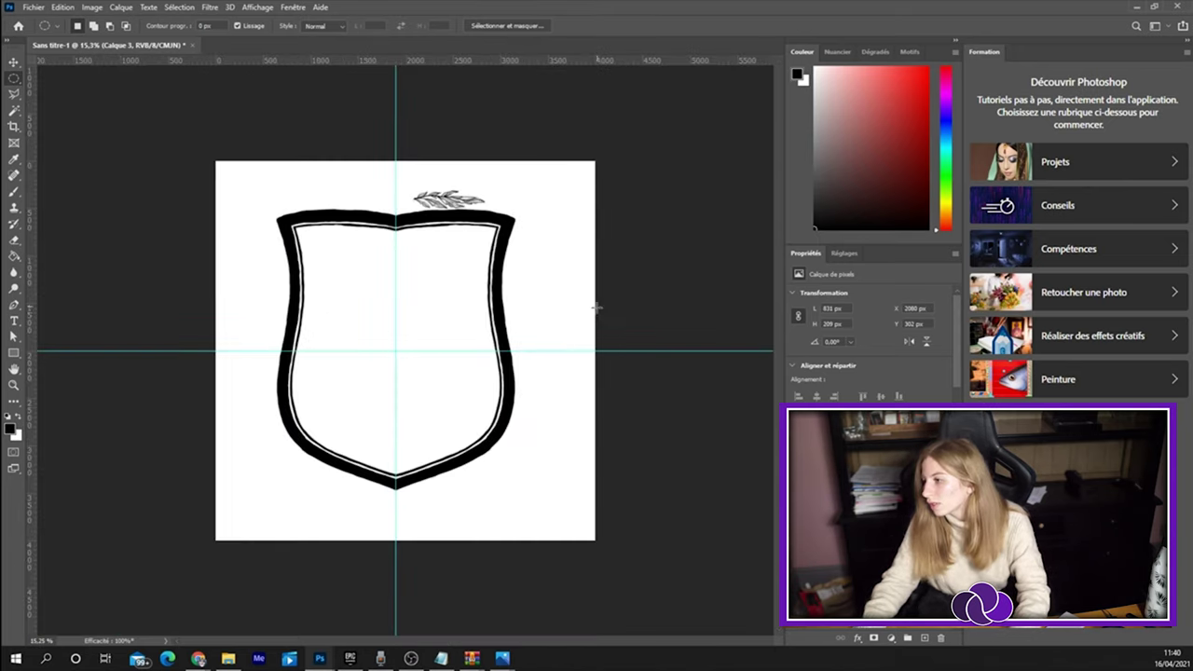
key("ctrl+t")
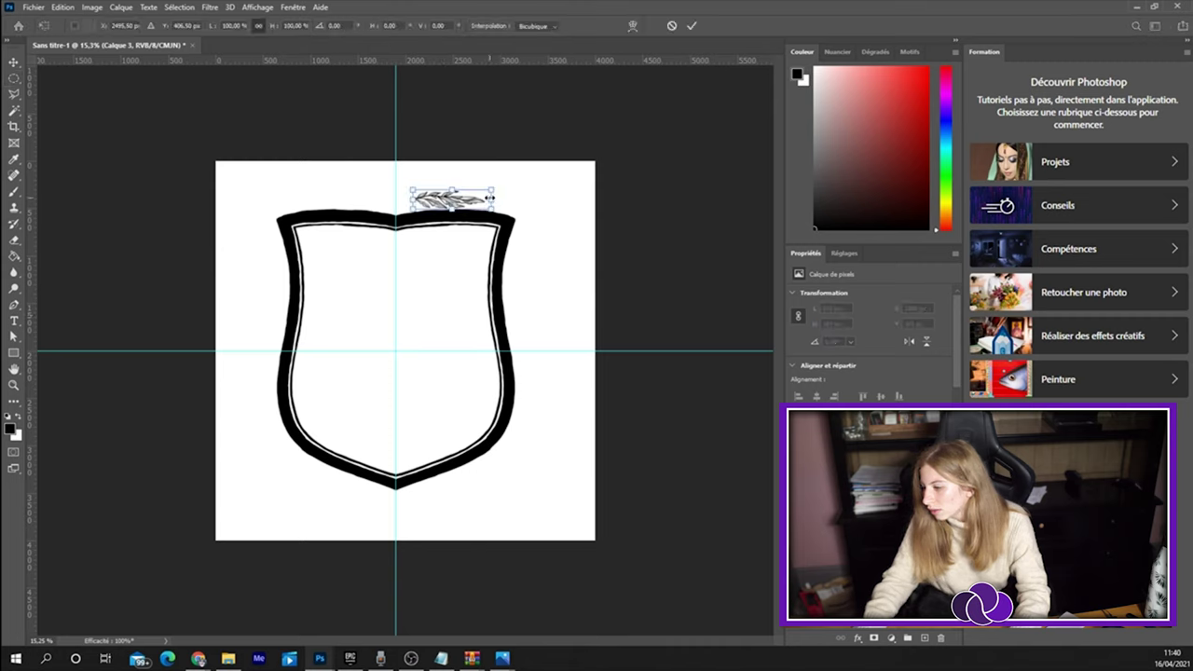
mouse_move(492, 198)
left_mouse_down()
mouse_move(552, 199)
mouse_move(502, 463)
left_mouse_up()
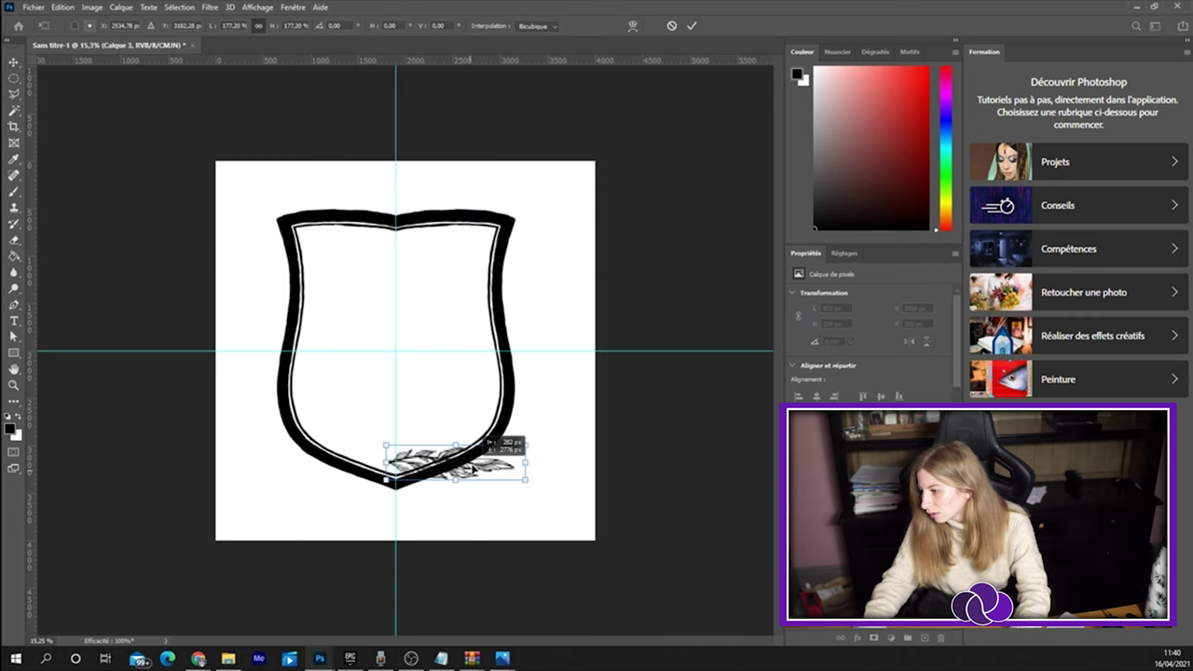
mouse_move(591, 514)
left_mouse_down()
mouse_move(596, 429)
mouse_move(601, 457)
left_mouse_up()
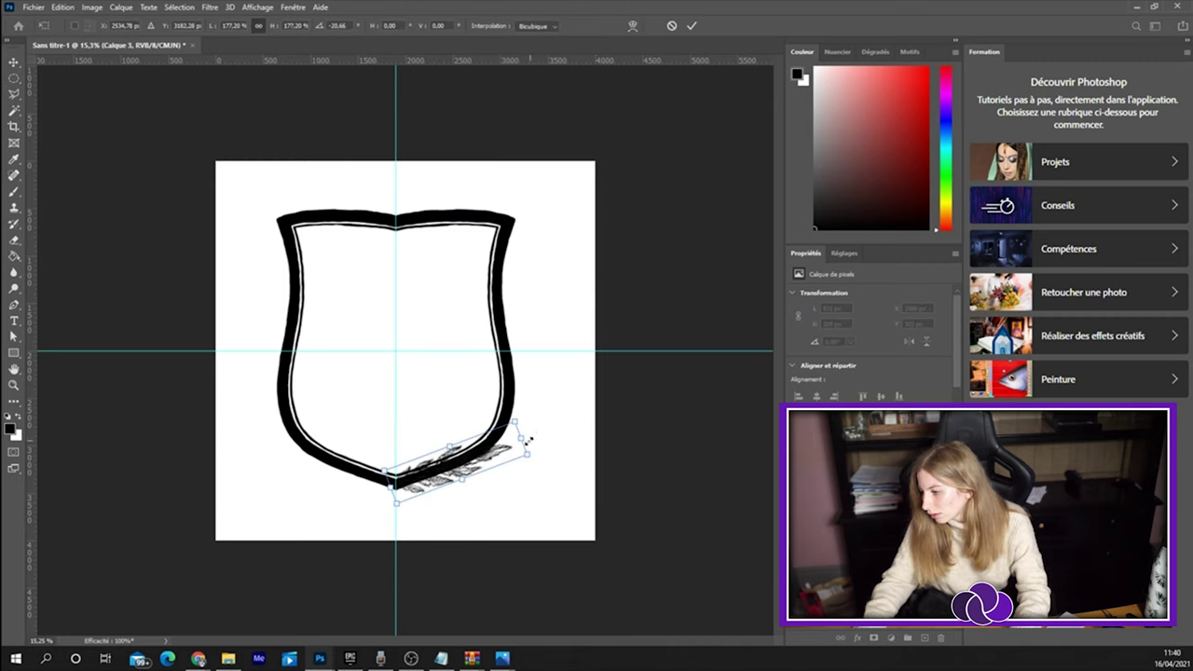
left_click_drag(527, 440, 578, 424)
left_click_drag(480, 450, 477, 447)
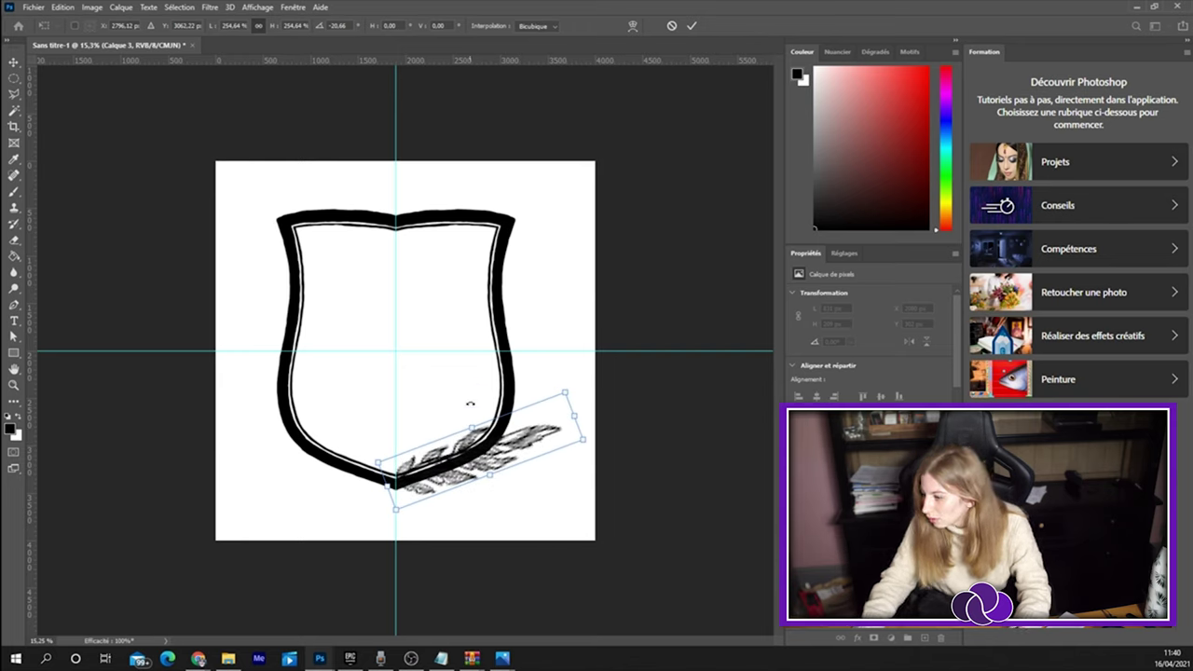
Warp the laurel to curve up along the shield edge, then duplicate its layer.
left_click(632, 27)
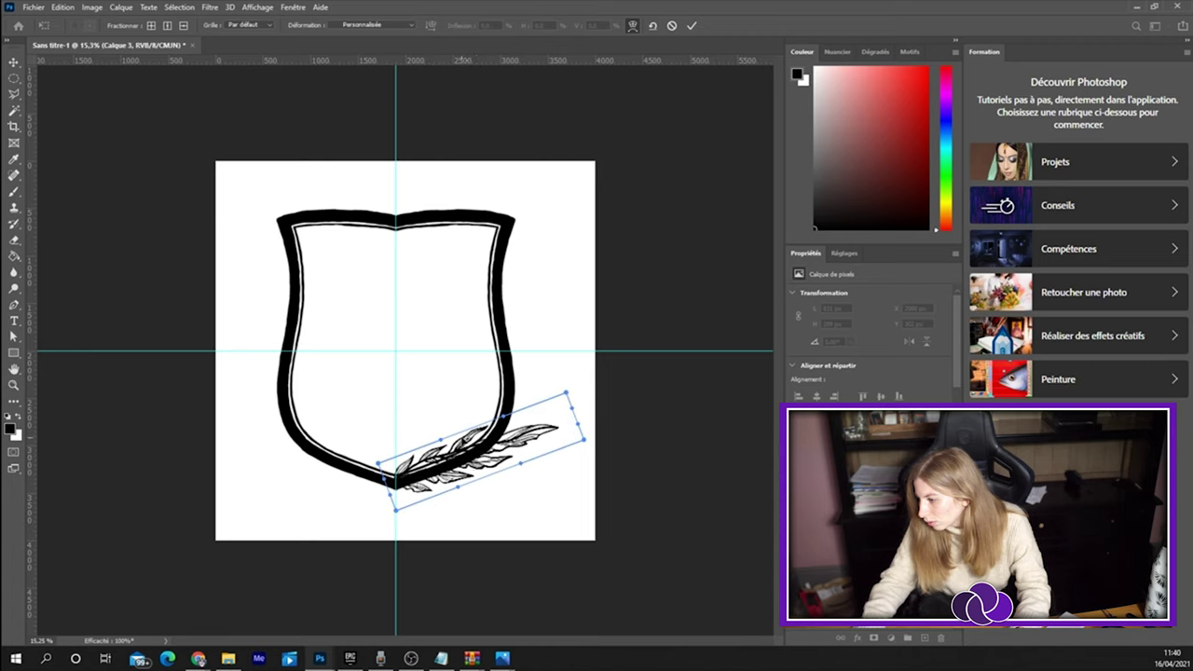
left_click_drag(464, 436, 533, 432)
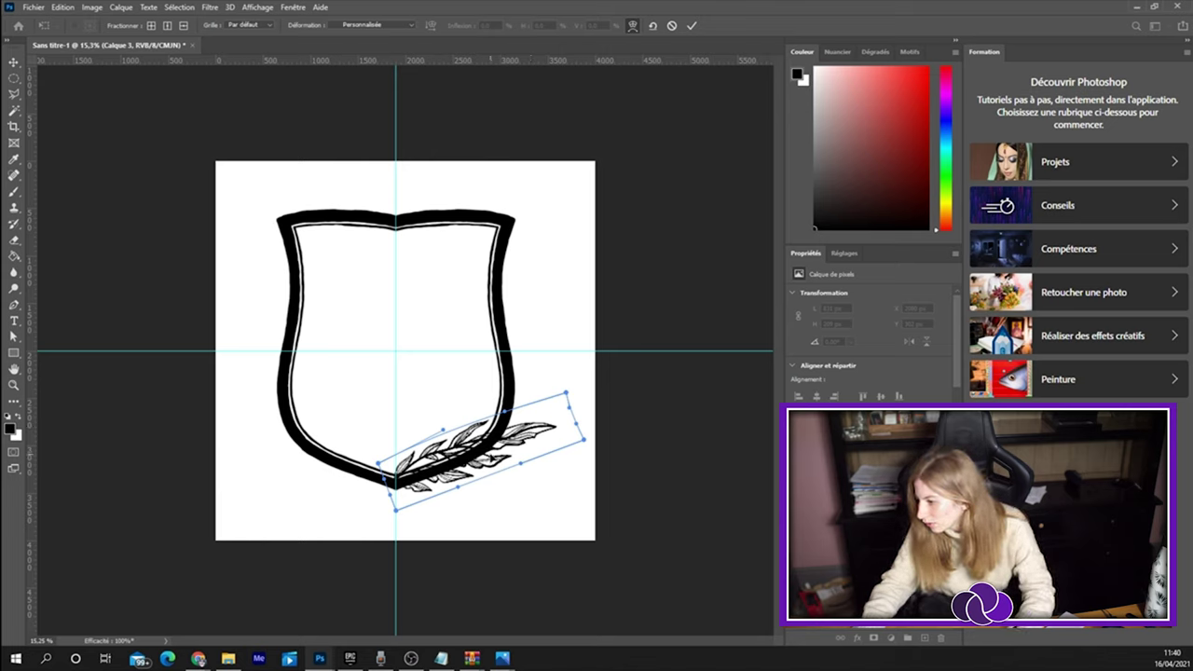
key("Return")
key("m")
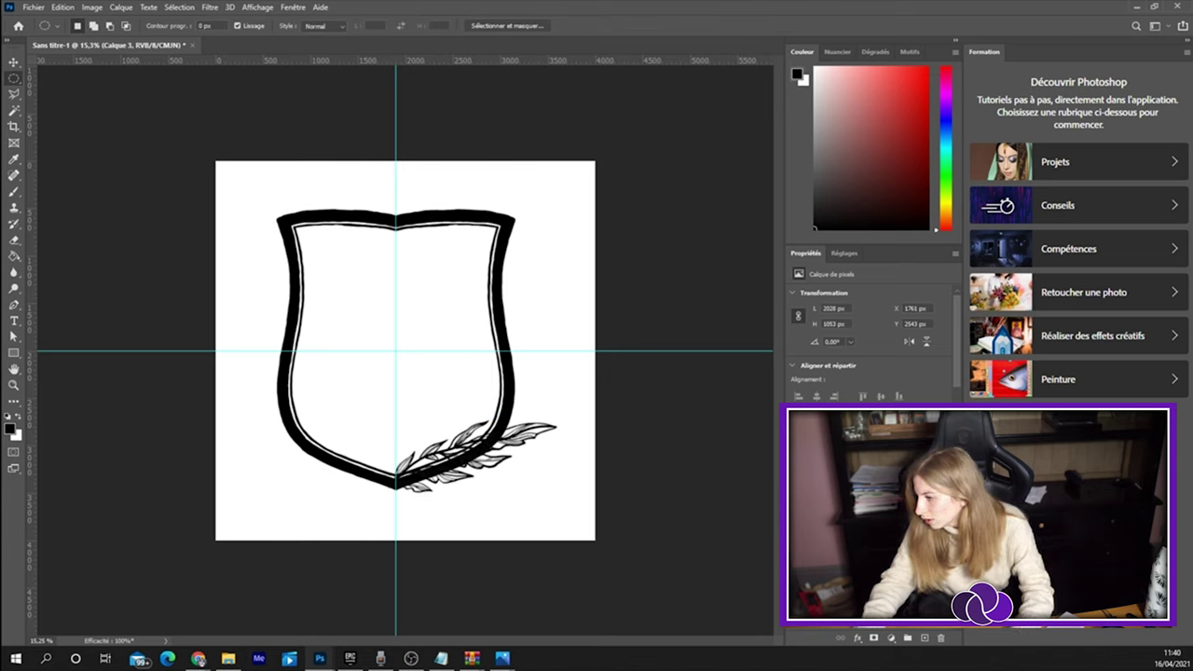
key("ctrl+j")
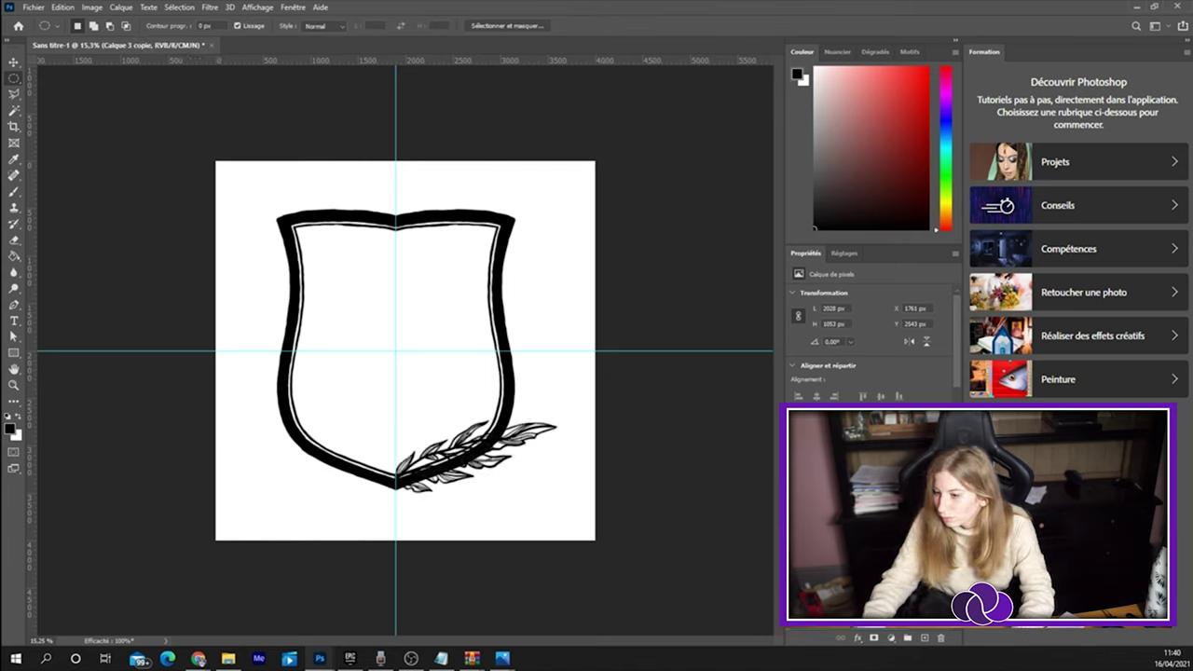
Flip the laurel copy horizontally and move it under the shield's lower left side.
left_click(62, 6)
mouse_move(86, 291)
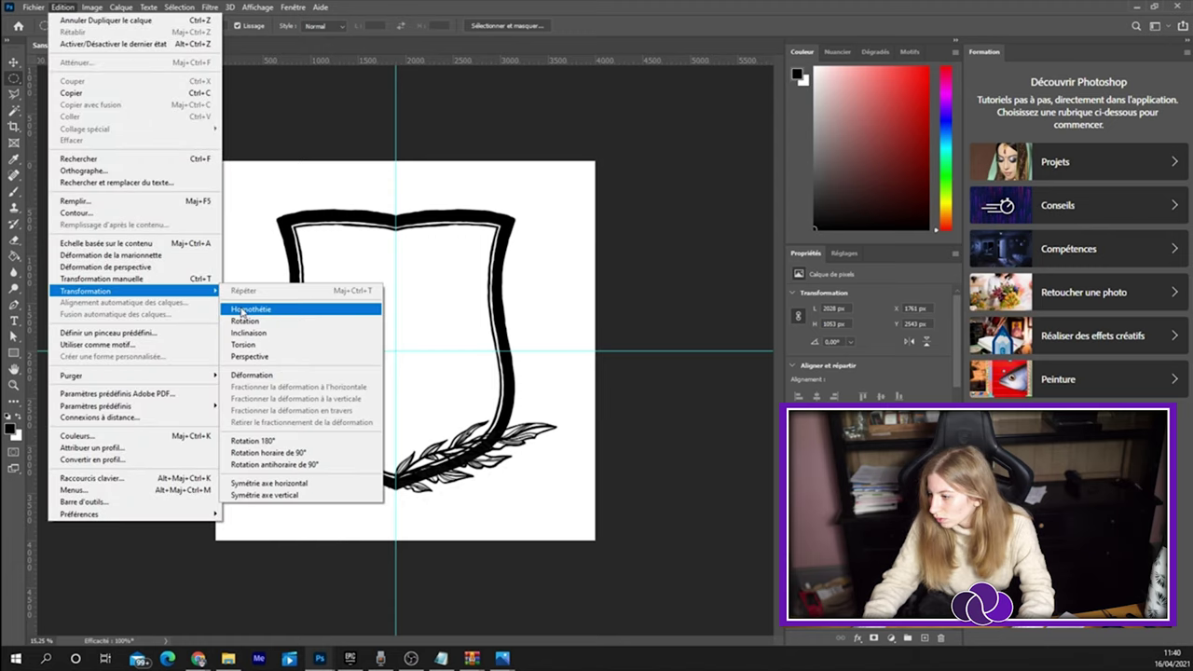
left_click(268, 483)
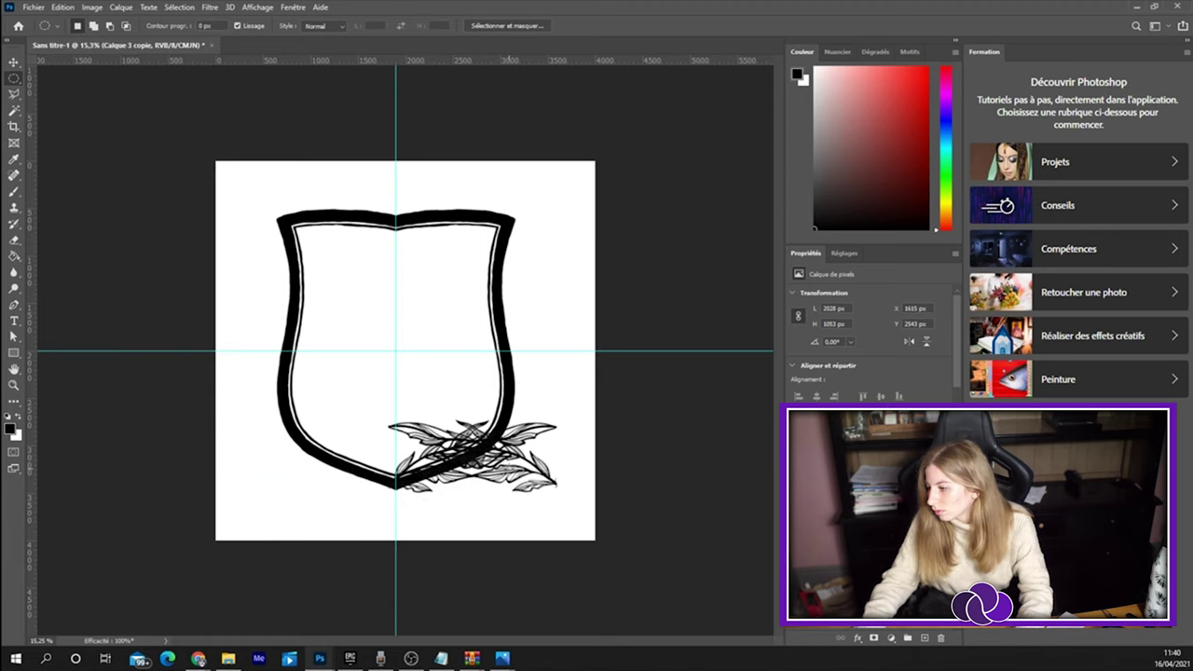
key("ctrl+t")
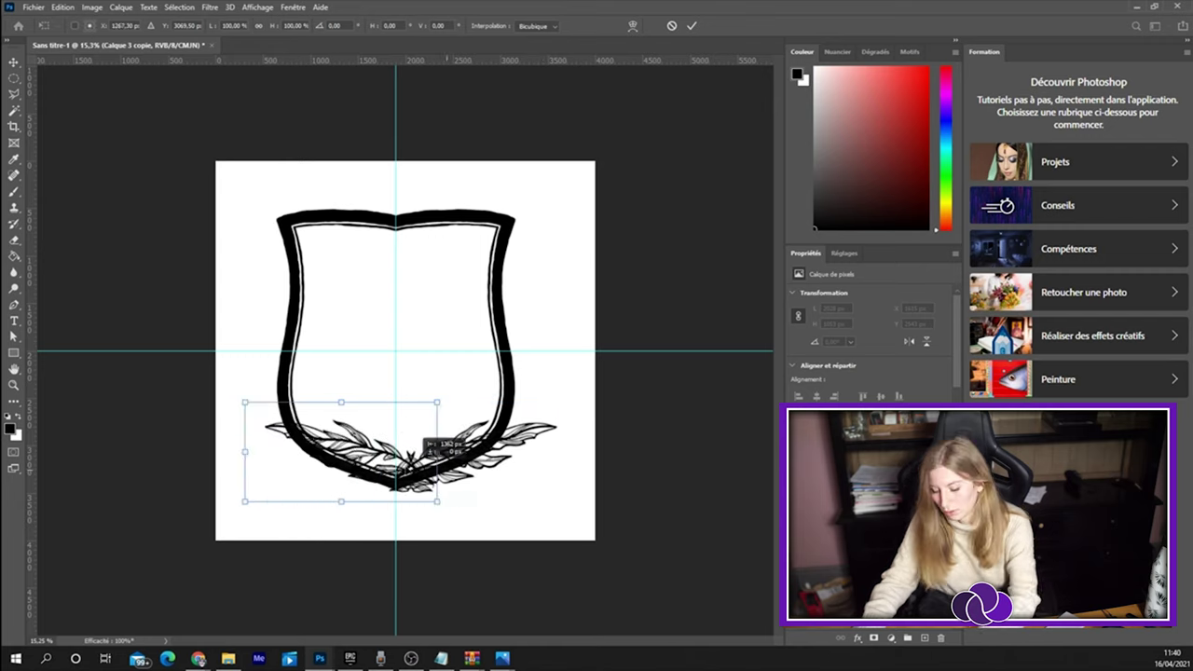
left_click_drag(546, 439, 392, 438)
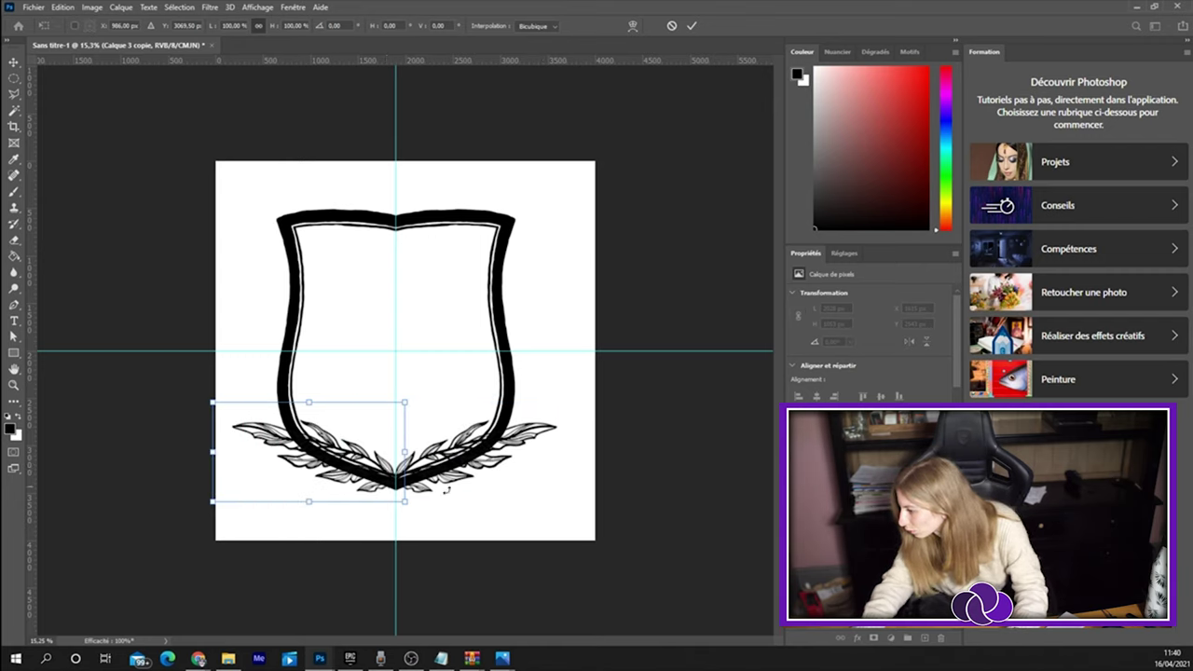
key("Return")
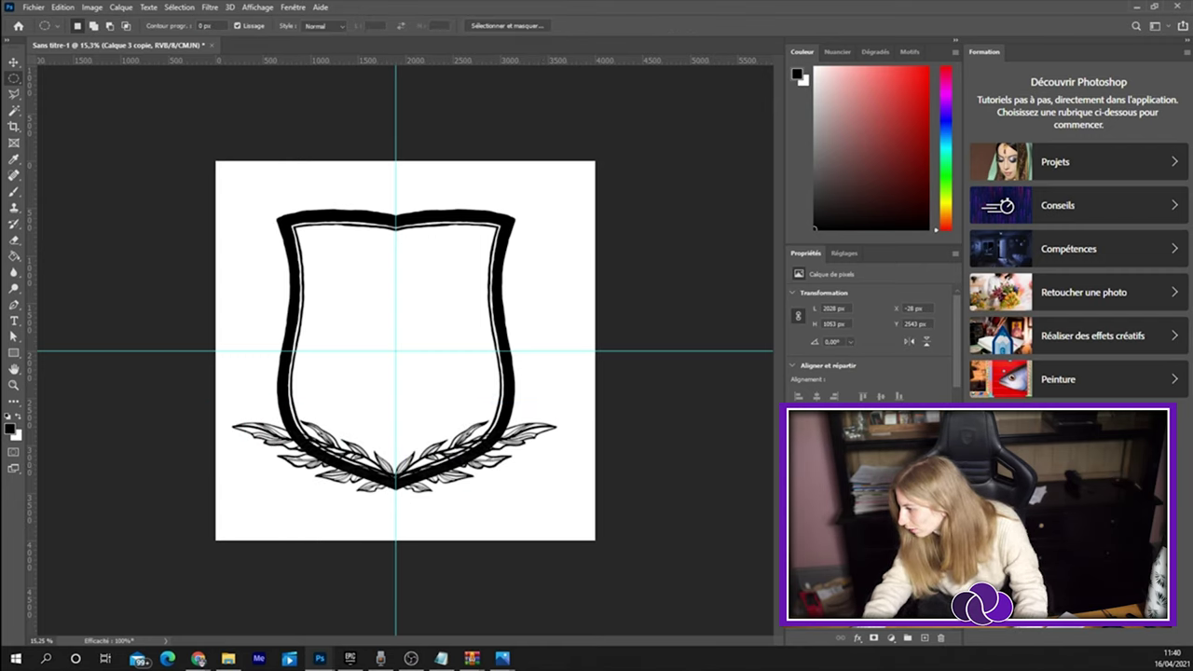
Group both laurel layers and lower the shield outline layer's opacity to 70%.
key("ctrl+alt+a")
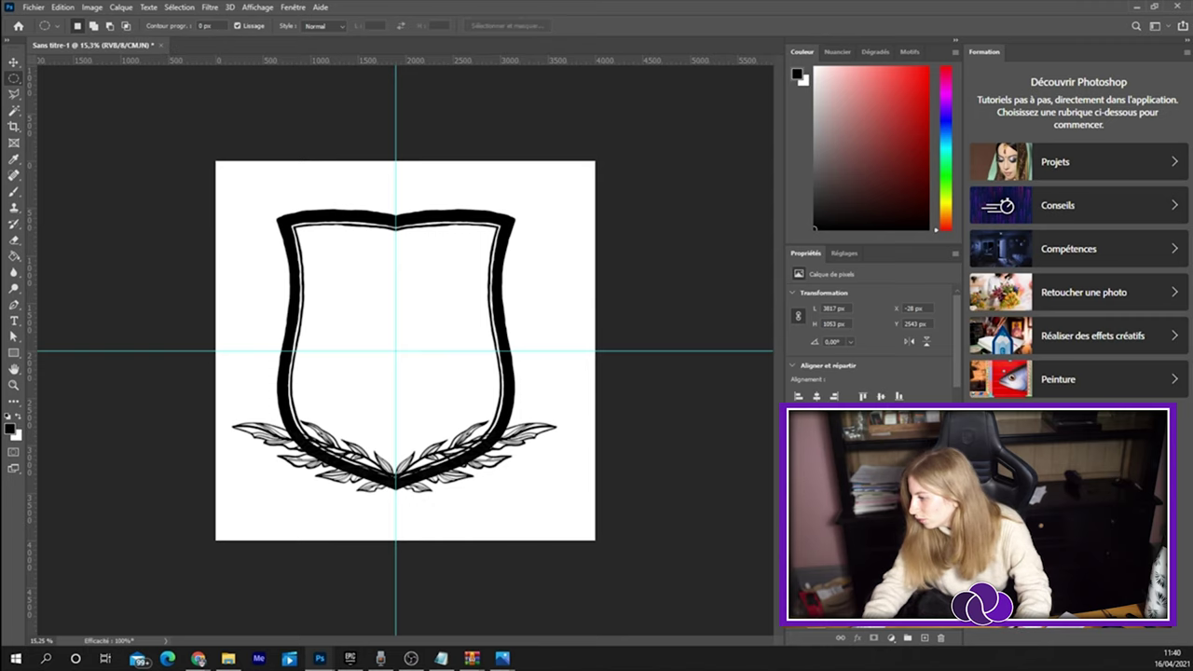
key("ctrl+g")
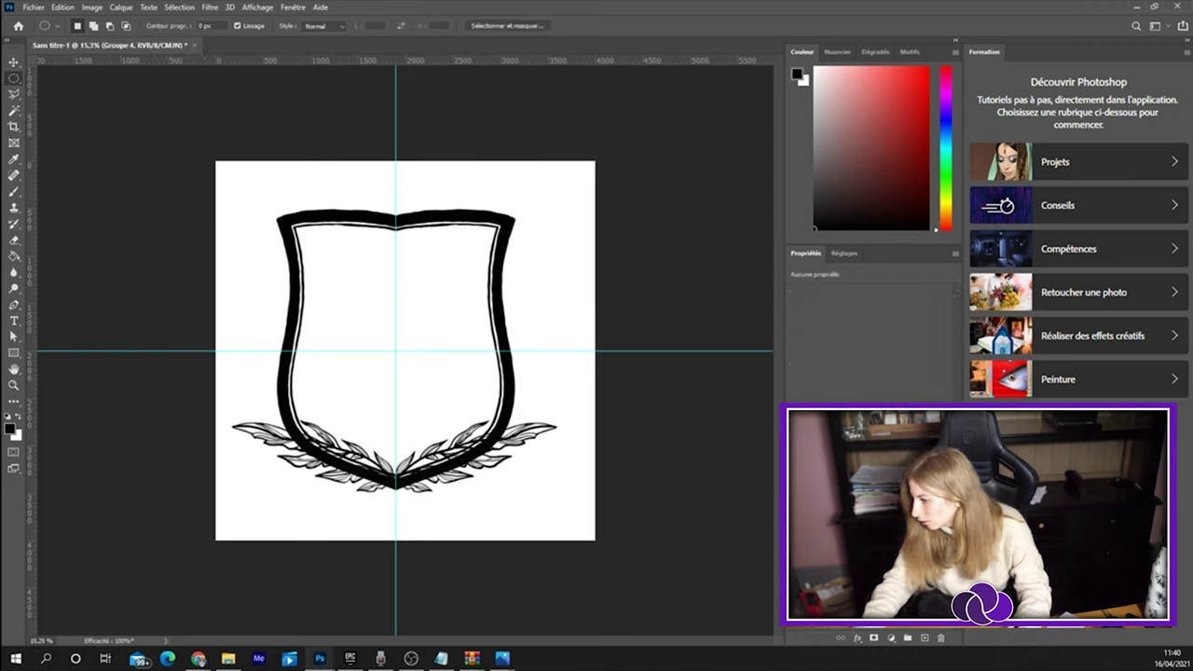
left_click(885, 522)
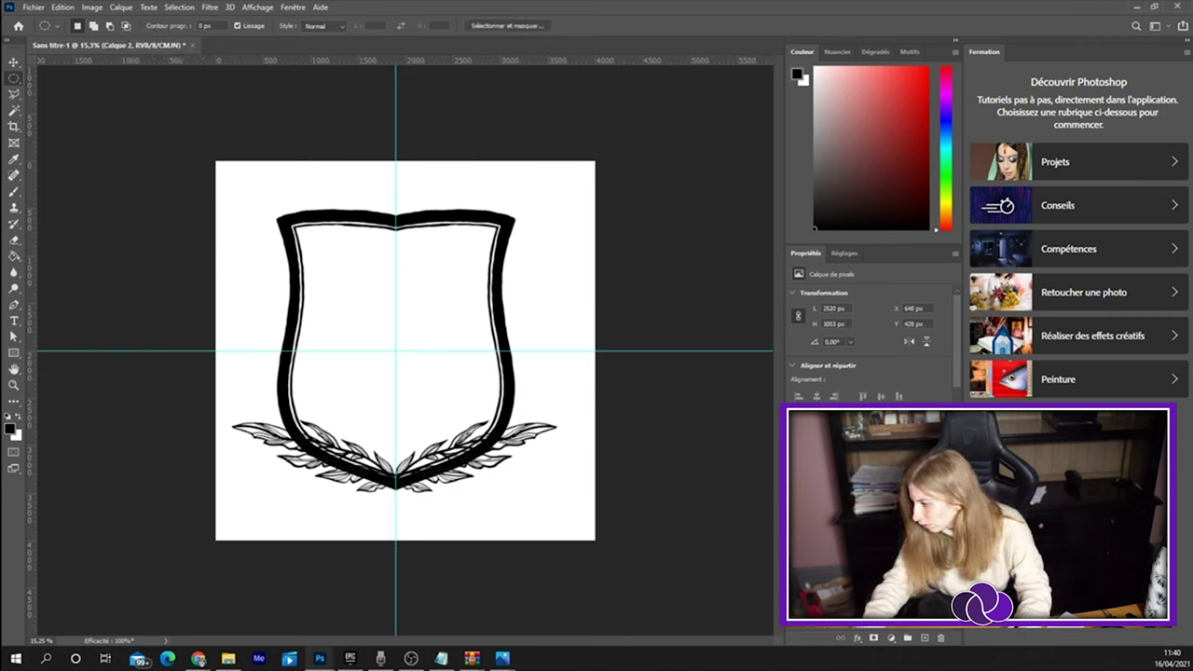
key("7")
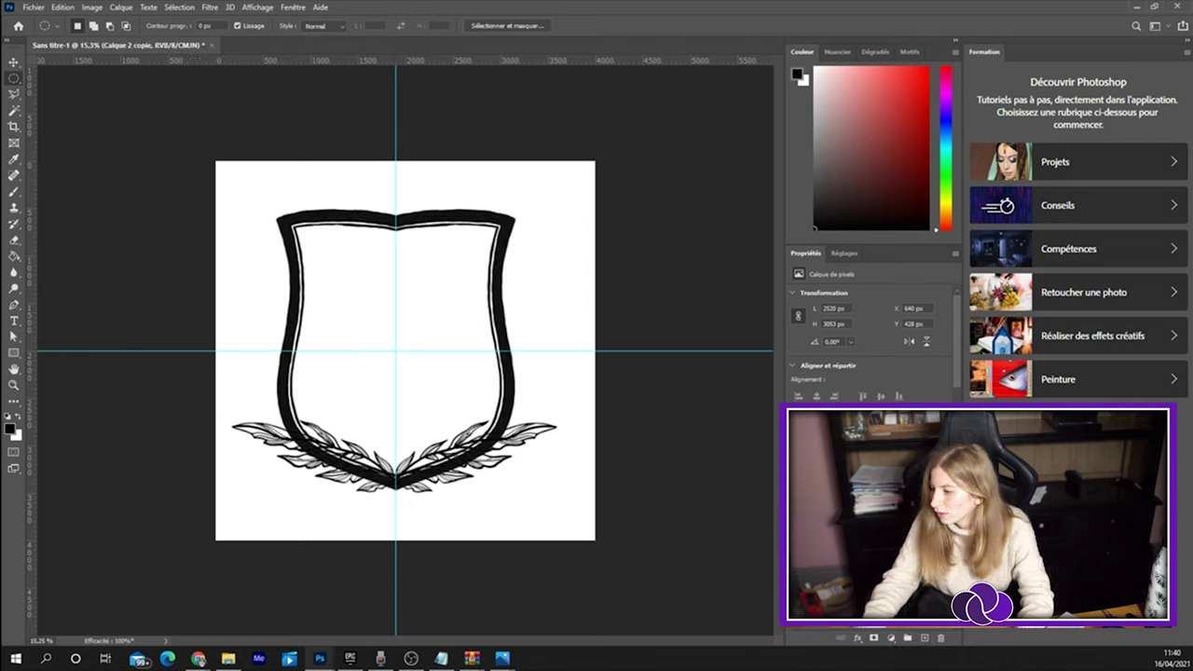
Duplicate the shield outline, erase its lower sides into a fade, and paste in the broom drawing.
key("ctrl+j")
key("e")
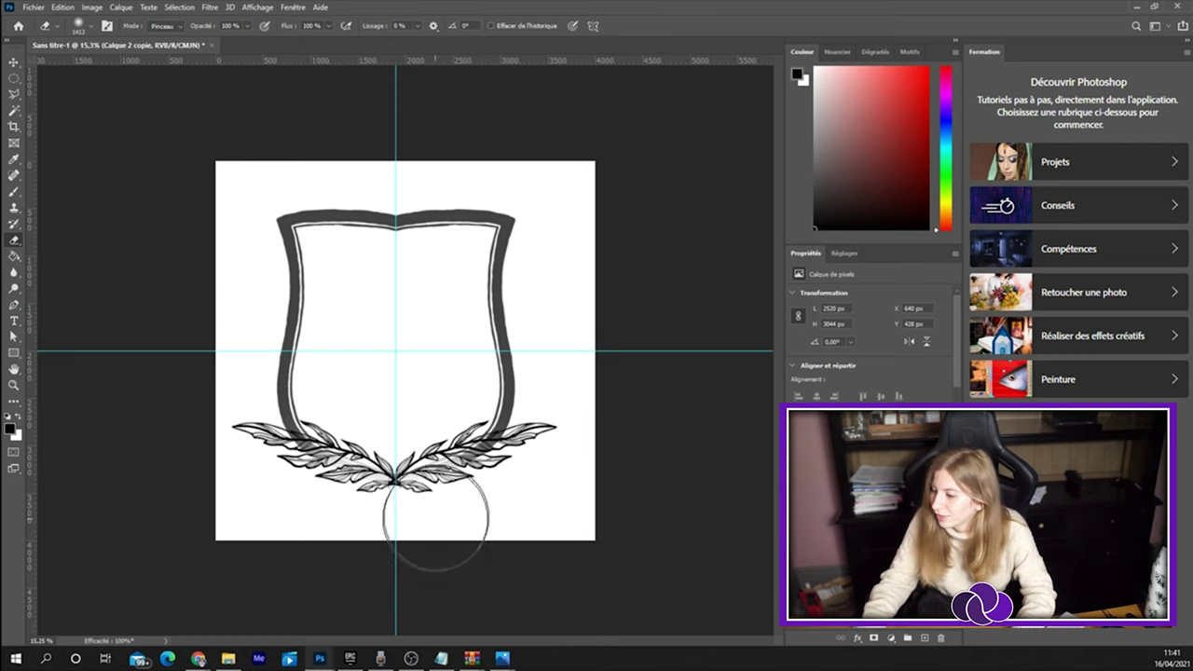
left_click_drag(426, 520, 436, 519)
scroll(436, 519, "up", 3)
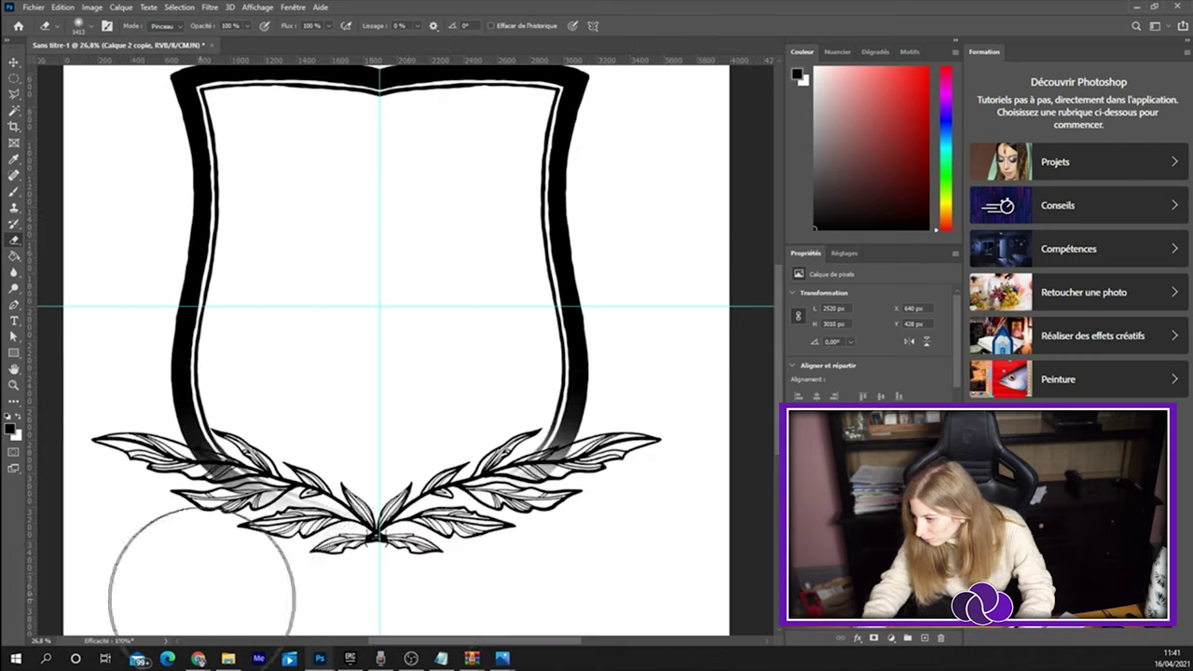
left_click_drag(199, 559, 386, 426)
scroll(386, 426, "down", 2)
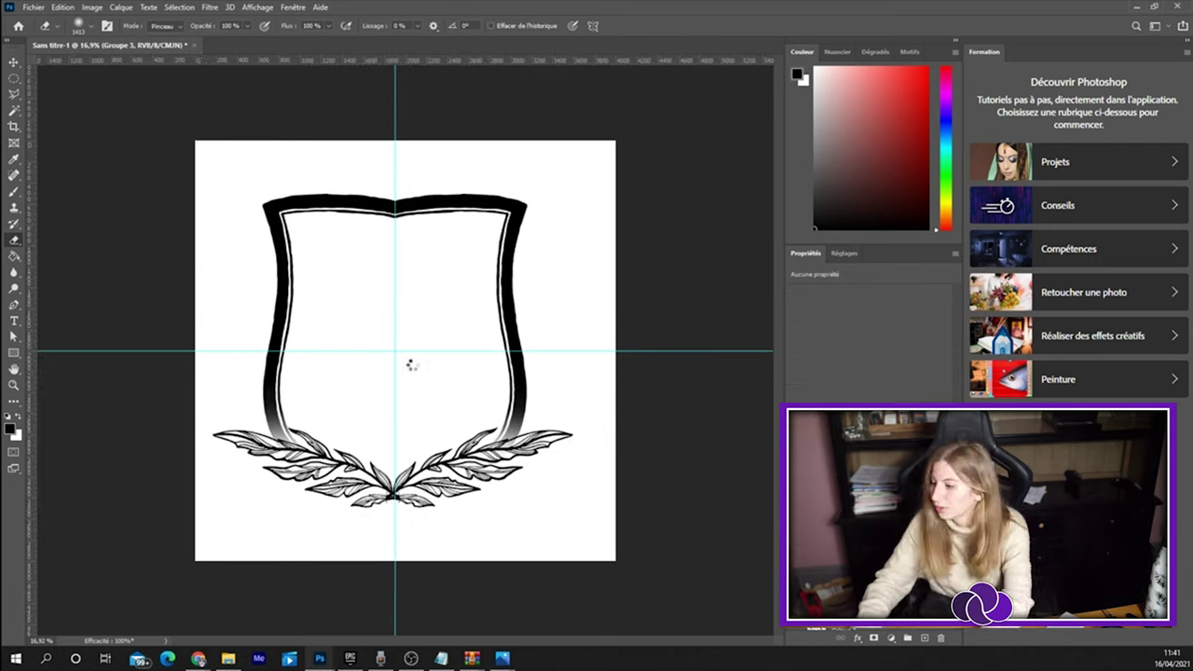
key("Delete")
key("Return")
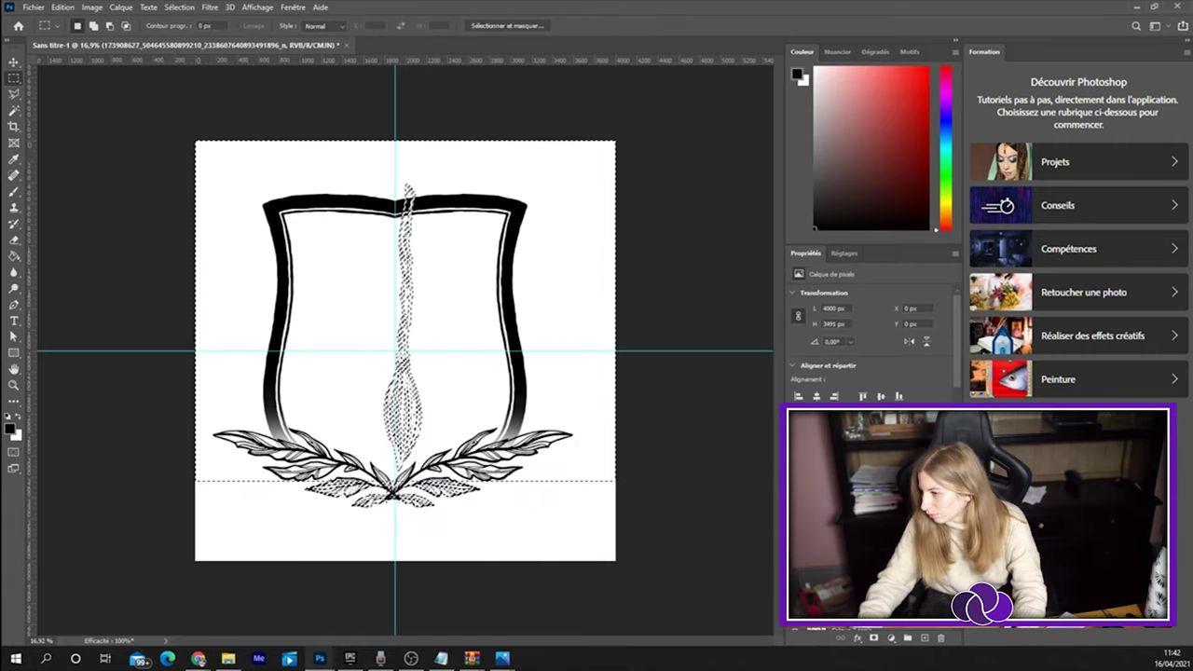
Enlarge the broom and rotate it diagonally across the shield.
left_click_drag(411, 234, 457, 250)
scroll(445, 277, "up", 2)
mouse_move(514, 332)
left_mouse_down()
mouse_move(501, 266)
mouse_move(378, 346)
left_mouse_up()
scroll(500, 267, "down", 2)
left_click_drag(591, 322, 621, 302)
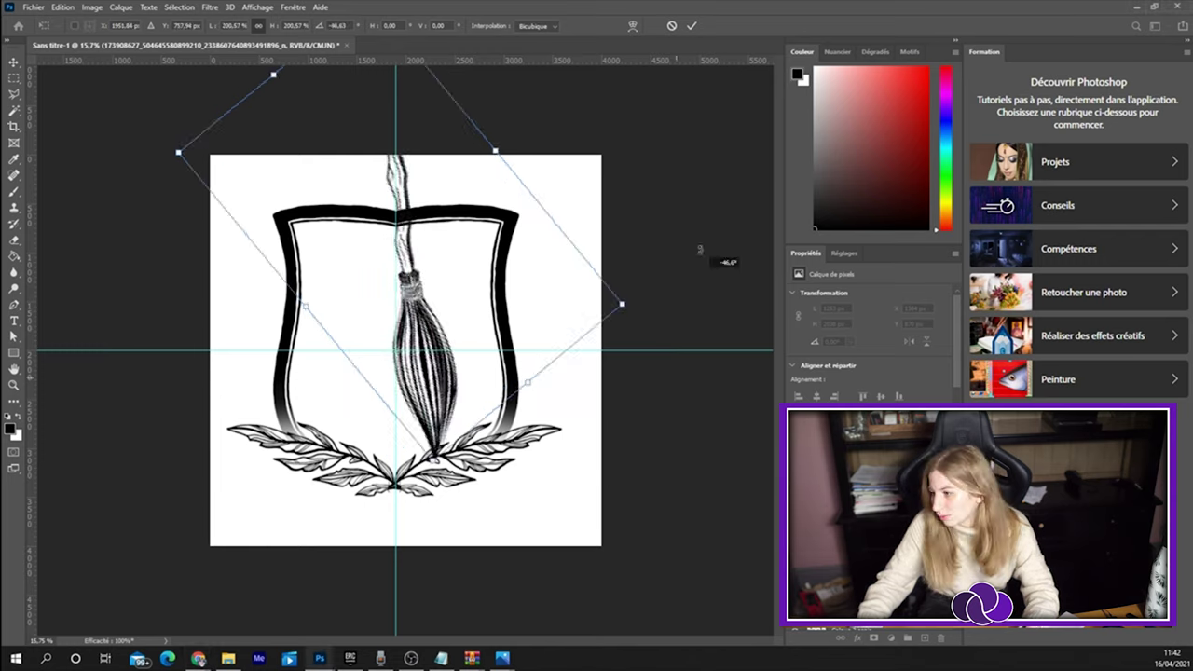
left_click_drag(429, 322, 435, 305)
key("Return")
Lasso and clear the shield border where the broom handle crosses it.
scroll(333, 159, "up", 1)
key("l")
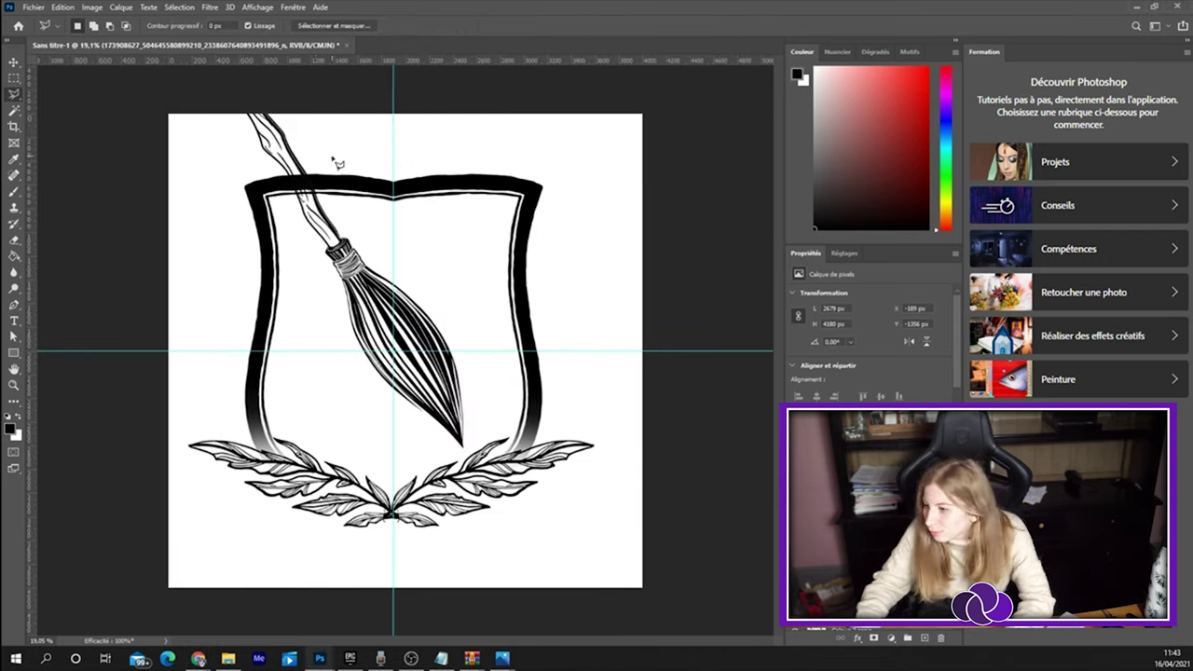
scroll(341, 190, "up", 2)
scroll(341, 189, "up", 2)
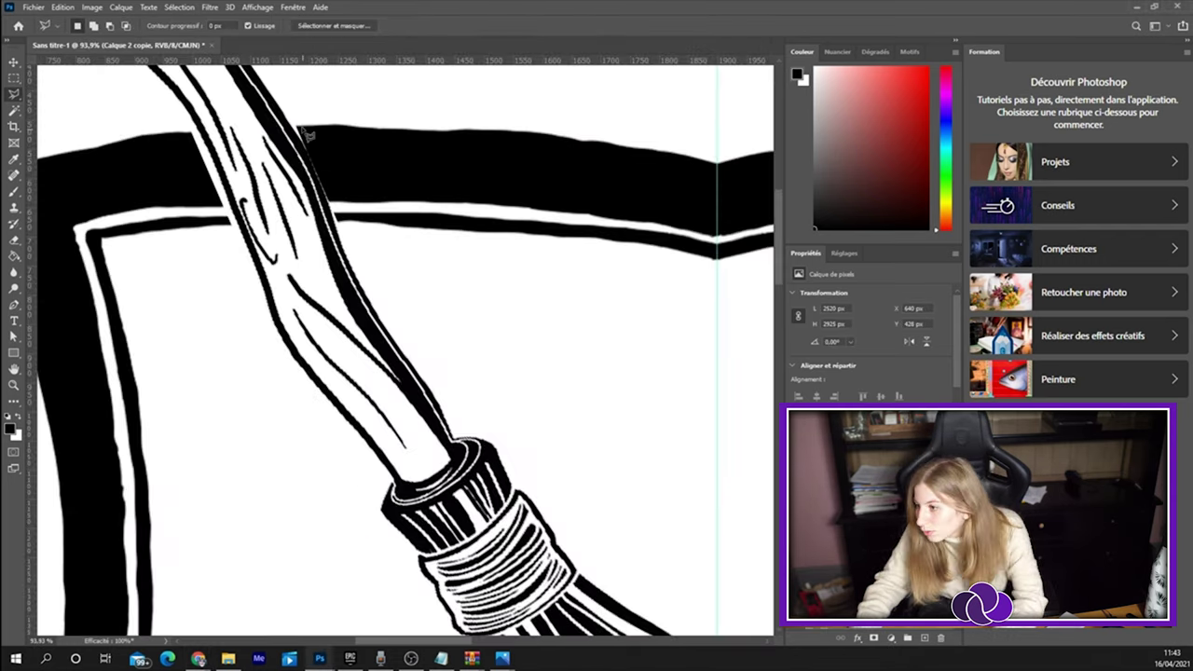
left_click_drag(257, 110, 341, 255)
key("ctrl+d")
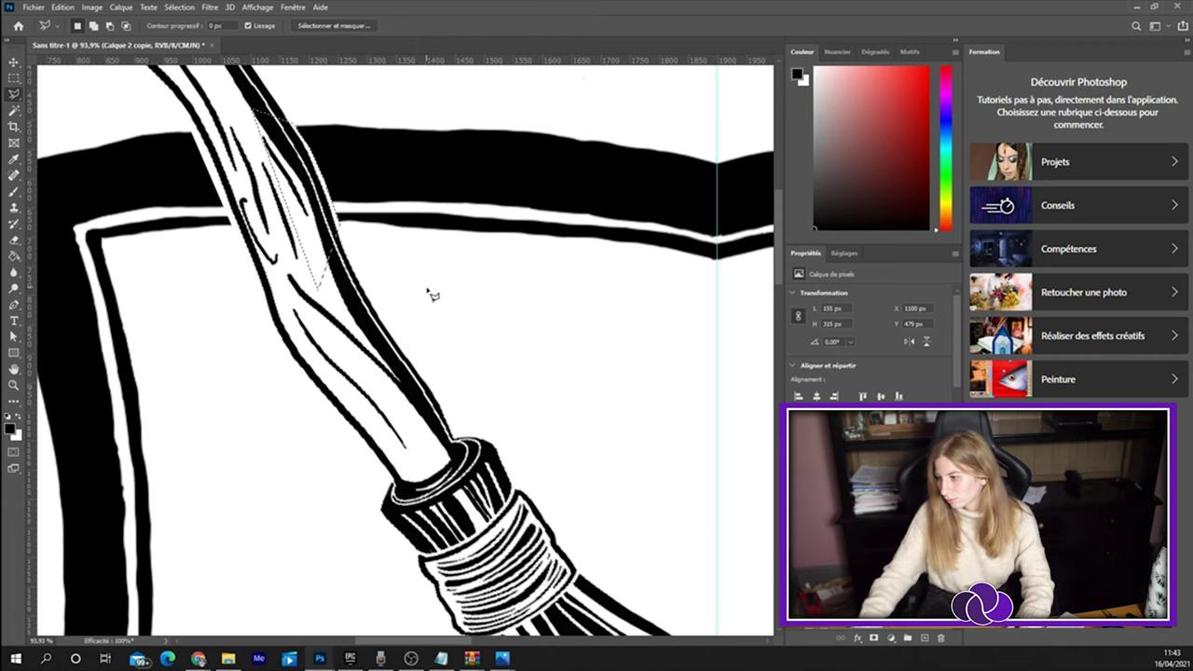
key("m")
scroll(443, 326, "down", 5)
scroll(443, 326, "down", 2)
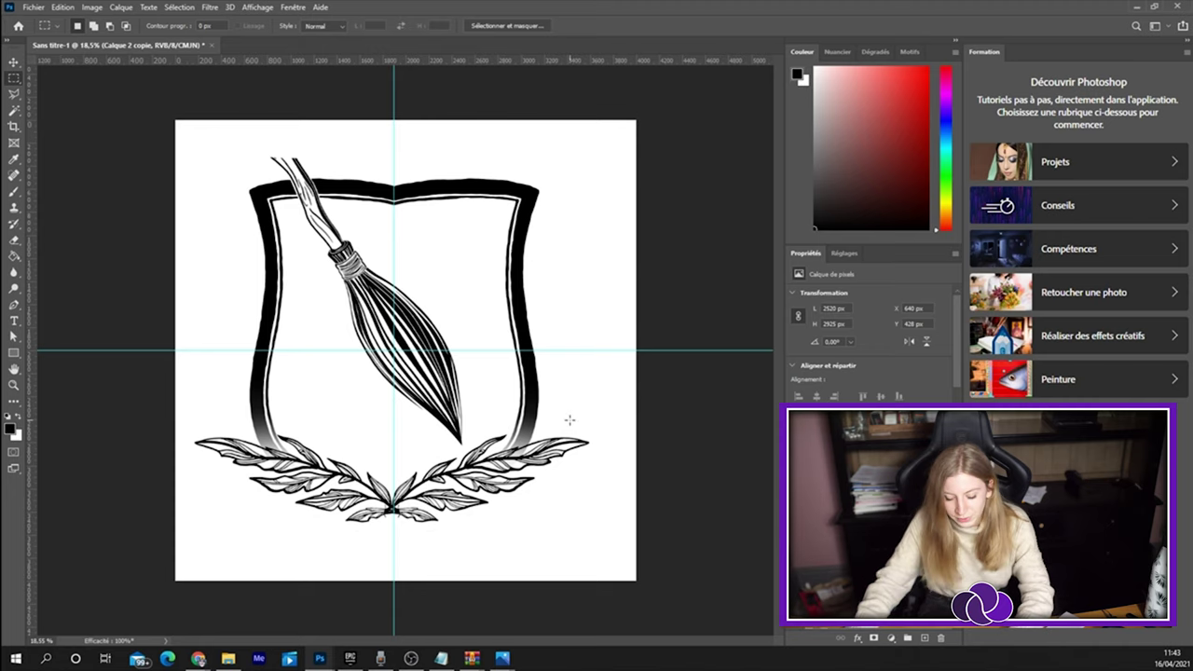
key("v")
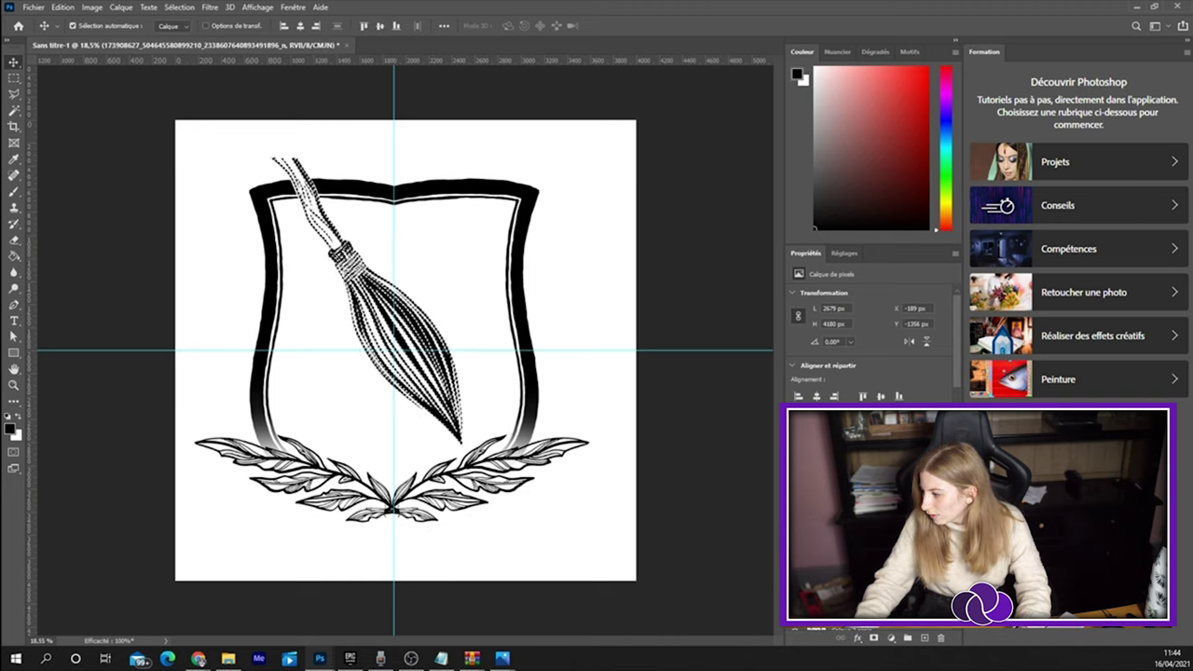
left_click(925, 640)
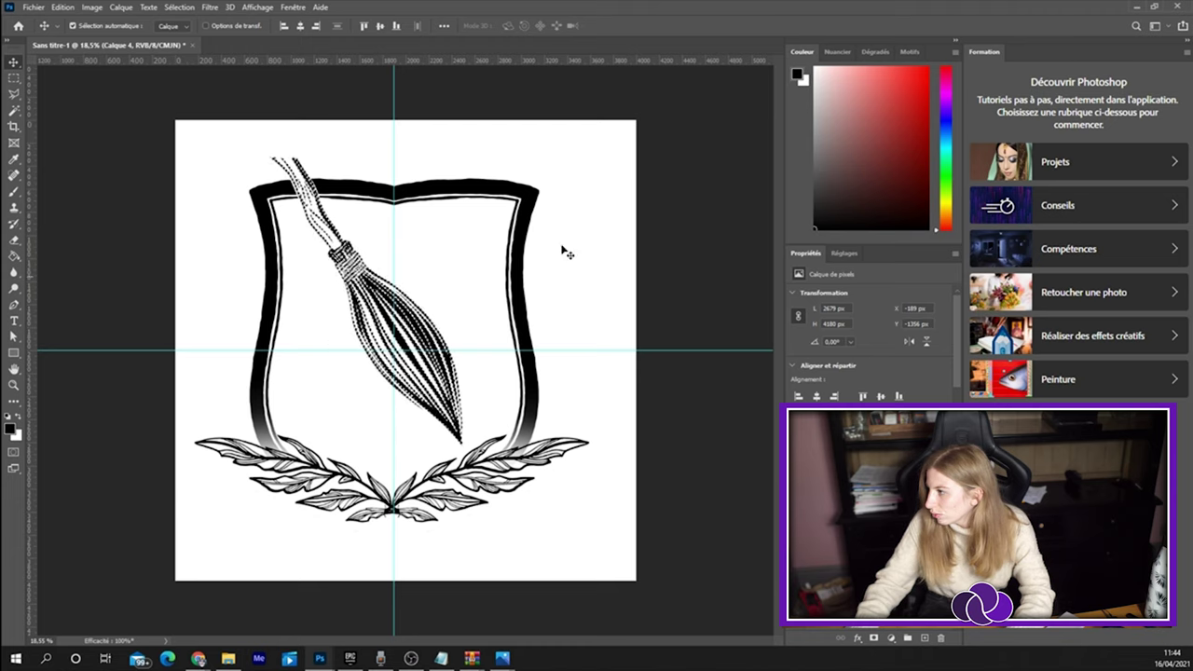
left_click(920, 74)
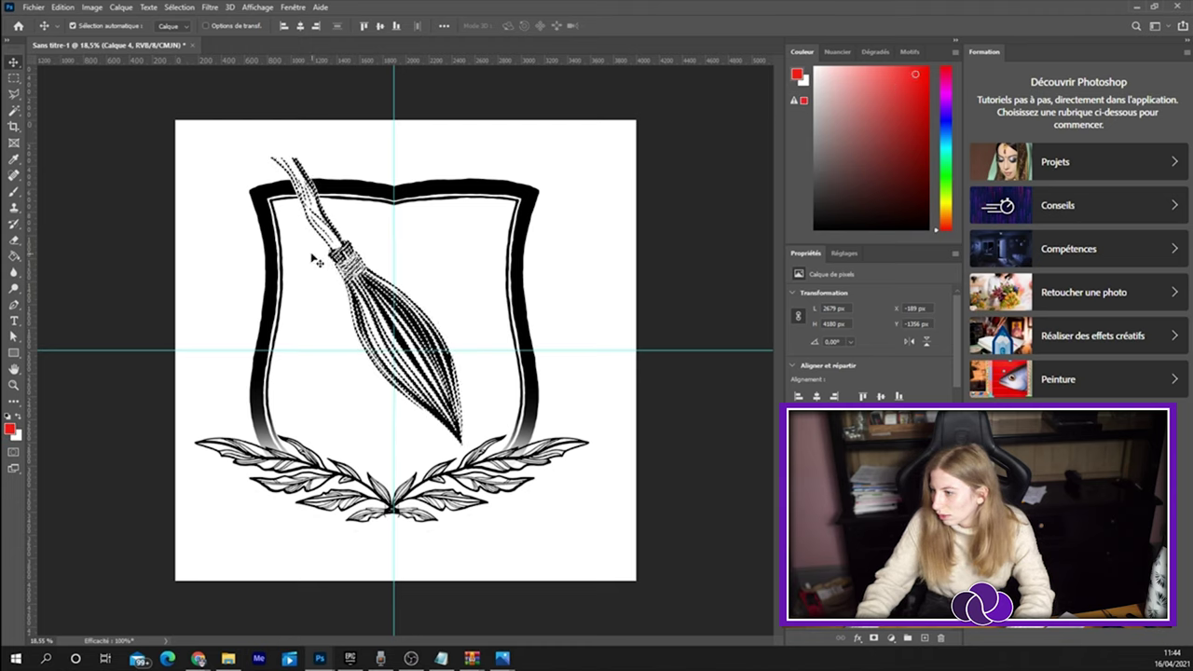
key("b")
left_click_drag(512, 405, 343, 297)
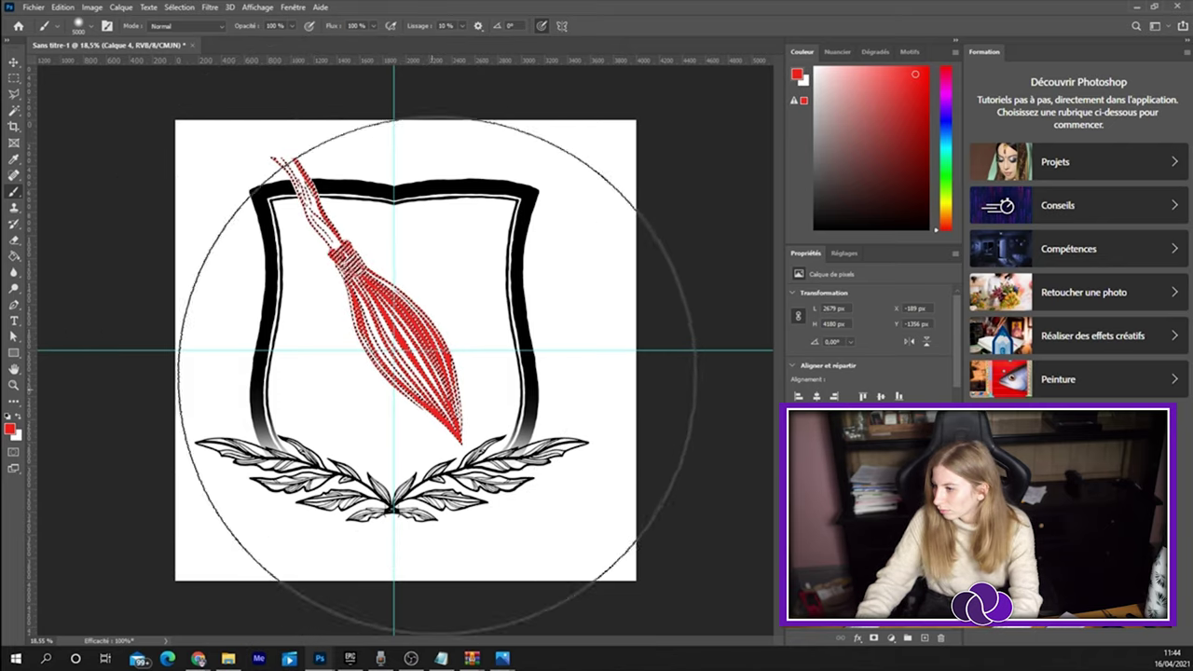
key("m")
key("ctrl+d")
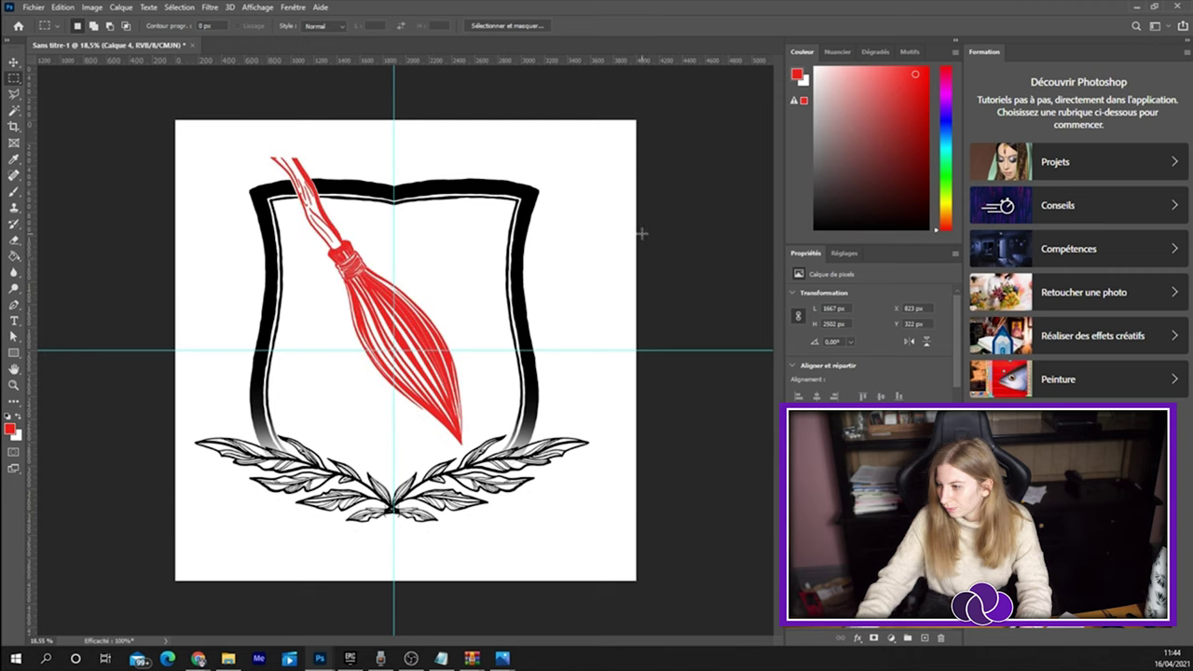
scroll(434, 448, "up", 2)
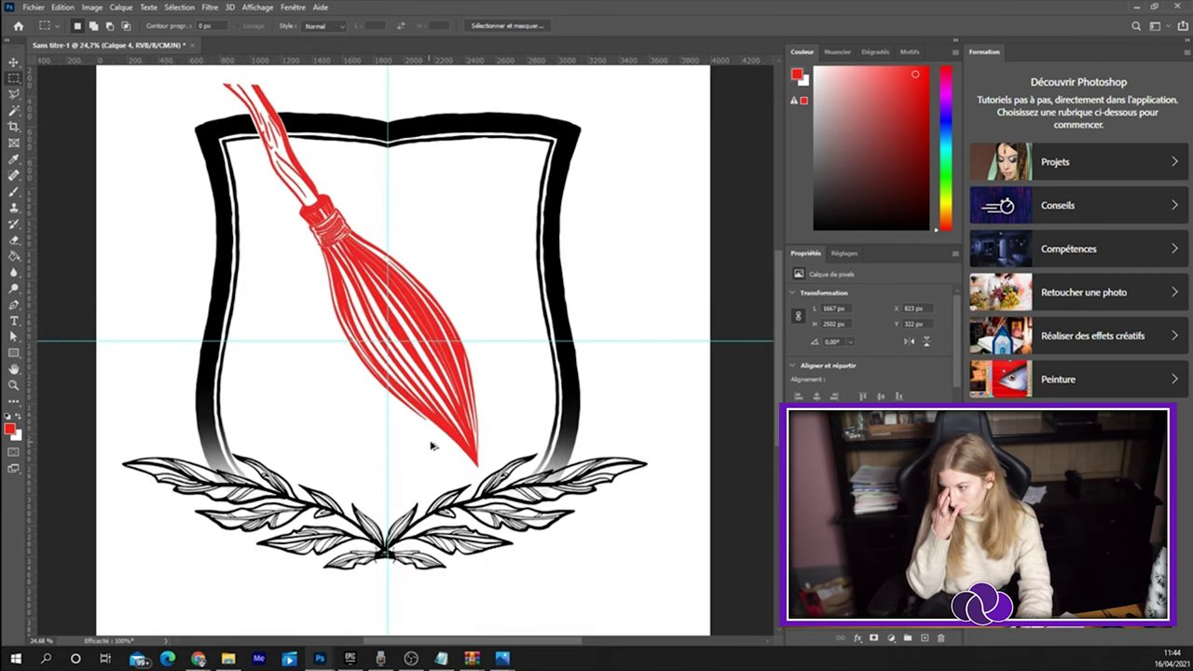
scroll(435, 448, "down", 3)
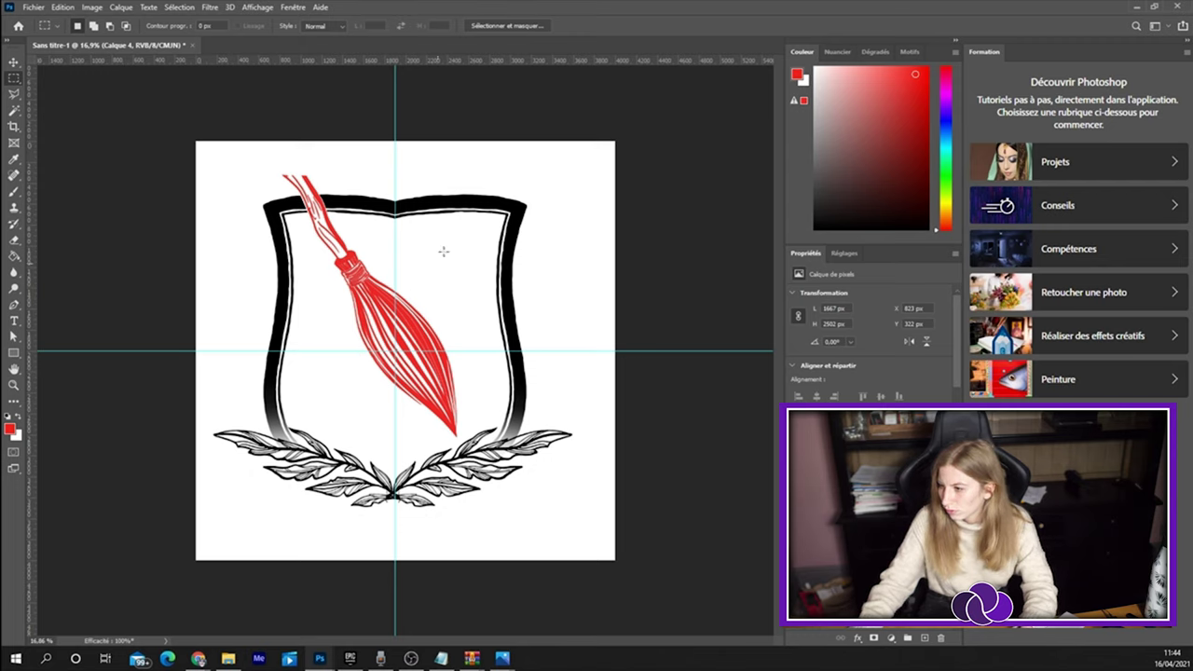
scroll(453, 327, "up", 1)
scroll(401, 324, "up", 1)
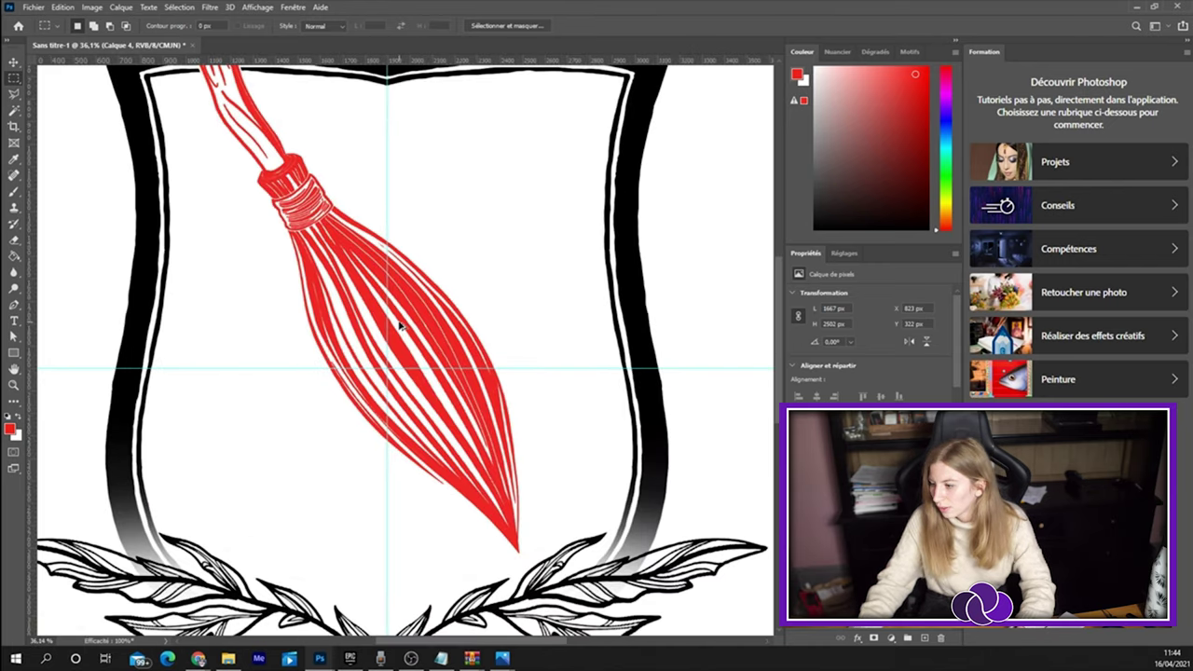
scroll(399, 324, "down", 1)
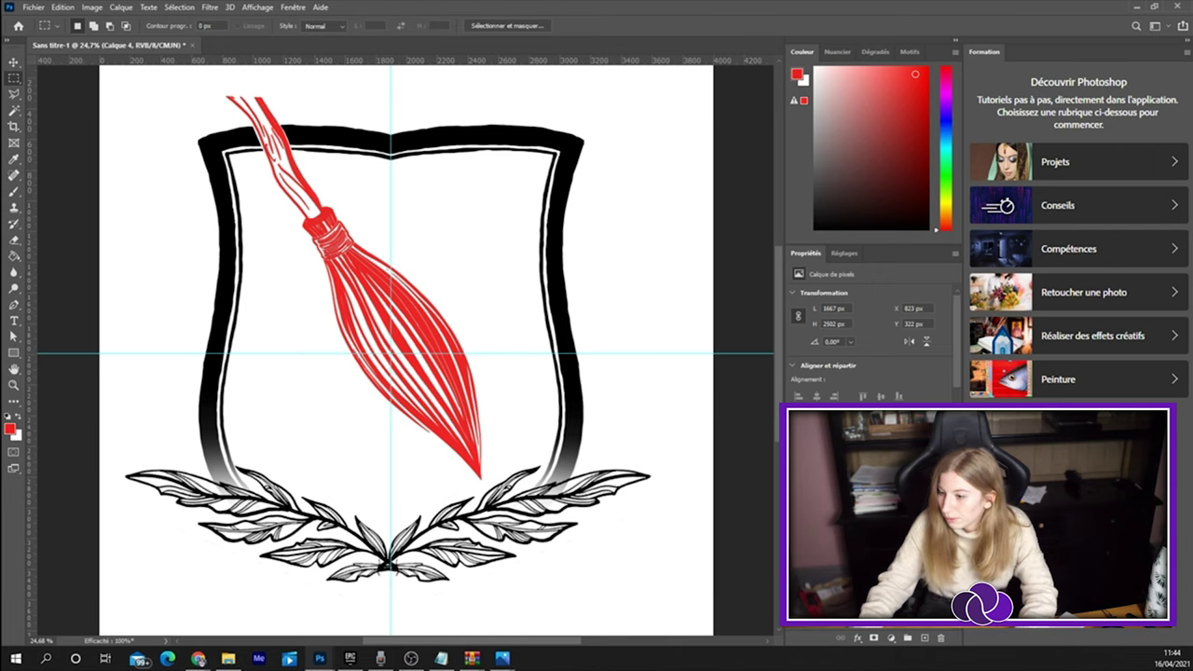
Draw a red vertical line down the middle of the shield.
key("u")
left_click_drag(503, 164, 503, 484)
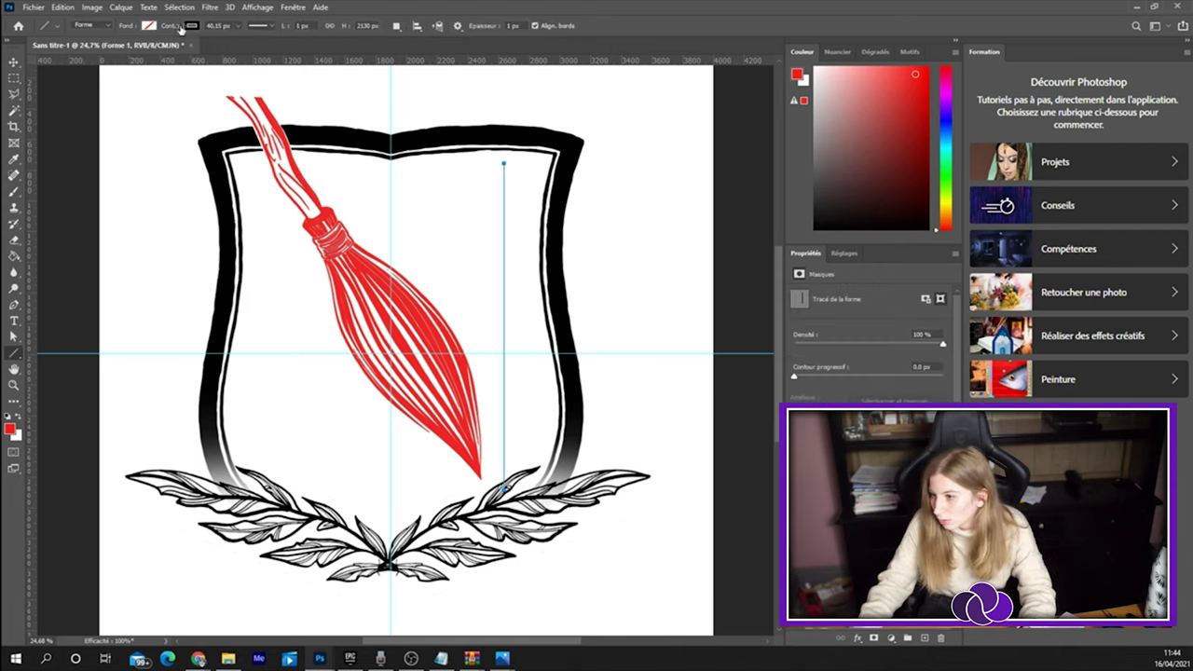
left_click(181, 29)
key("a")
scroll(506, 245, "up", 5)
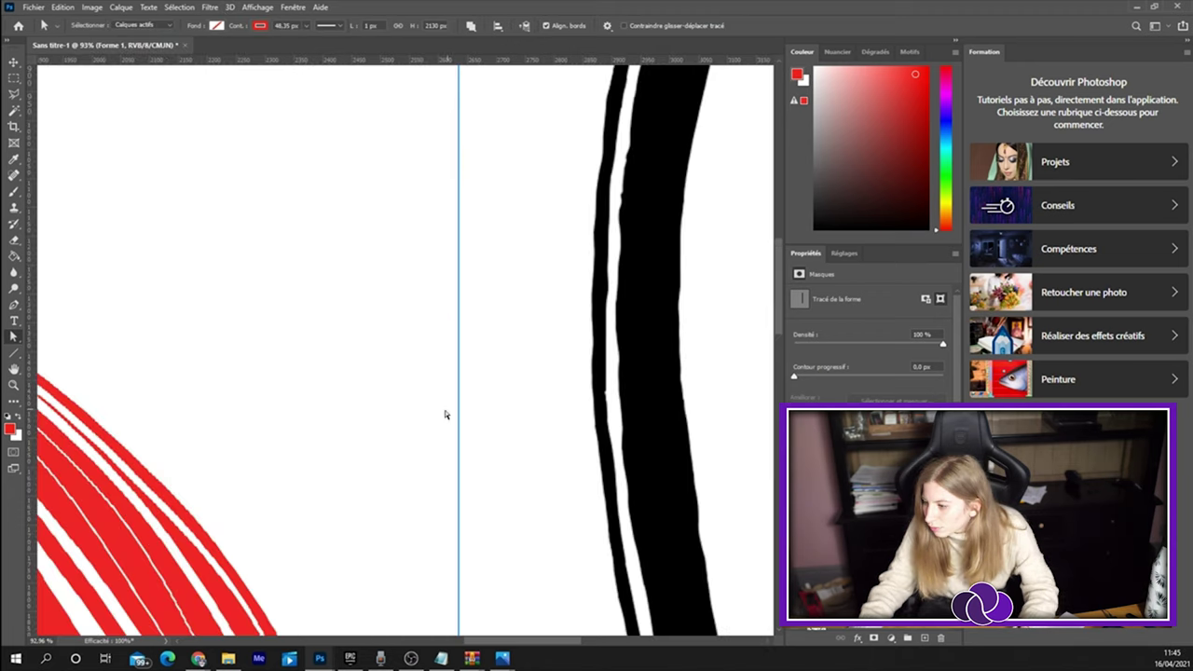
scroll(446, 415, "down", 5)
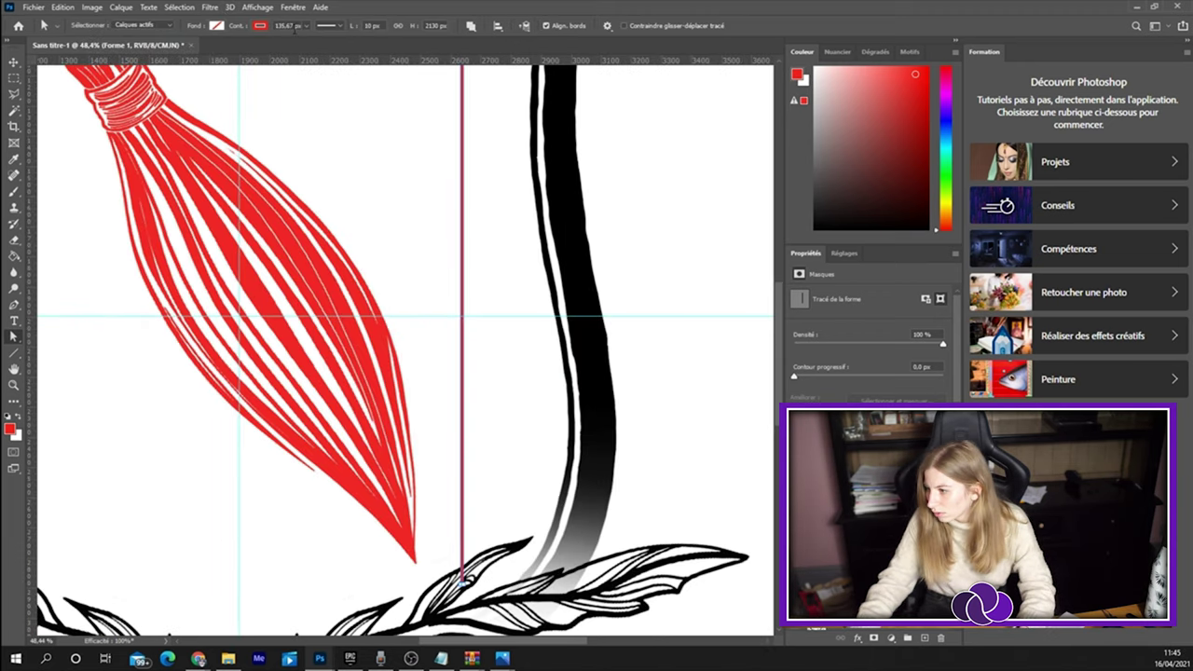
scroll(458, 244, "down", 3)
scroll(458, 245, "up", 1)
key("ctrl+t")
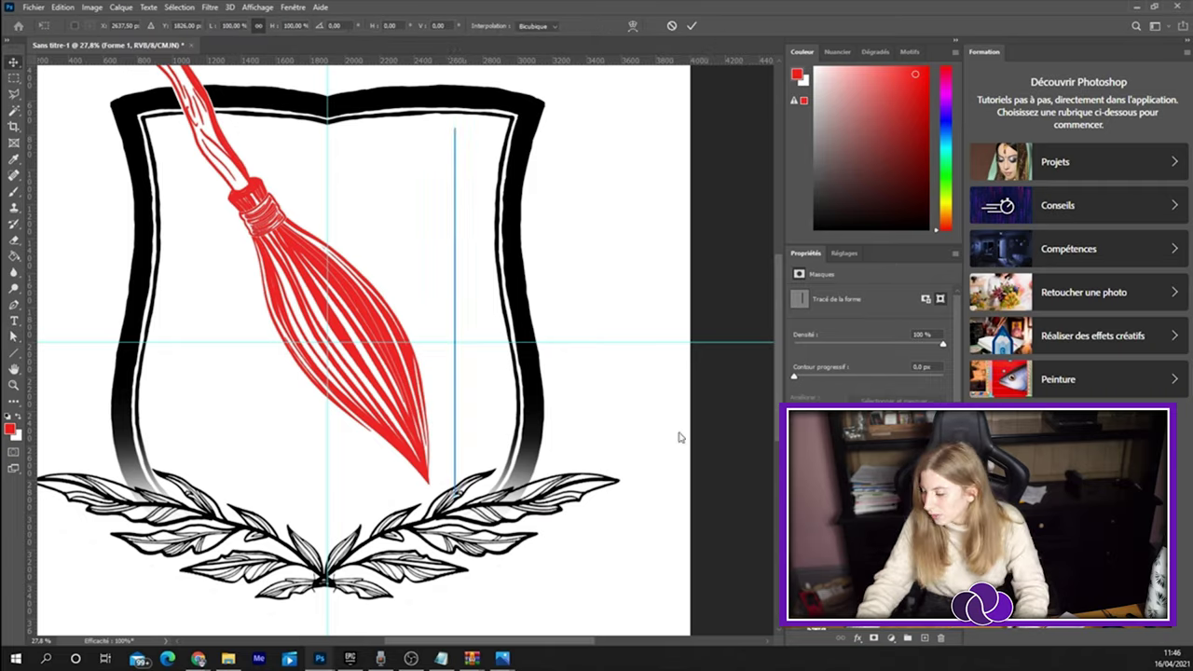
scroll(678, 438, "down", 1)
key("Return")
Rasterize and duplicate the line into evenly spaced stripes, then merge them.
key("ctrl+j")
key("Right")
key("Right")
key("Right")
key("Right")
key("Right")
key("Right")
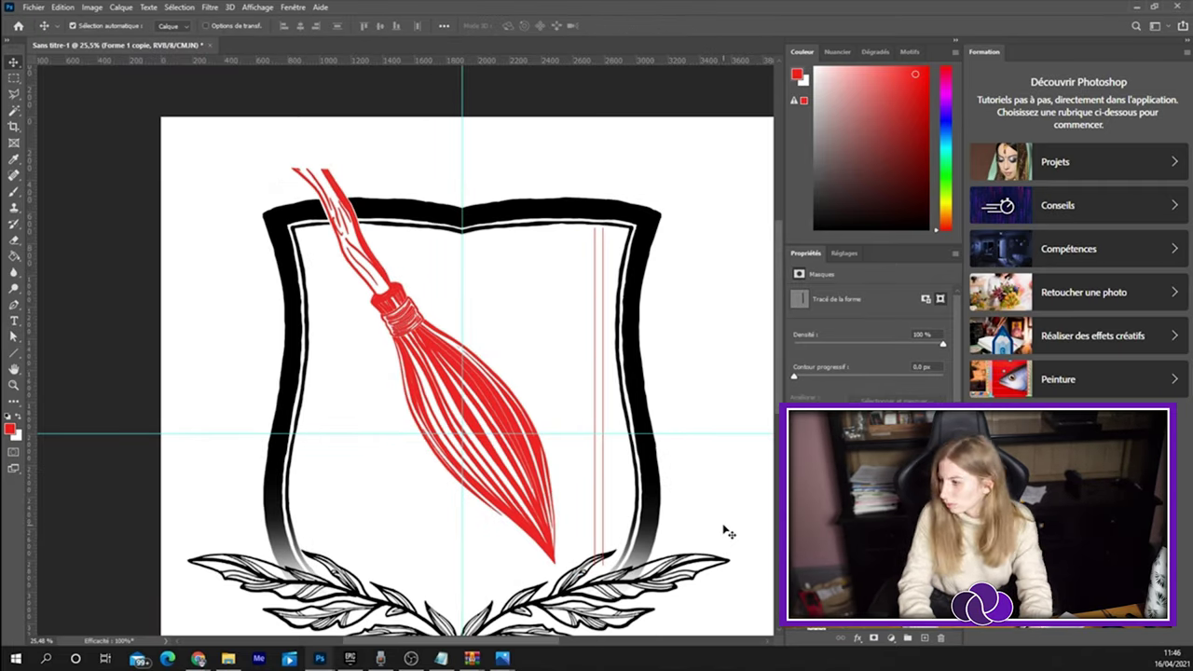
key("ctrl+j")
right_click(875, 403)
key("Escape")
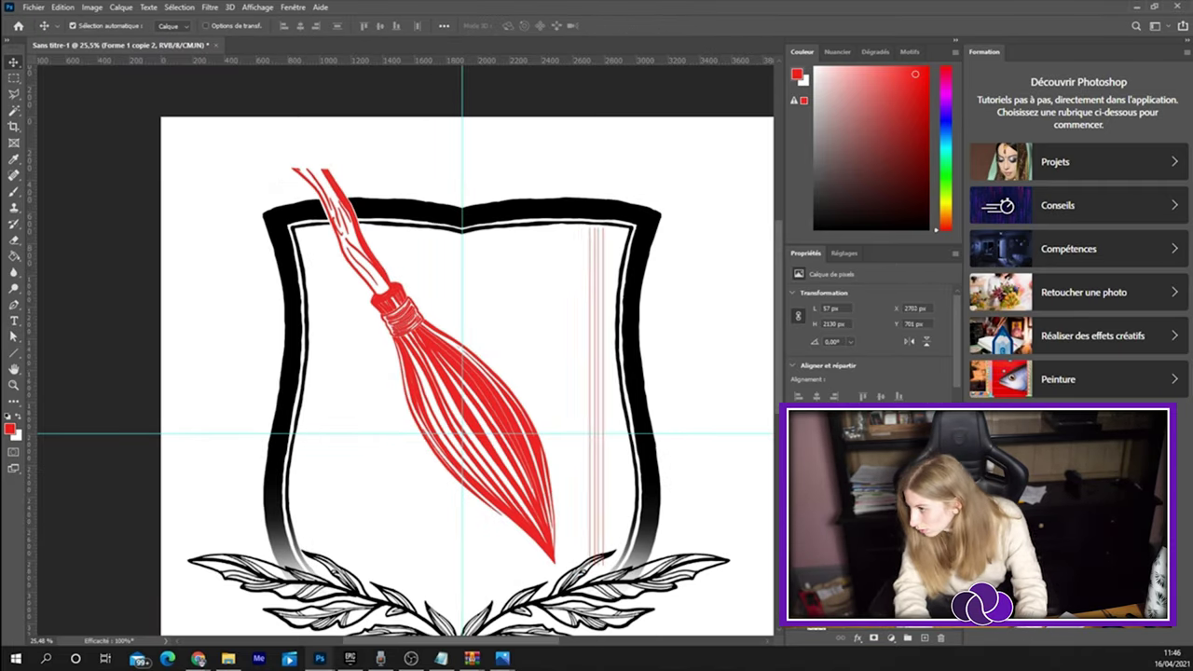
key("ctrl+j")
key("shift+Left")
key("shift+Left")
key("shift+Left")
key("ctrl+j")
key("shift+Left")
key("shift+Left")
key("shift+Left")
key("ctrl+e")
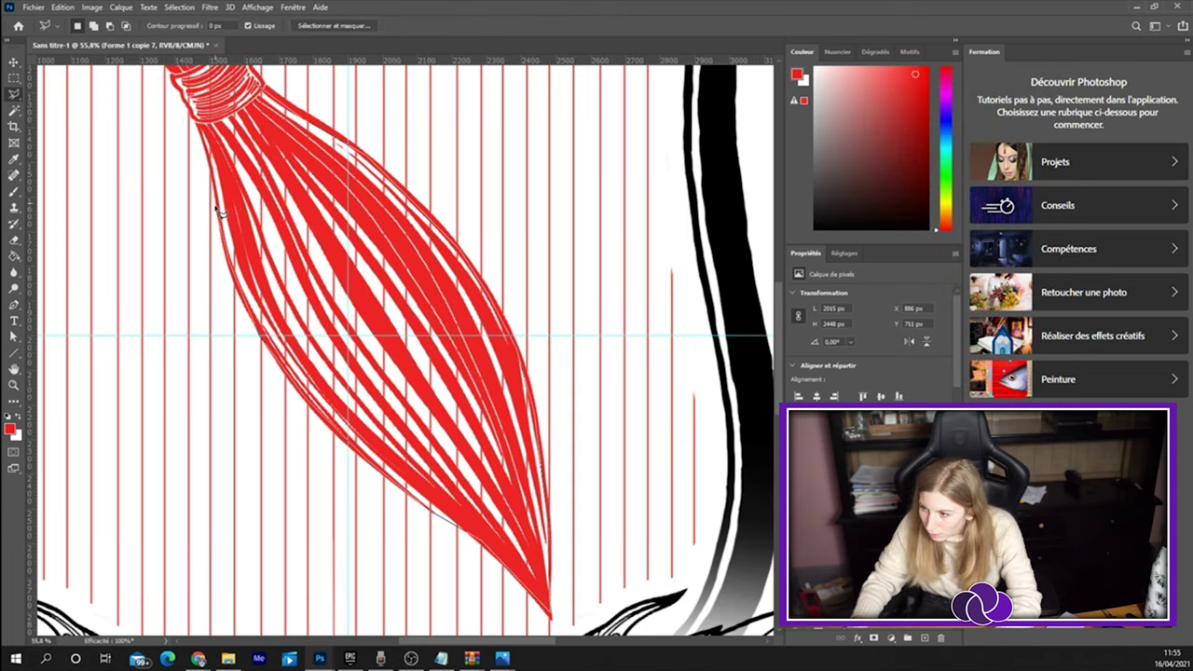
Remove the stripes overlapping the broom's bristles using a lasso selection.
scroll(221, 212, "up", 1)
scroll(158, 235, "up", 5)
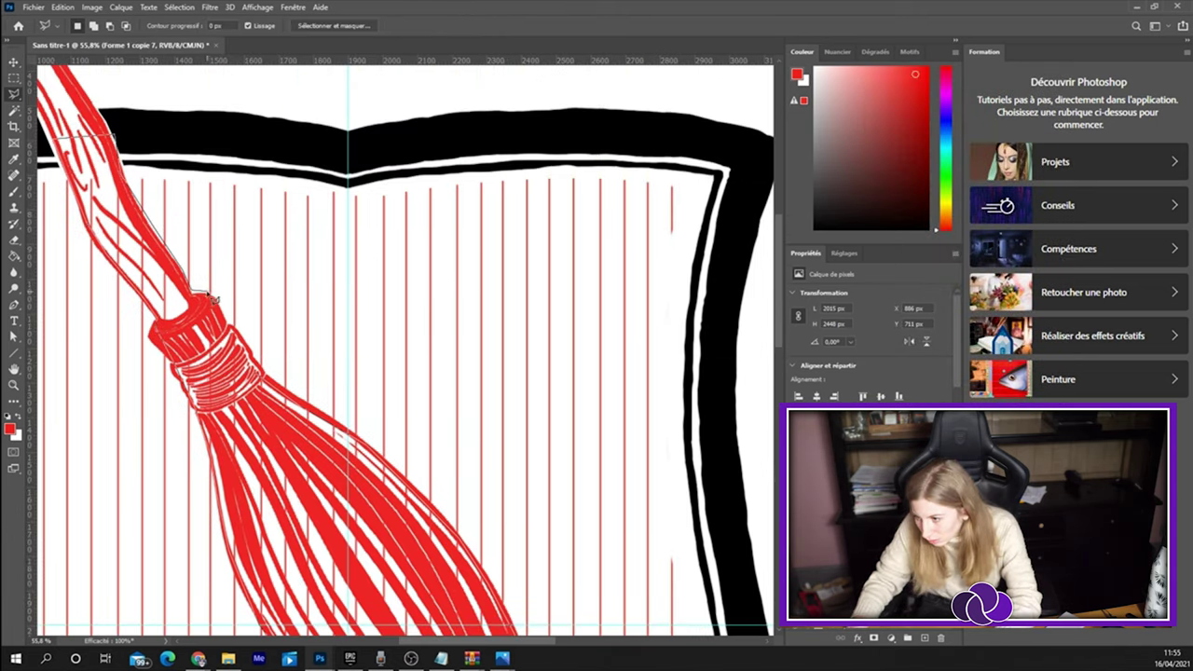
mouse_move(303, 399)
left_mouse_down()
mouse_move(562, 606)
mouse_move(112, 135)
left_mouse_up()
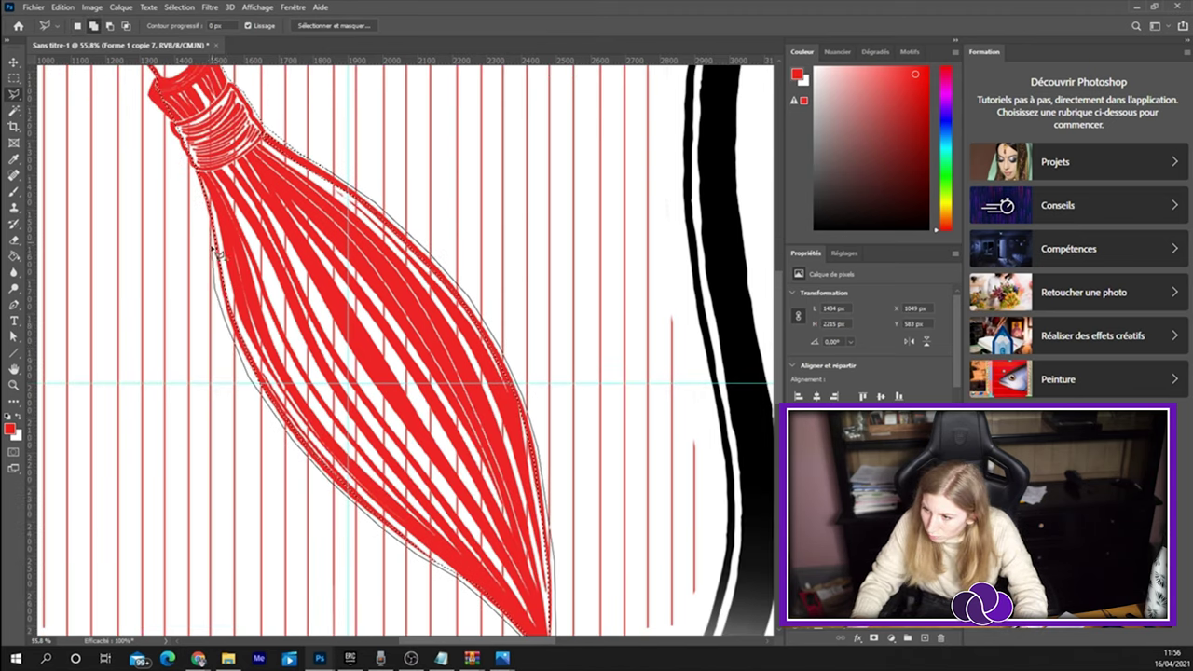
key("ctrl+j")
scroll(401, 345, "down", 6)
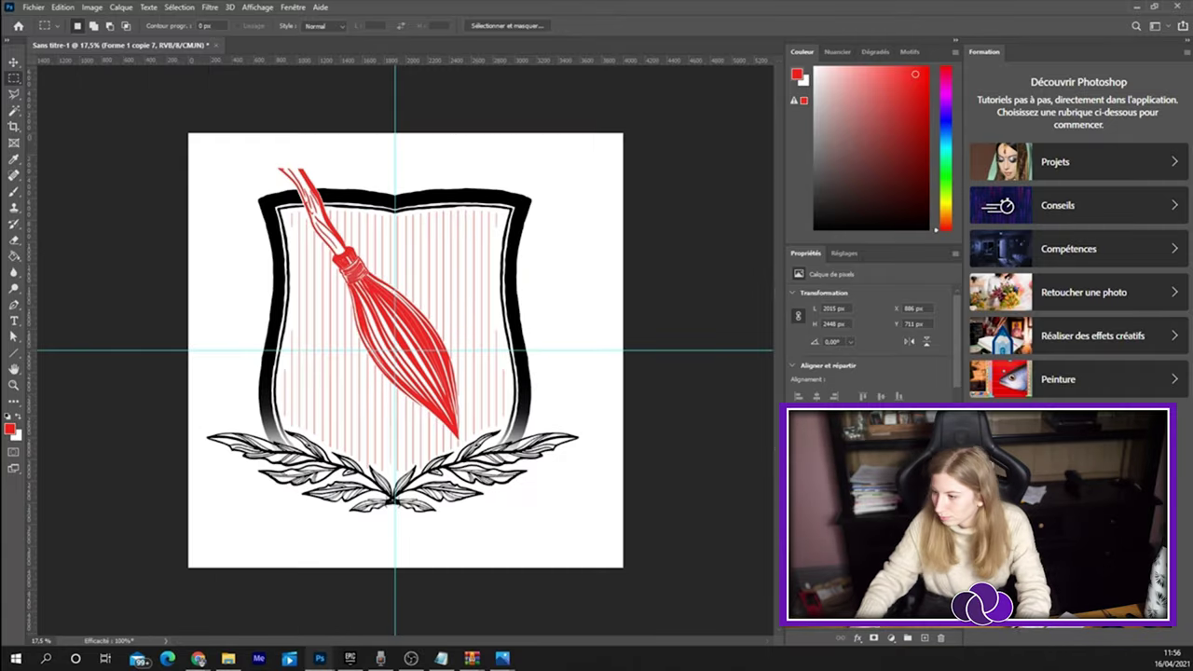
key("c")
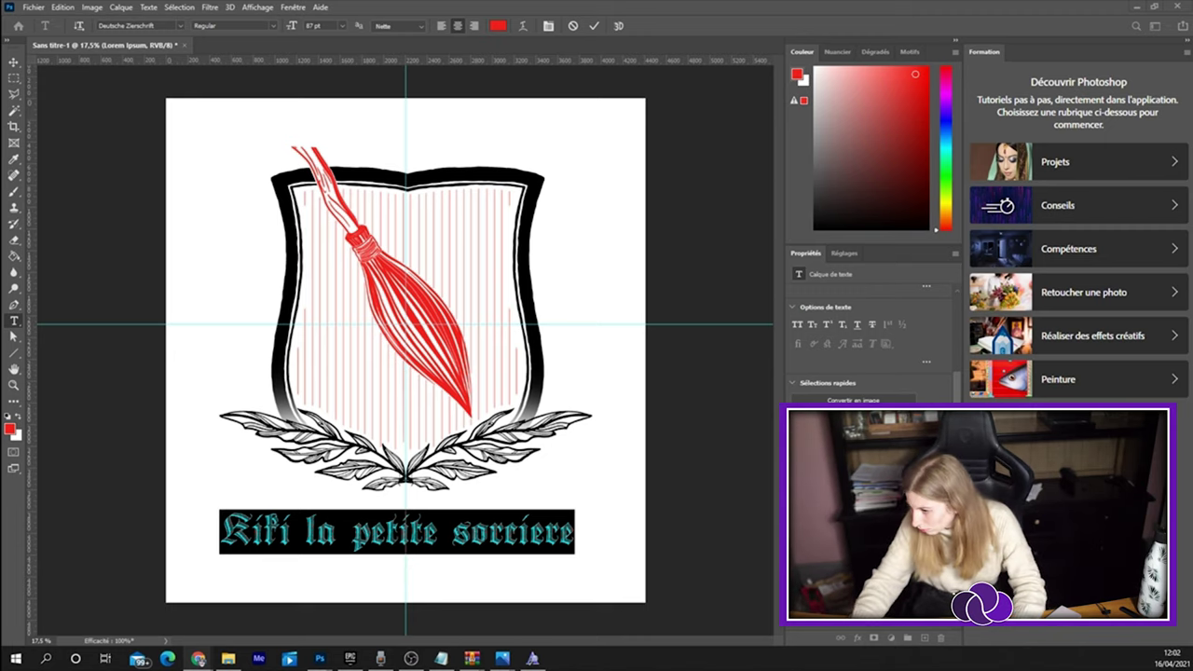
Change the title text's font to Mael.
double_click(401, 533)
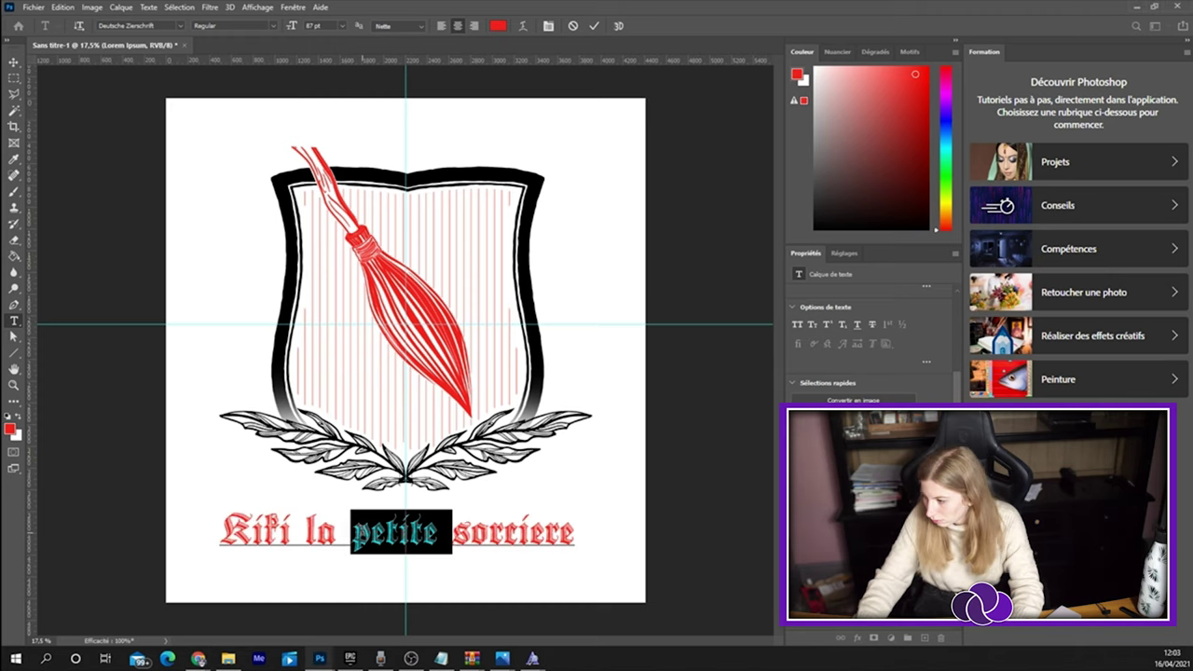
left_click(862, 340)
type("Mael")
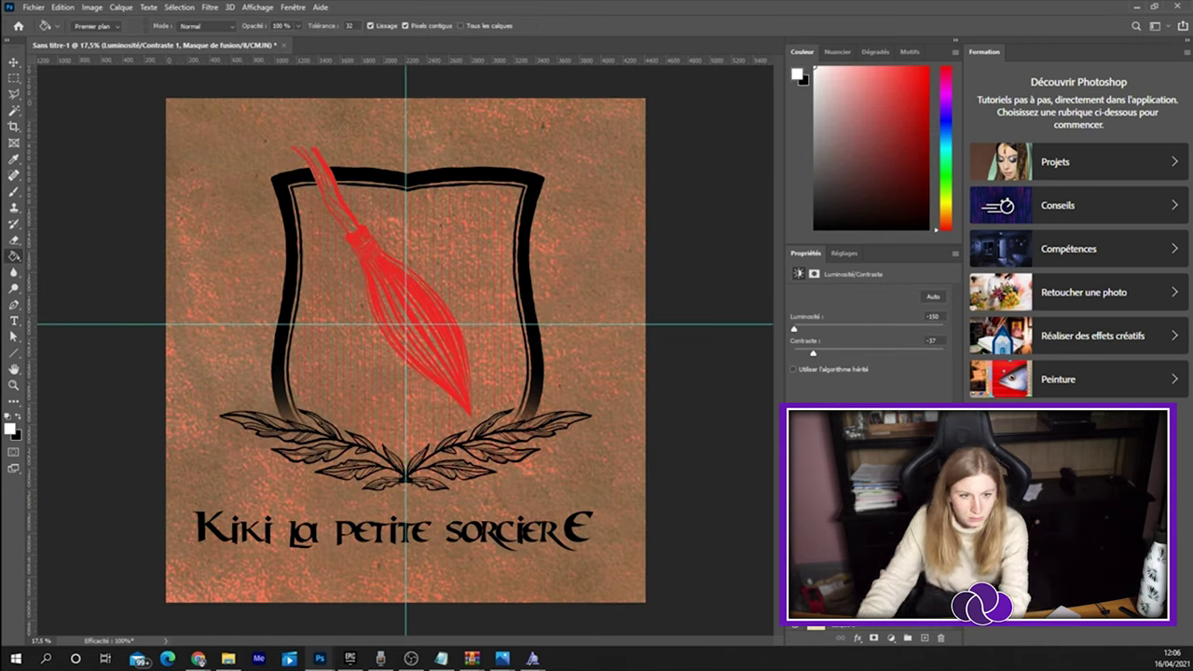
Blend the paper texture layer into the crest for a pale parchment look.
key("Return")
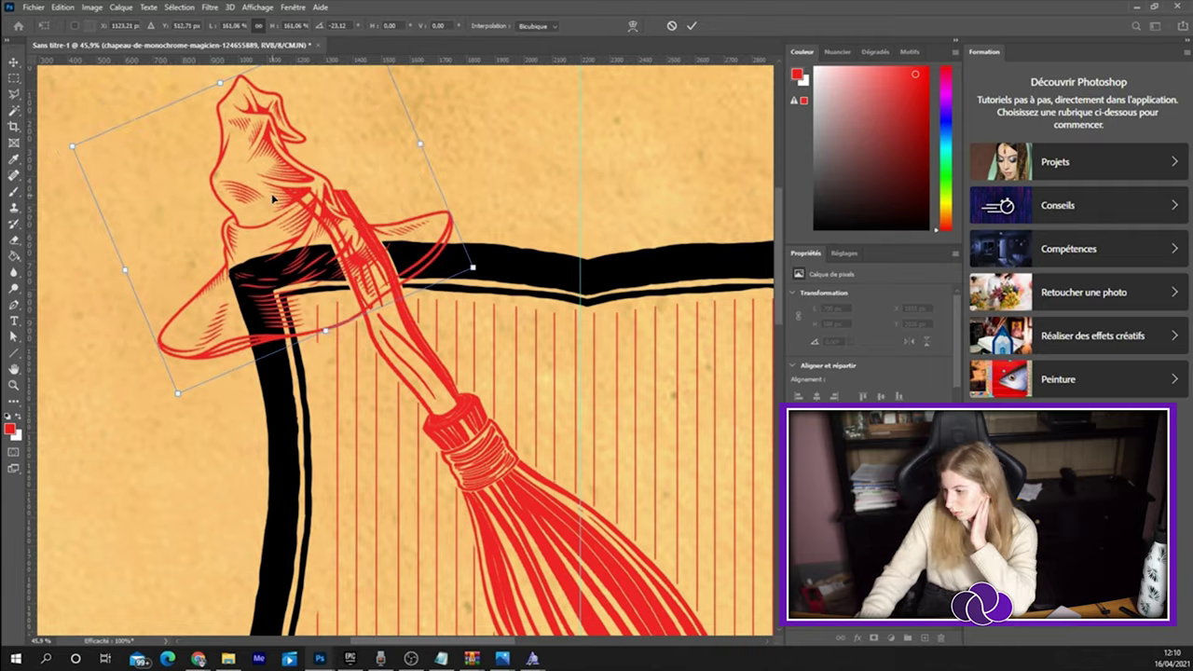
Commit the witch hat's size and rotation, then remove the vertical and horizontal guides.
key("Return")
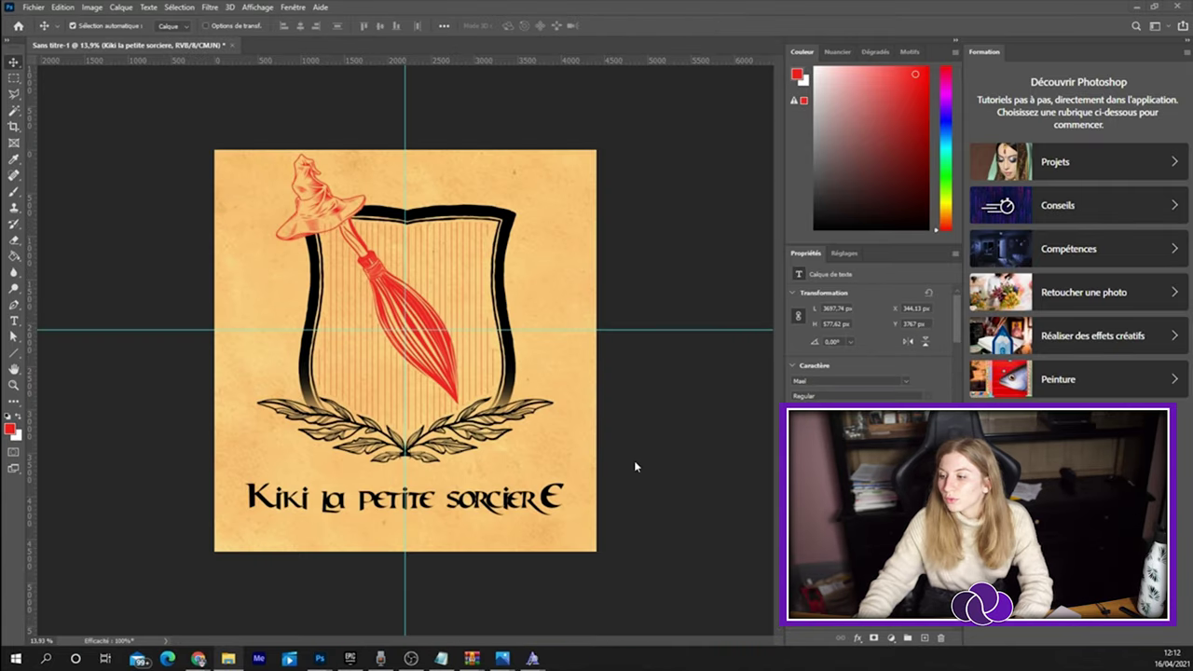
left_click(383, 101)
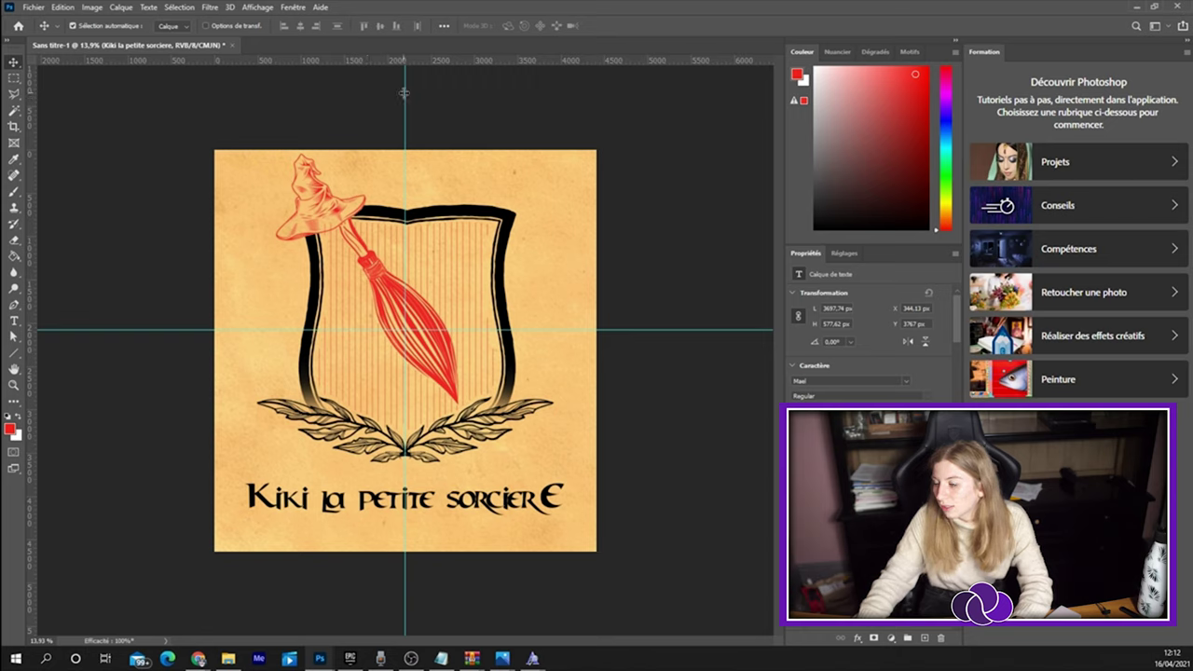
left_click_drag(404, 92, 229, 61)
left_click_drag(662, 329, 593, 56)
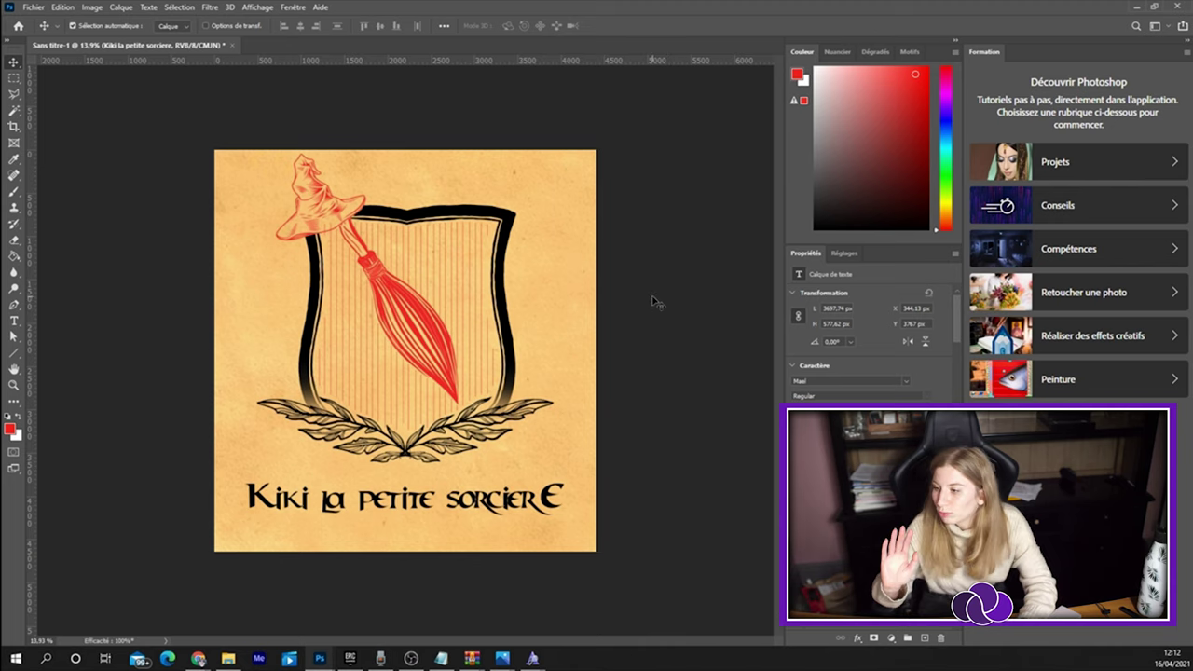
On the red stripes layer, lasso-select the stripes just beneath the hat brim.
scroll(486, 381, "up", 2)
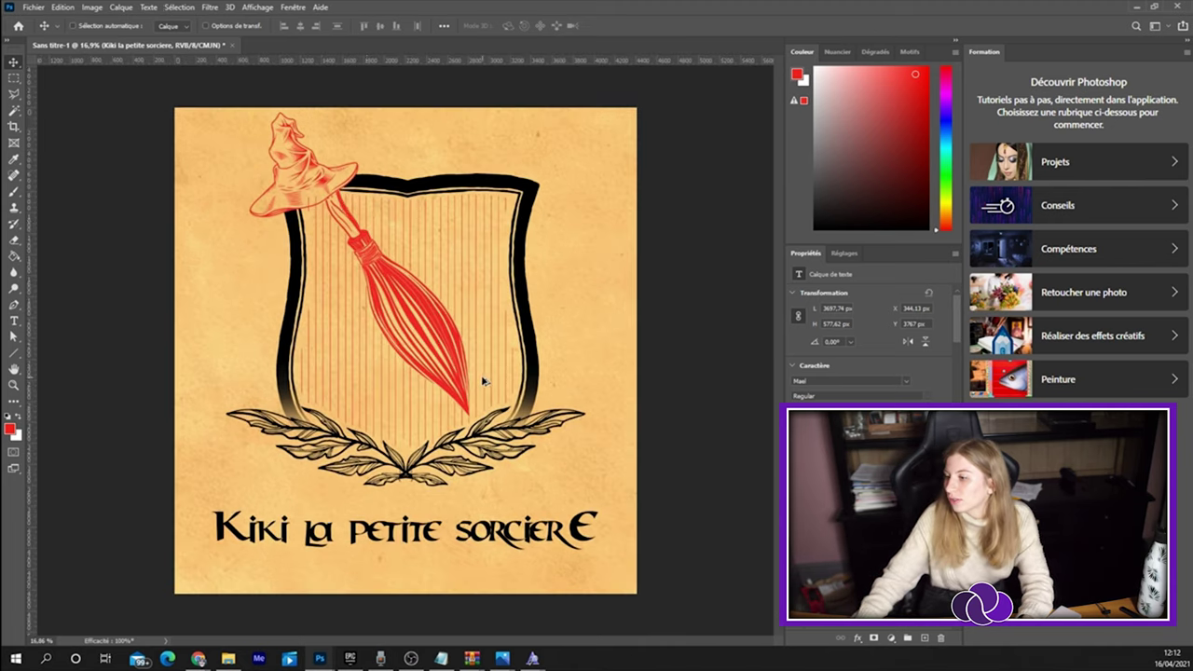
scroll(328, 221, "up", 3)
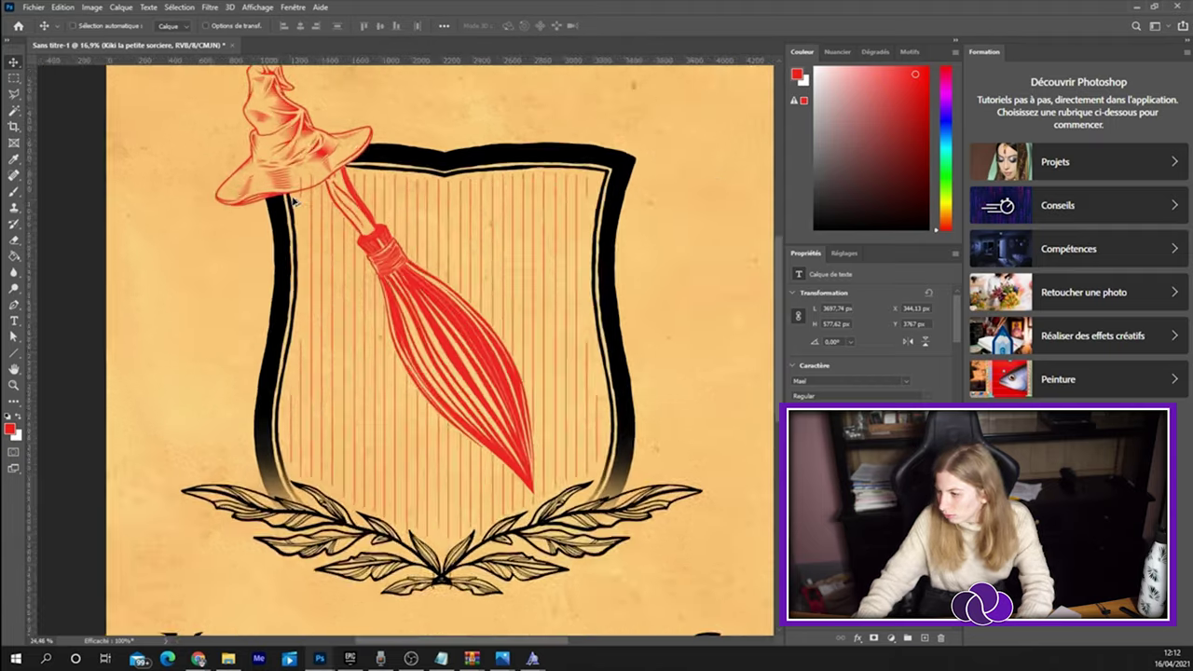
scroll(326, 238, "up", 3)
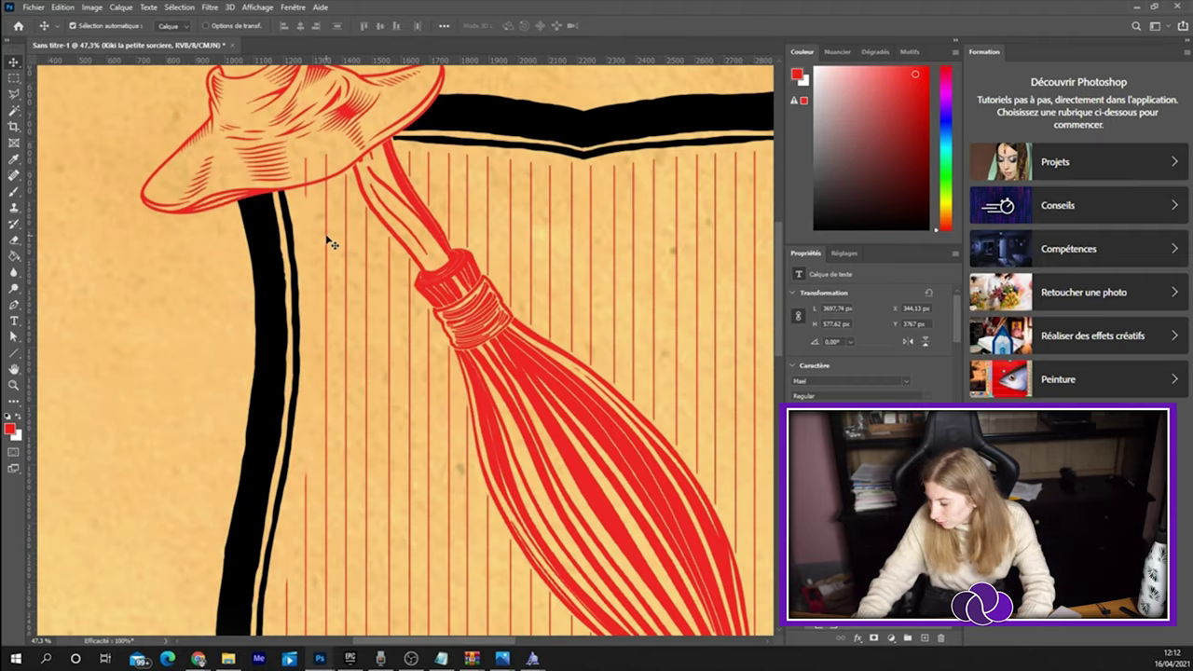
left_click(327, 240)
key("l")
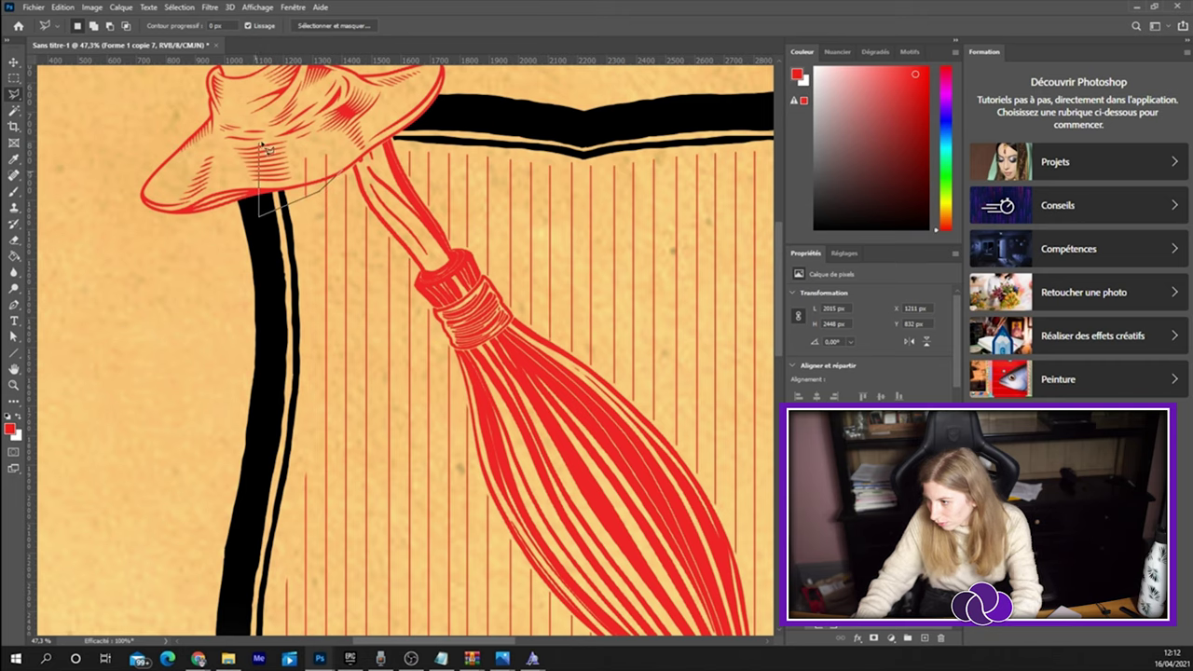
left_click_drag(349, 124, 343, 170)
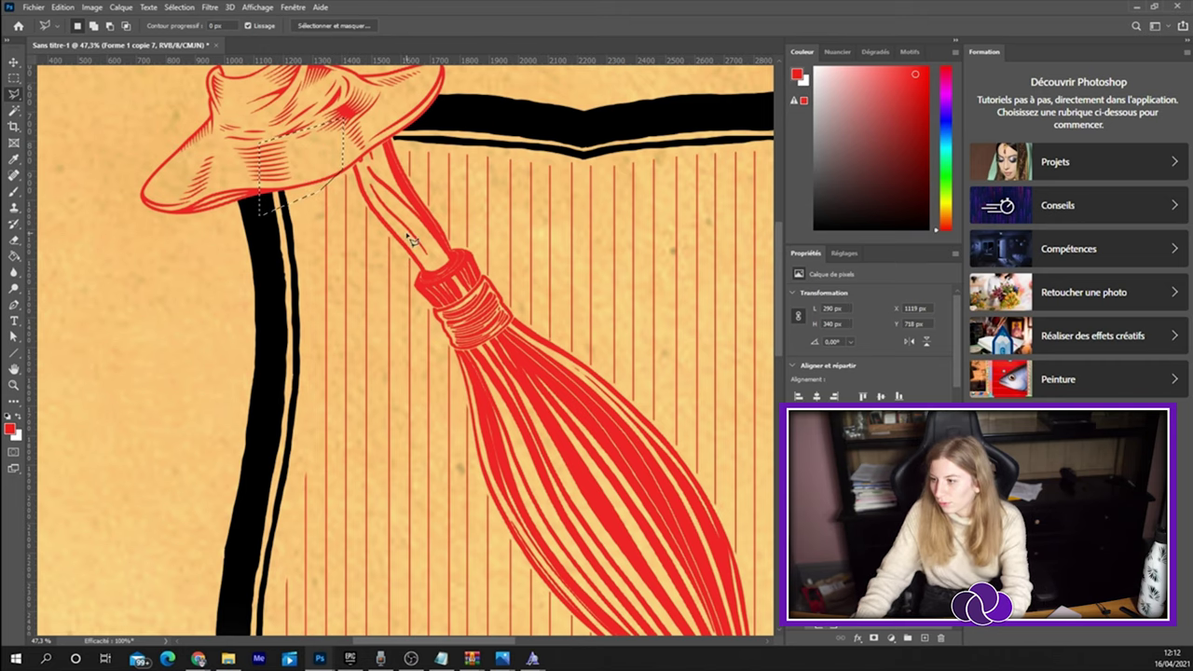
key("m")
scroll(563, 308, "down", 5)
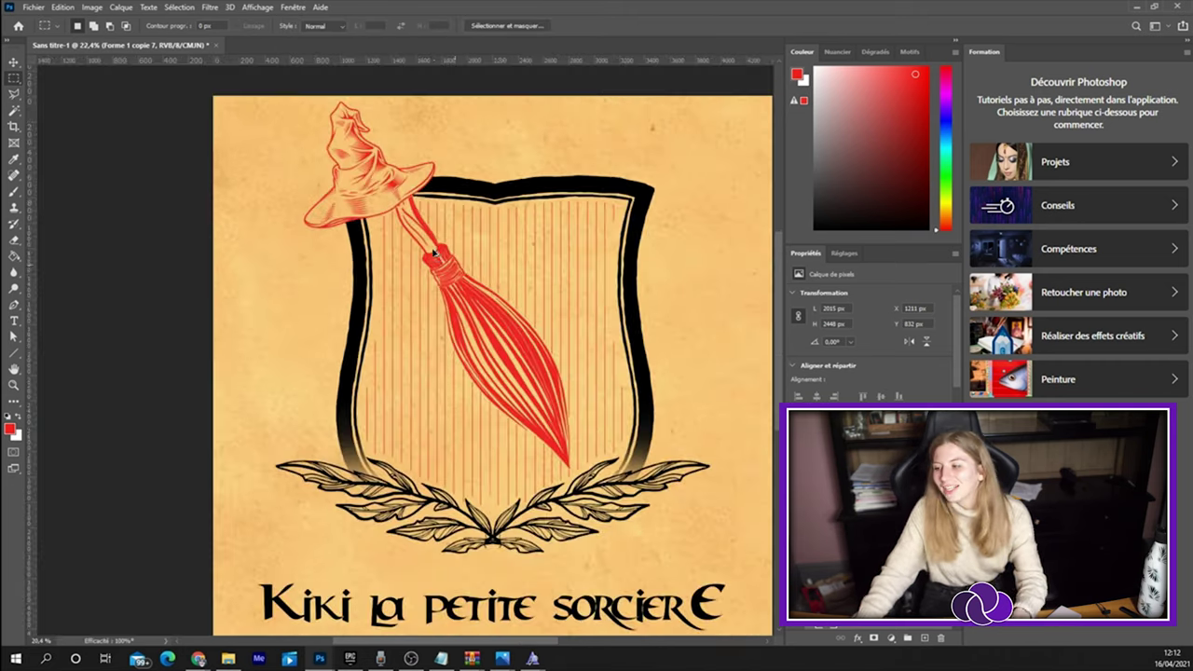